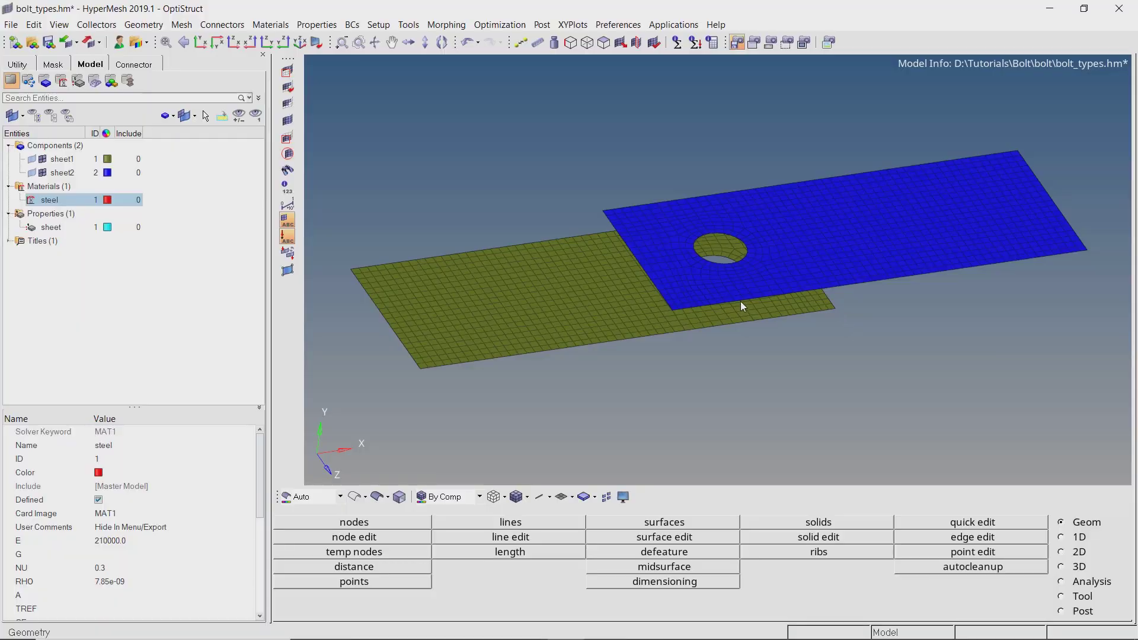
Step: Review the two sheet components, the steel material and the sheet property's settings
{"action": "left_click_drag", "start_coordinate": [739, 312], "coordinate": [854, 227], "text": "ctrl"}
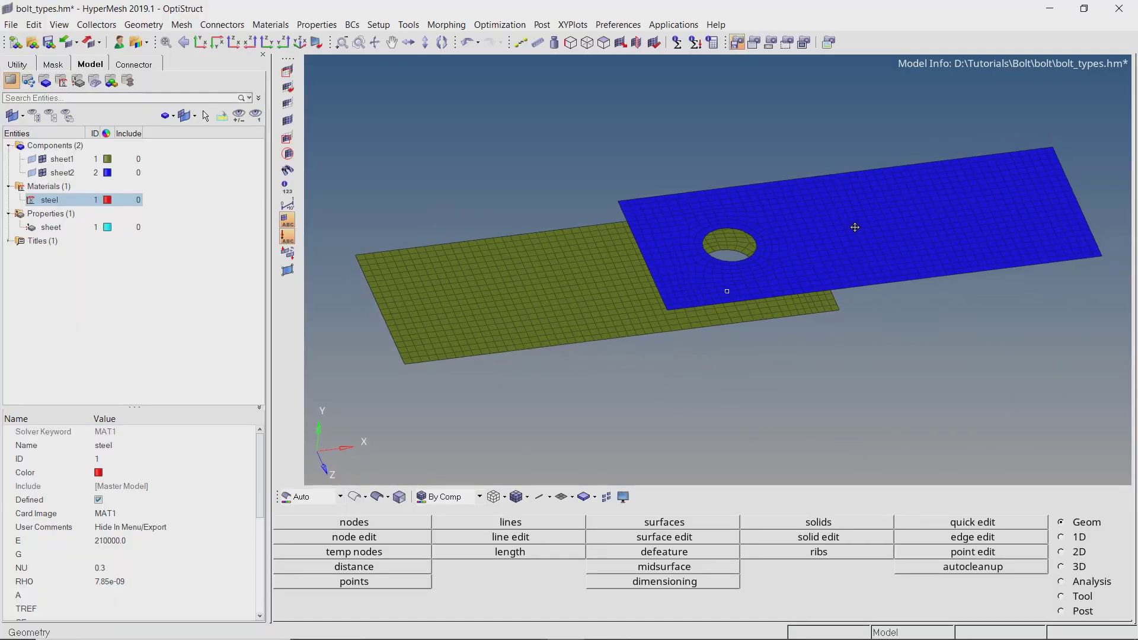
{"action": "left_click", "coordinate": [44, 162]}
{"action": "left_click", "coordinate": [45, 163]}
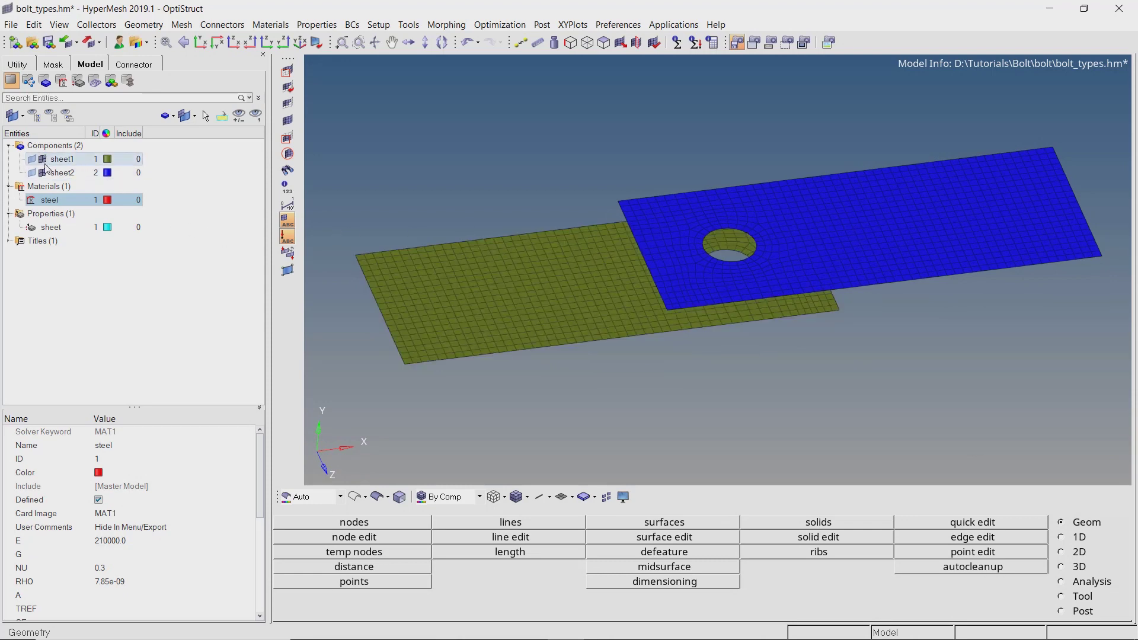
{"action": "left_click", "coordinate": [47, 176]}
{"action": "left_click", "coordinate": [46, 175]}
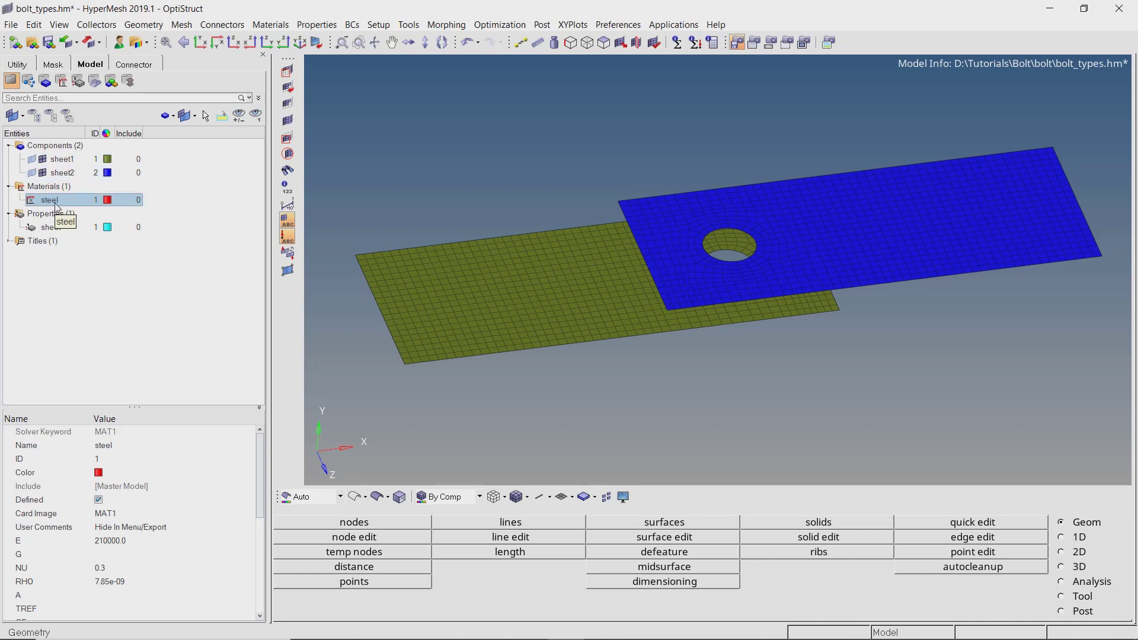
{"action": "left_click", "coordinate": [58, 229]}
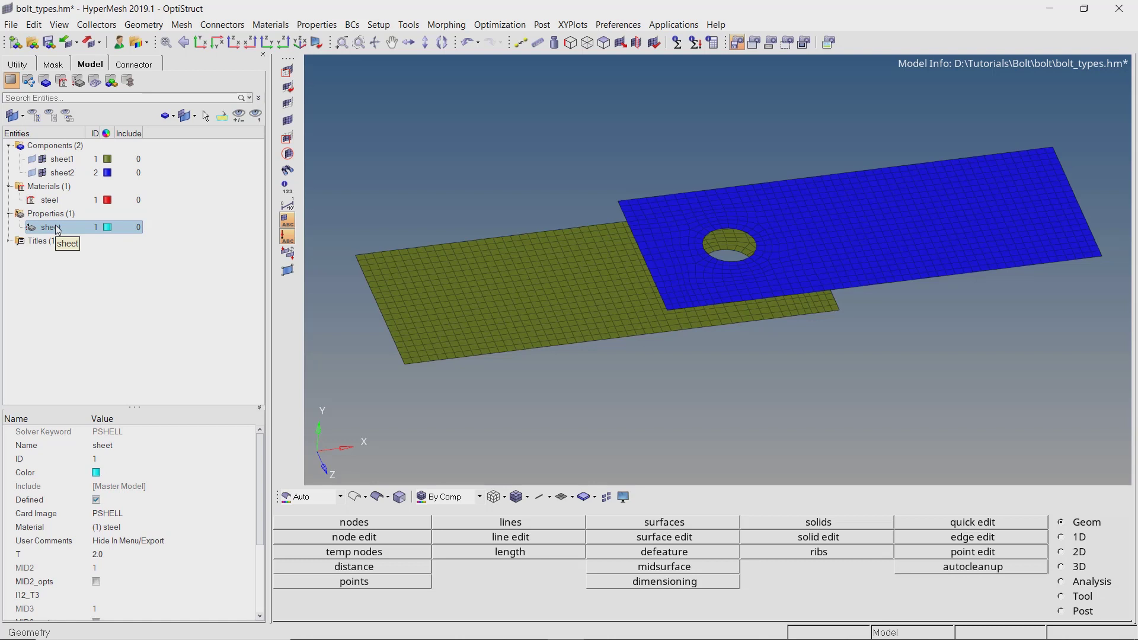
Step: Create a new component named rbe2
{"action": "right_click", "coordinate": [237, 161]}
{"action": "mouse_move", "coordinate": [301, 171]}
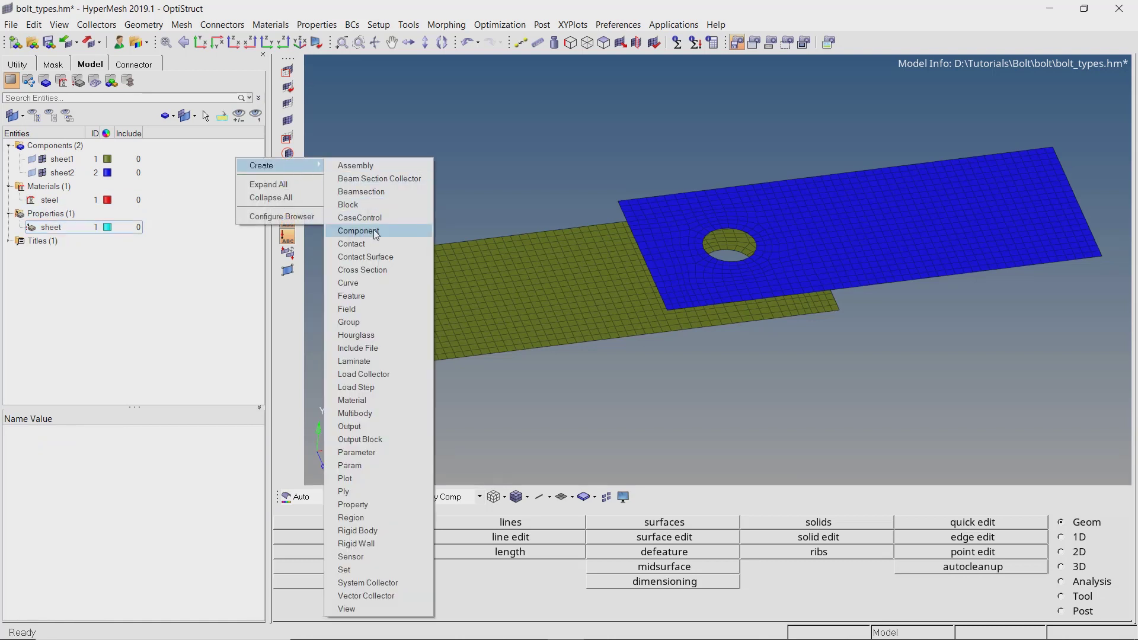
{"action": "left_click", "coordinate": [367, 231]}
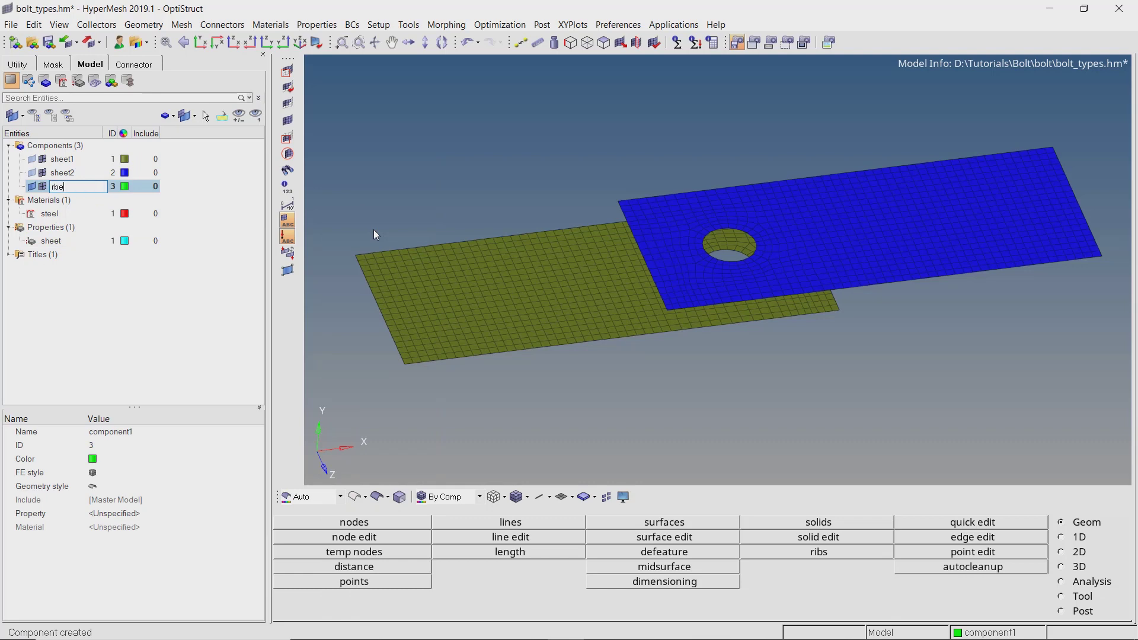
{"action": "type", "text": "rbe2"}
{"action": "key", "text": "Return"}
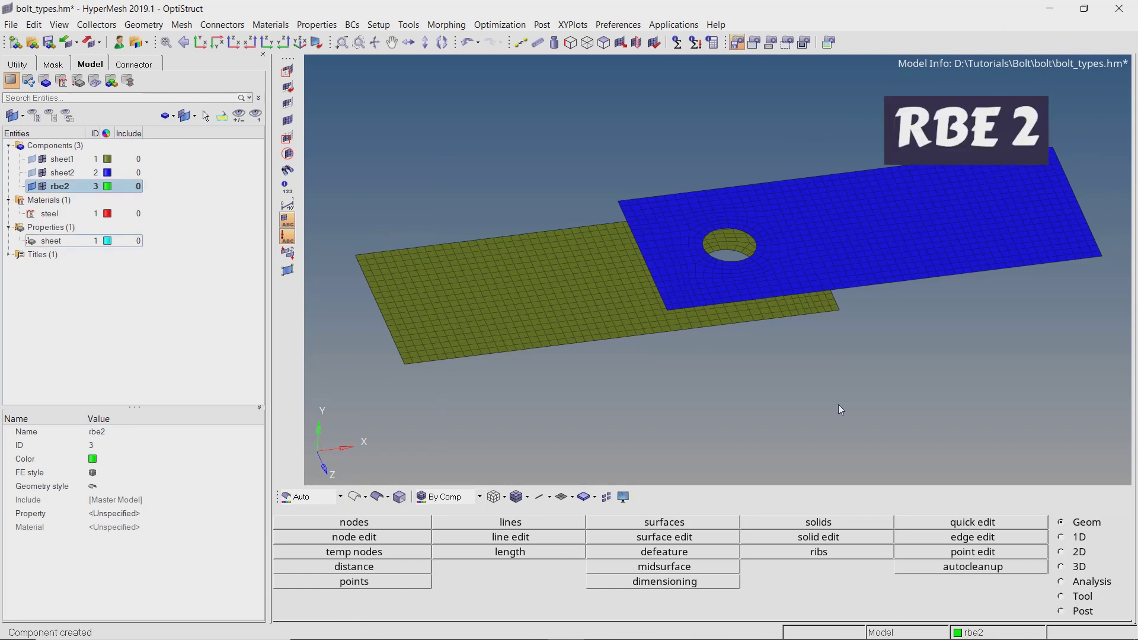
Step: Set up a rigid element with a calculated independent node and multiple dependent nodes selected by path
{"action": "left_click", "coordinate": [1078, 537]}
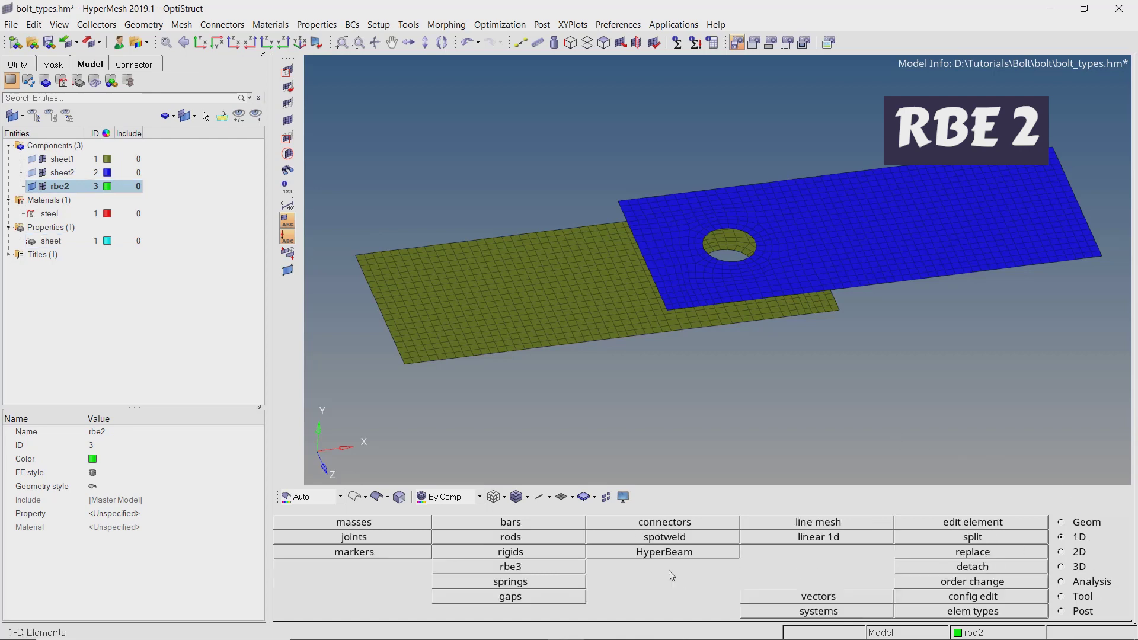
{"action": "left_click", "coordinate": [512, 551]}
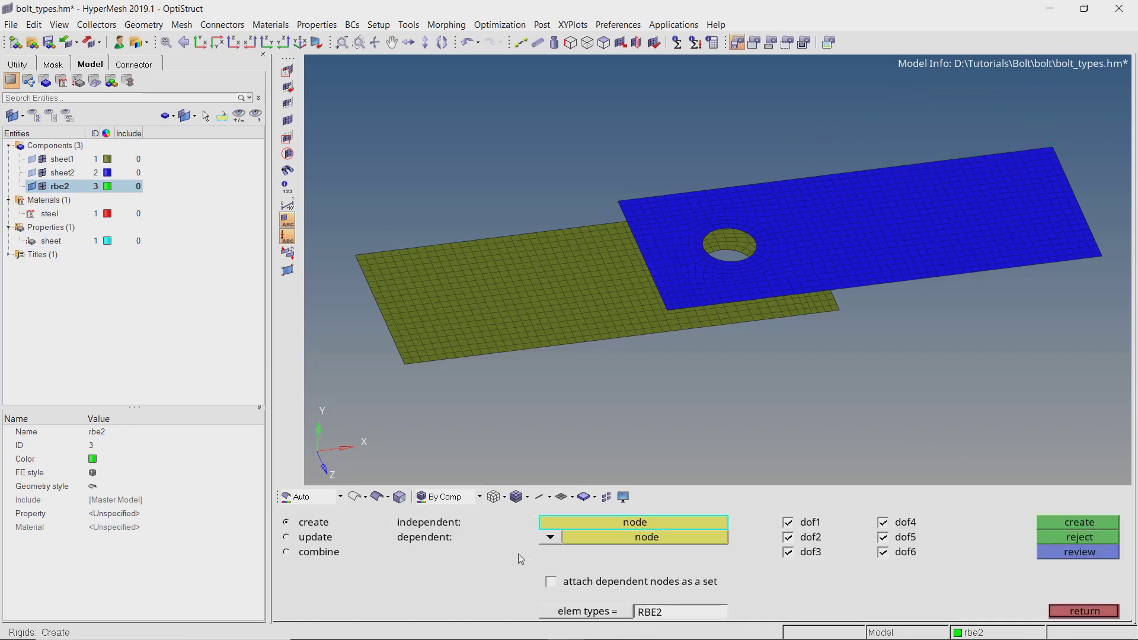
{"action": "left_click", "coordinate": [550, 538]}
{"action": "left_click", "coordinate": [540, 552]}
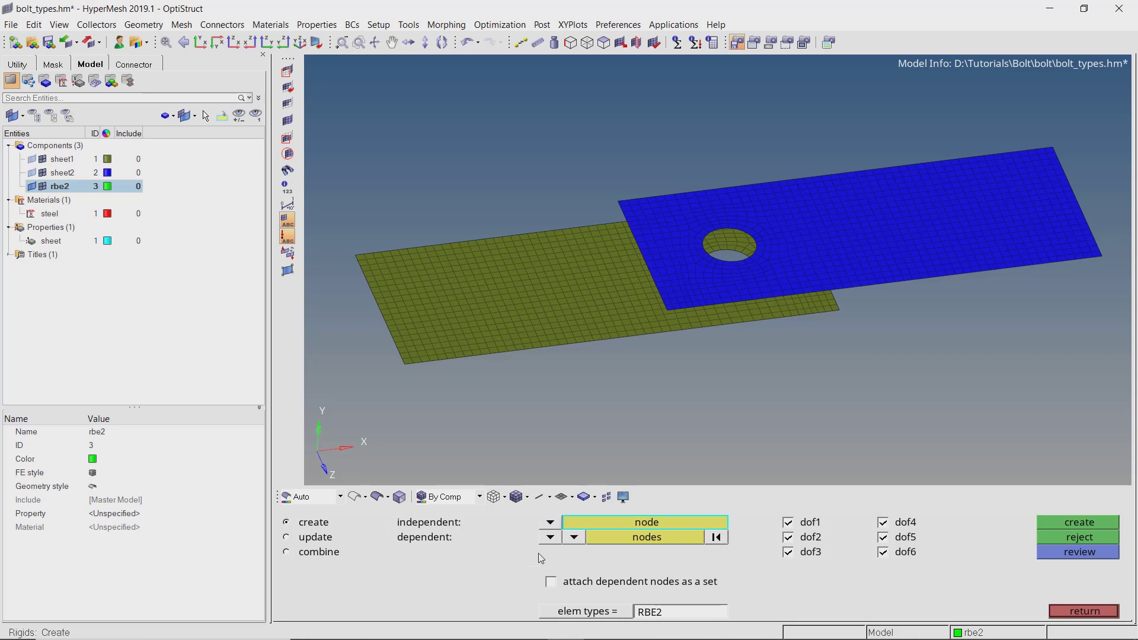
{"action": "left_click", "coordinate": [549, 524]}
{"action": "left_click", "coordinate": [540, 552]}
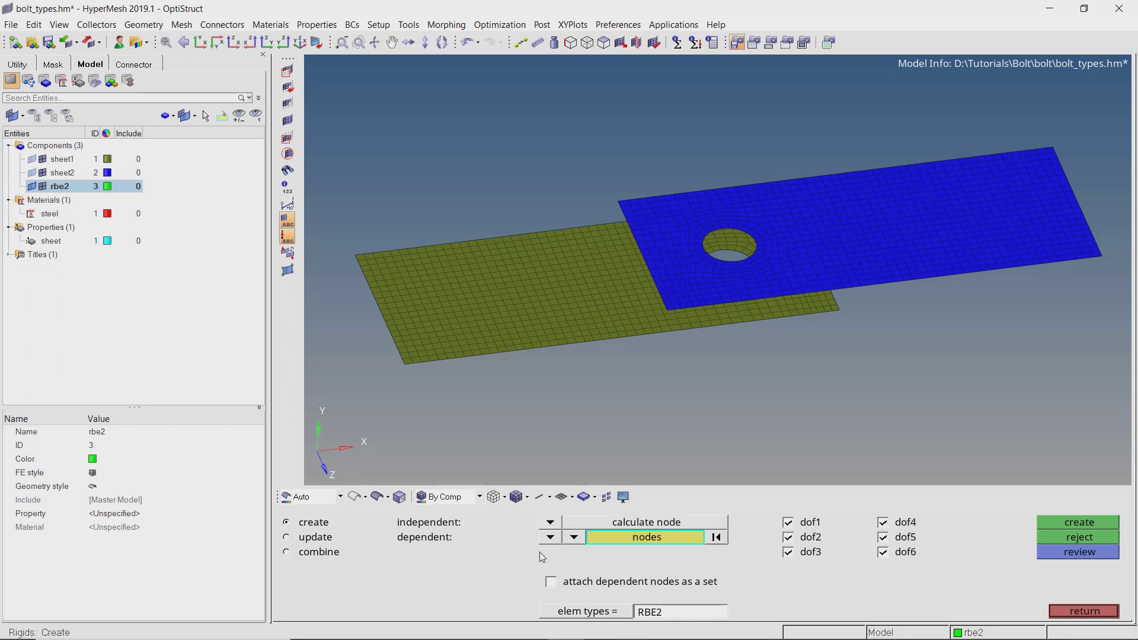
{"action": "left_click", "coordinate": [654, 537]}
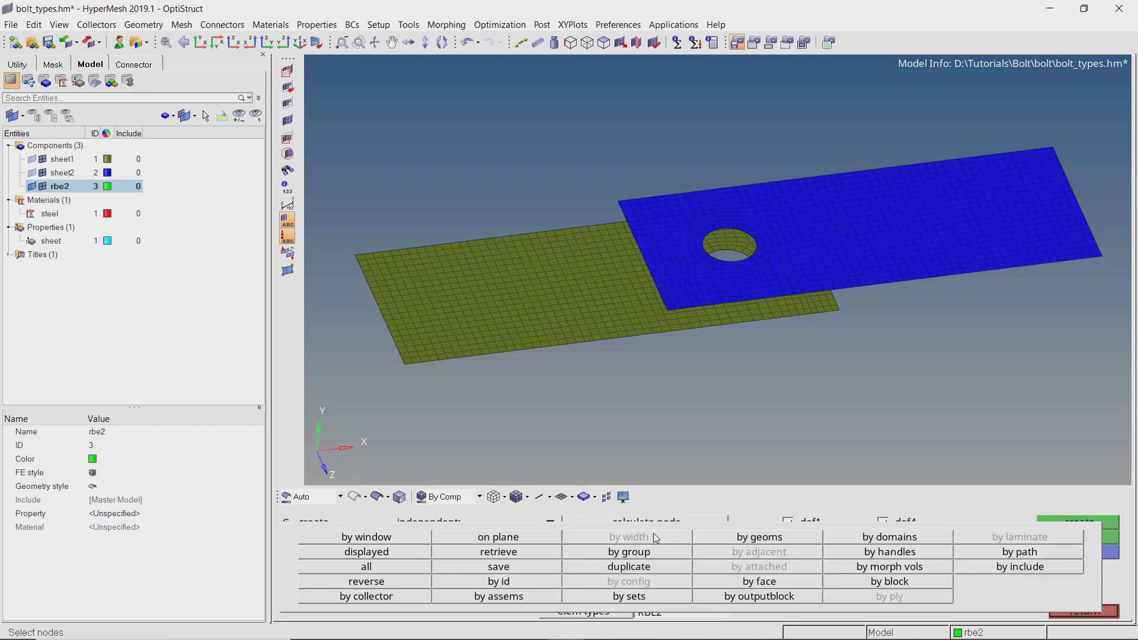
{"action": "left_click", "coordinate": [997, 557]}
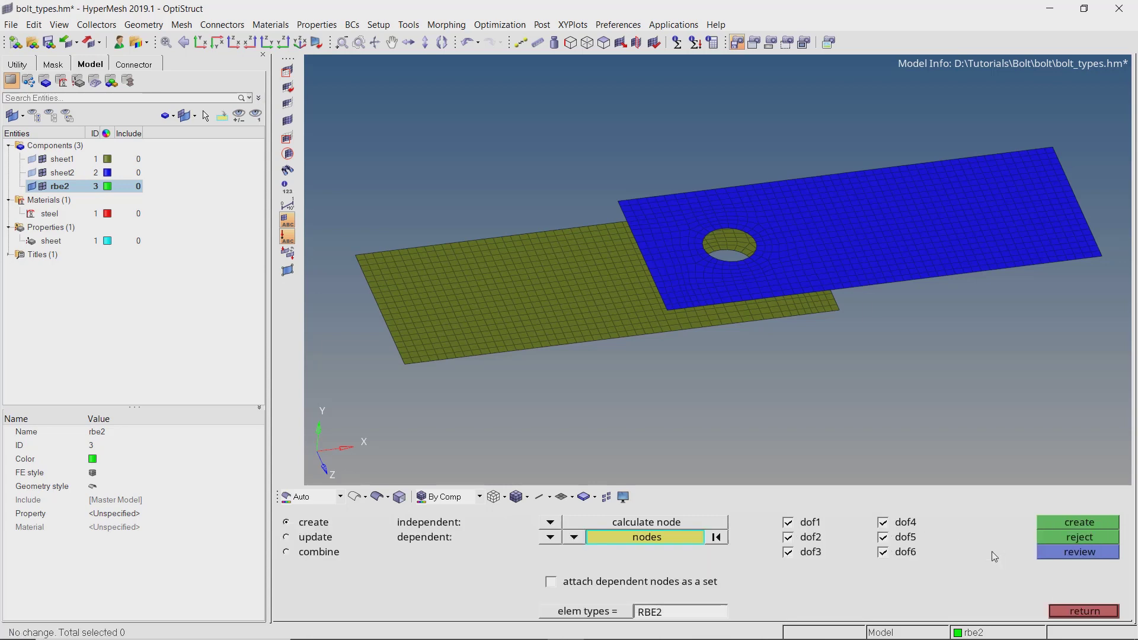
Step: Select all nodes around the hole edge of sheet2 as dependent nodes
{"action": "scroll", "coordinate": [670, 272], "scroll_direction": "up", "scroll_amount": 10}
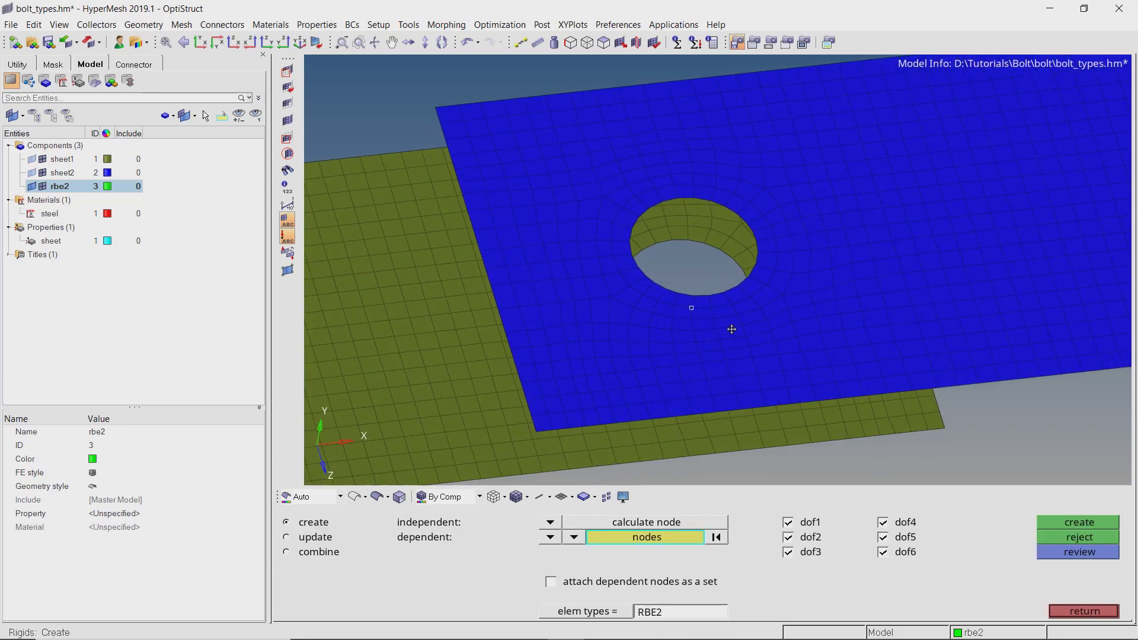
{"action": "left_click", "coordinate": [653, 171]}
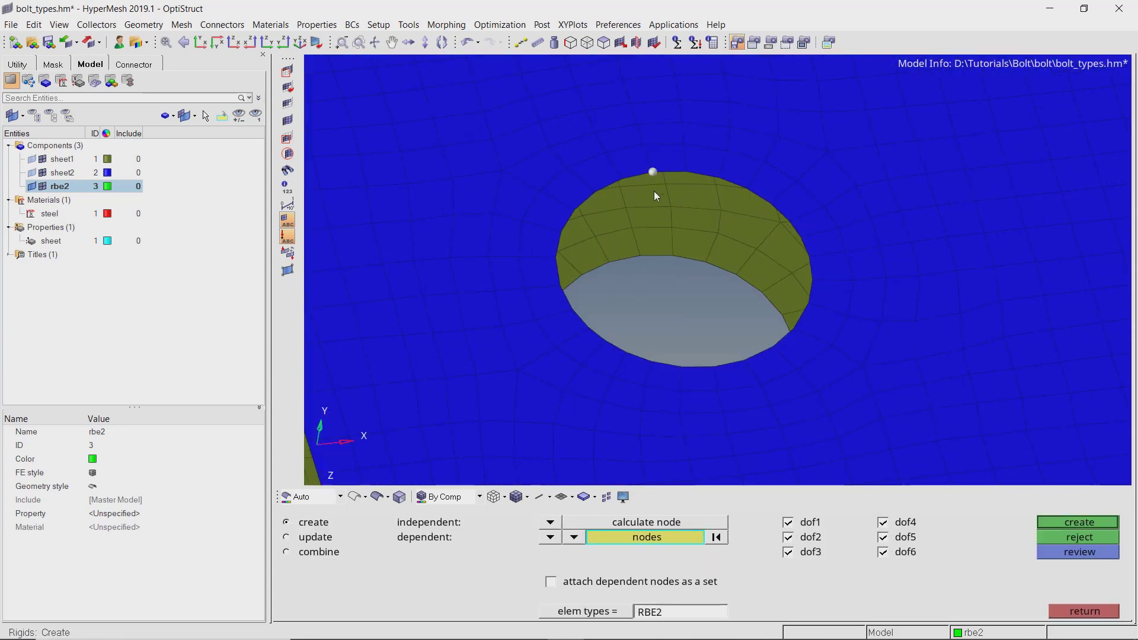
{"action": "left_click", "coordinate": [682, 369]}
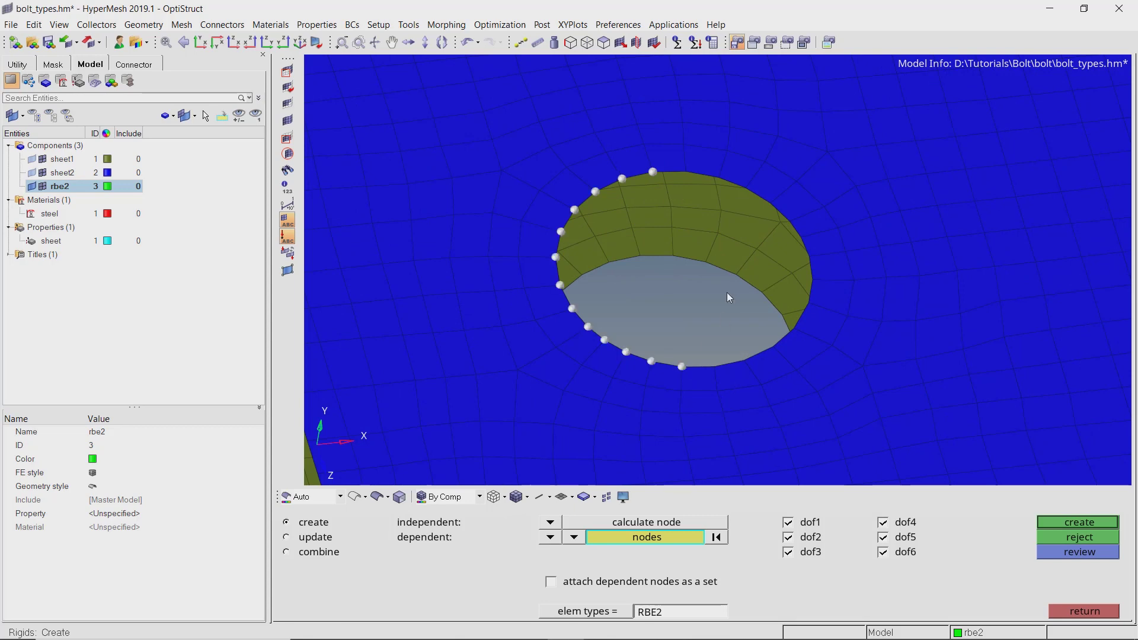
{"action": "left_click", "coordinate": [718, 171]}
{"action": "scroll", "coordinate": [695, 226], "scroll_direction": "down", "scroll_amount": 5}
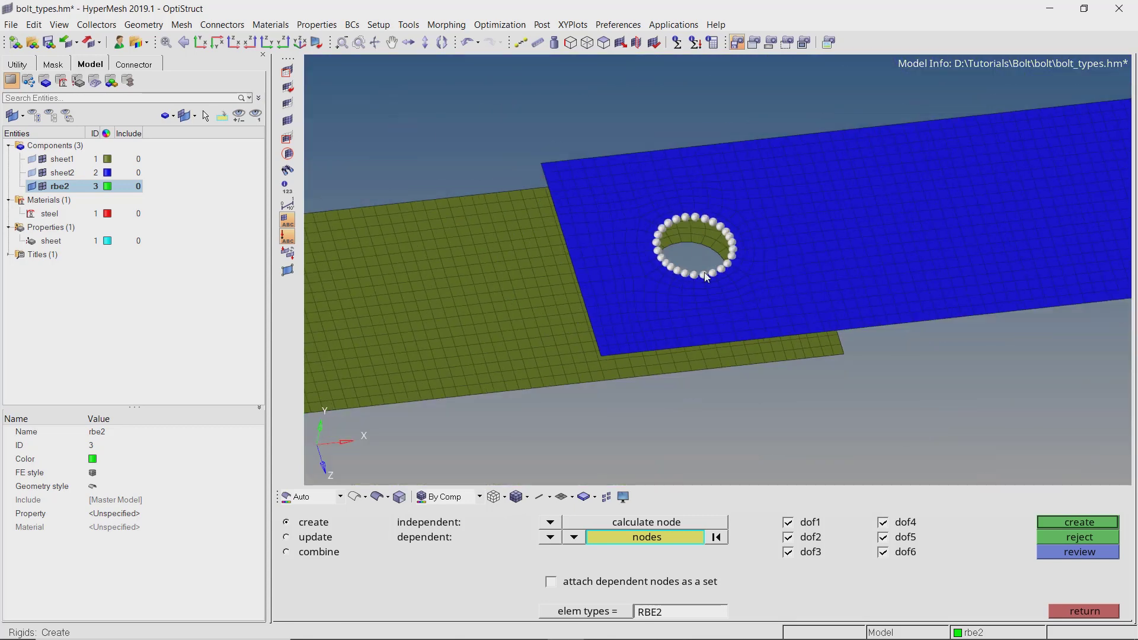
Step: Add all nodes around the hole edge of sheet1 to the dependent nodes
{"action": "left_click_drag", "start_coordinate": [705, 356], "coordinate": [730, 201], "text": "ctrl"}
{"action": "scroll", "coordinate": [730, 201], "scroll_direction": "up", "scroll_amount": 3}
{"action": "left_click", "coordinate": [687, 219]}
{"action": "left_click", "coordinate": [767, 240]}
{"action": "left_click", "coordinate": [731, 218]}
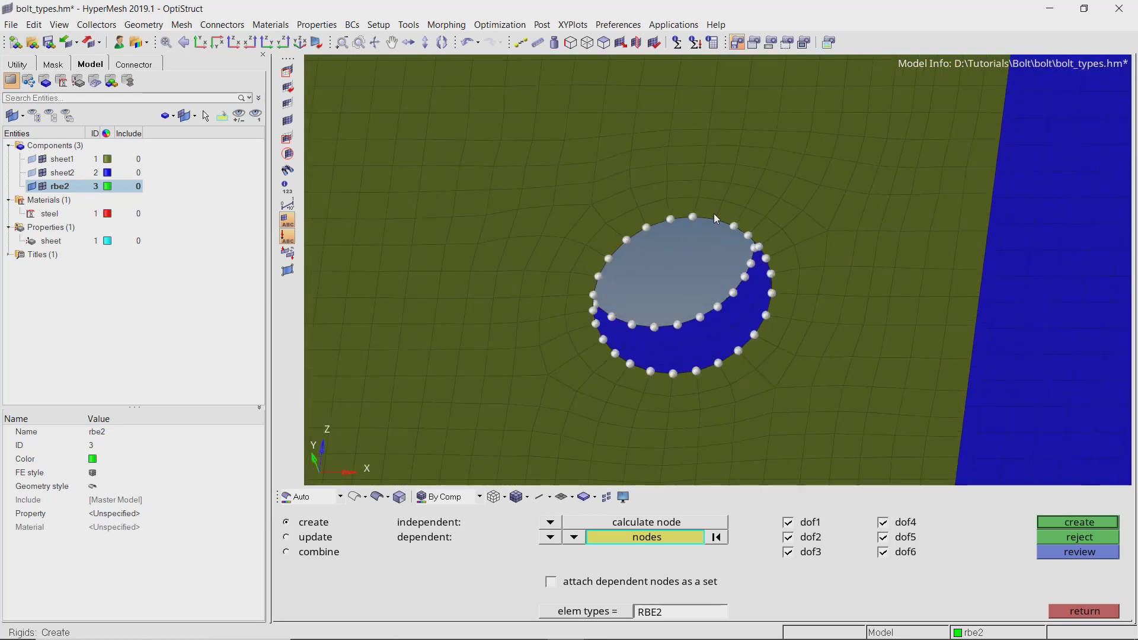
Step: Create the RBE2 element joining the two hole edges, with dof1 through dof6 enabled
{"action": "scroll", "coordinate": [709, 259], "scroll_direction": "down", "scroll_amount": 5}
{"action": "left_click_drag", "start_coordinate": [733, 251], "coordinate": [718, 329], "text": "ctrl"}
{"action": "left_click", "coordinate": [1098, 518]}
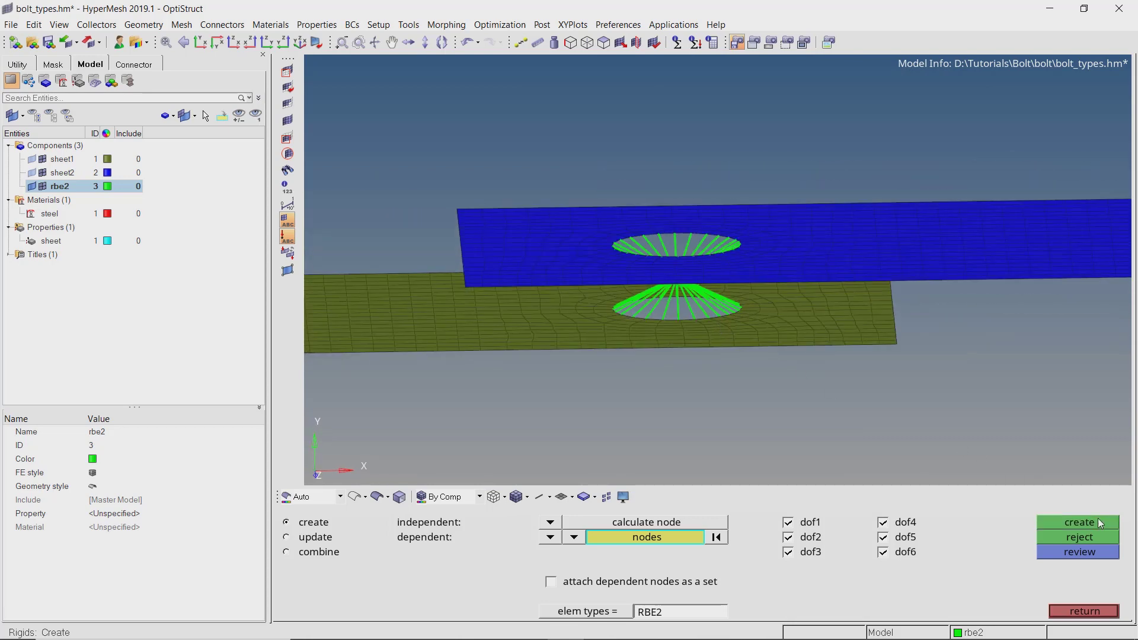
Step: Review the rigid element's independent node, dependent nodes and degrees of freedom from several angles
{"action": "mouse_move", "coordinate": [695, 269]}
{"action": "left_mouse_down", "text": "ctrl"}
{"action": "mouse_move", "coordinate": [692, 237]}
{"action": "mouse_move", "coordinate": [685, 280]}
{"action": "left_mouse_up", "text": "ctrl"}
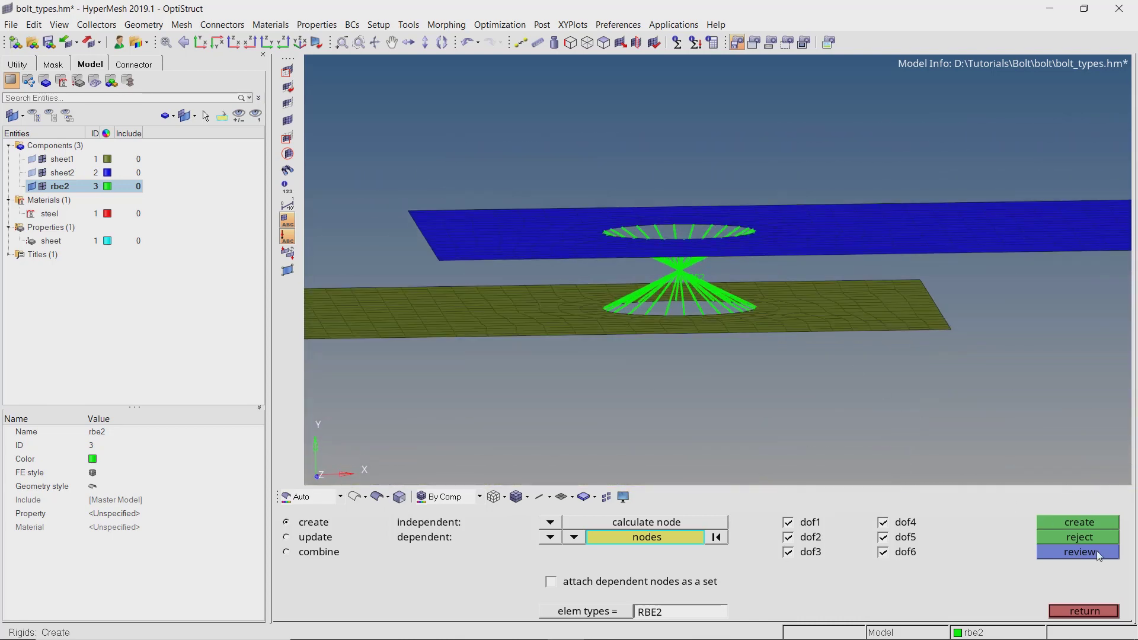
{"action": "left_click", "coordinate": [1097, 553]}
{"action": "left_click", "coordinate": [682, 287]}
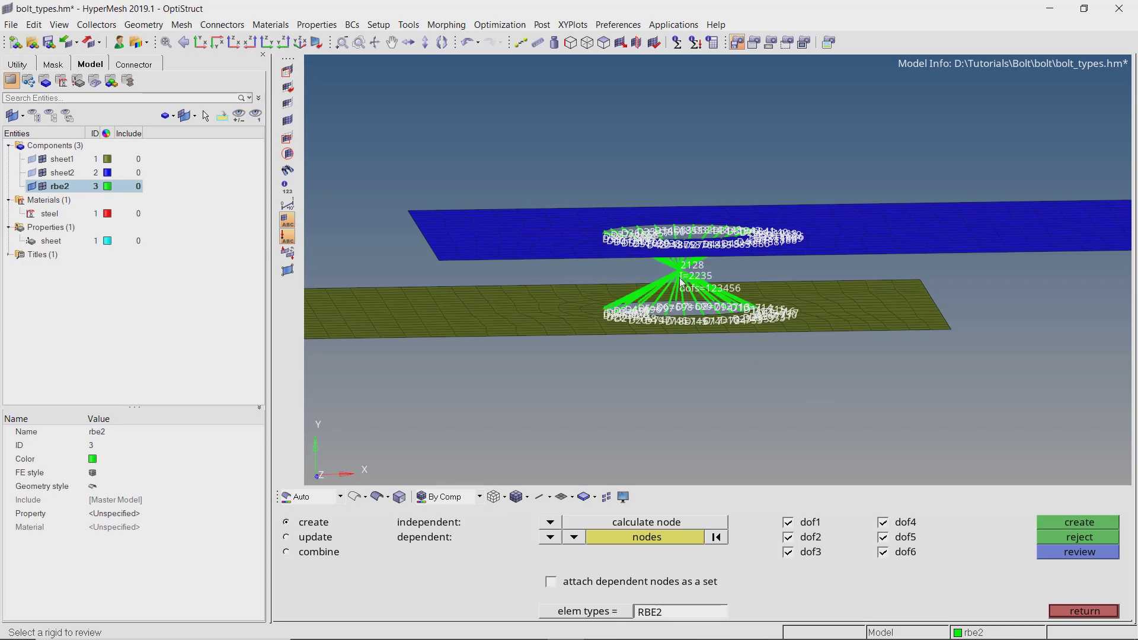
{"action": "left_click_drag", "start_coordinate": [698, 272], "coordinate": [729, 272], "text": "ctrl"}
{"action": "scroll", "coordinate": [749, 270], "scroll_direction": "up", "scroll_amount": 3}
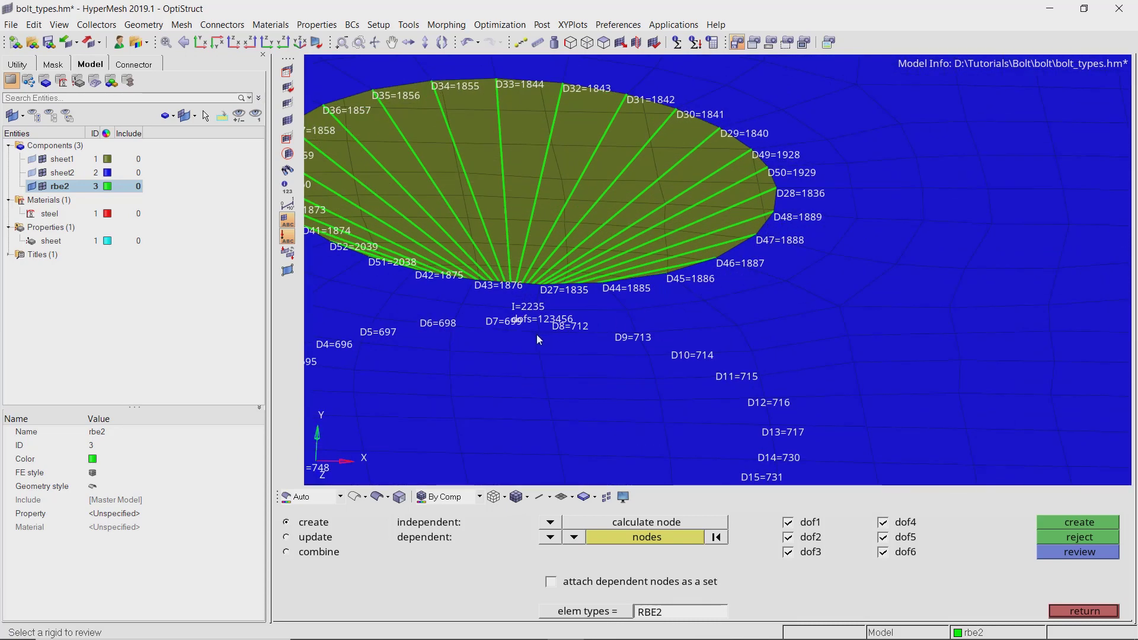
{"action": "scroll", "coordinate": [562, 311], "scroll_direction": "down", "scroll_amount": 5}
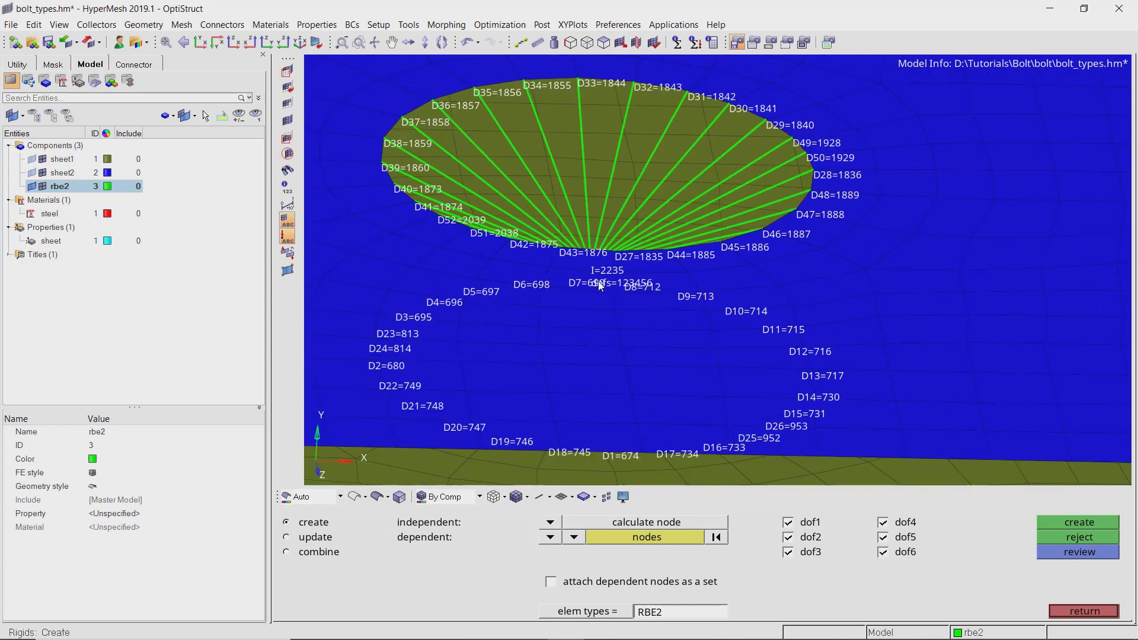
{"action": "left_click_drag", "start_coordinate": [603, 310], "coordinate": [610, 285], "text": "ctrl"}
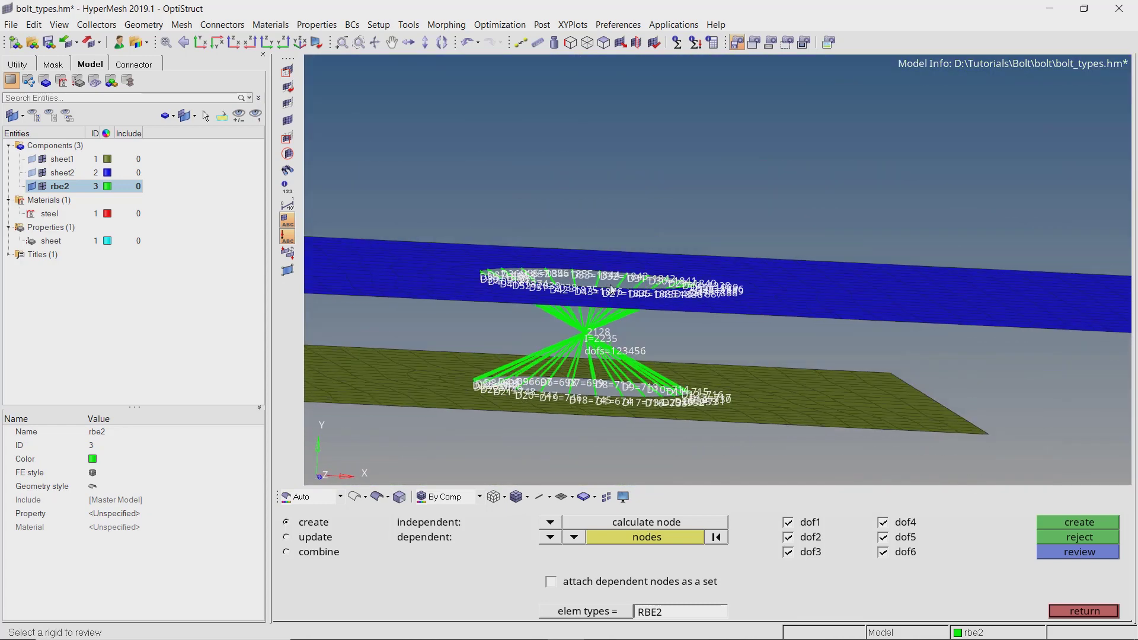
{"action": "left_click", "coordinate": [1060, 553]}
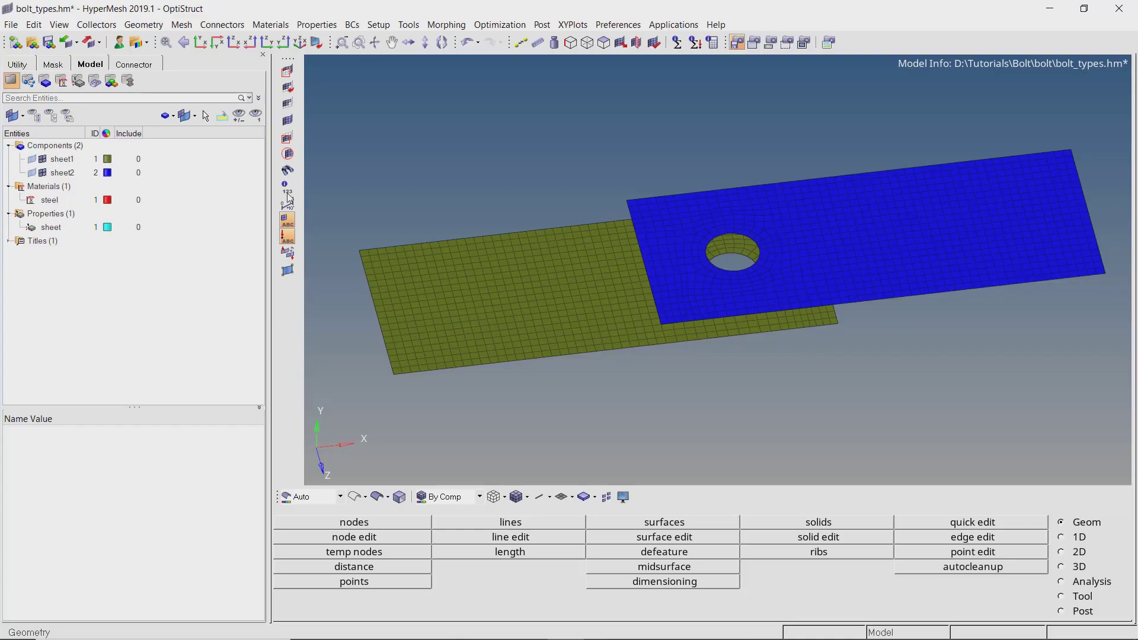
Step: Create a component named rbe2 in the model containing only the two sheets
{"action": "right_click", "coordinate": [240, 169]}
{"action": "mouse_move", "coordinate": [279, 177]}
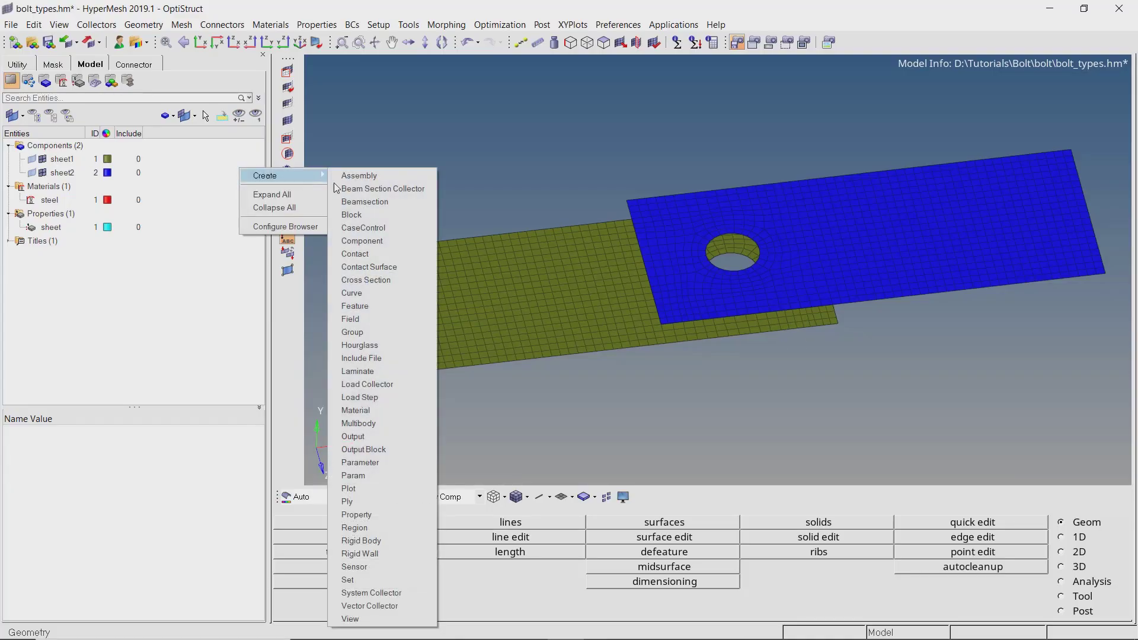
{"action": "left_click", "coordinate": [361, 241]}
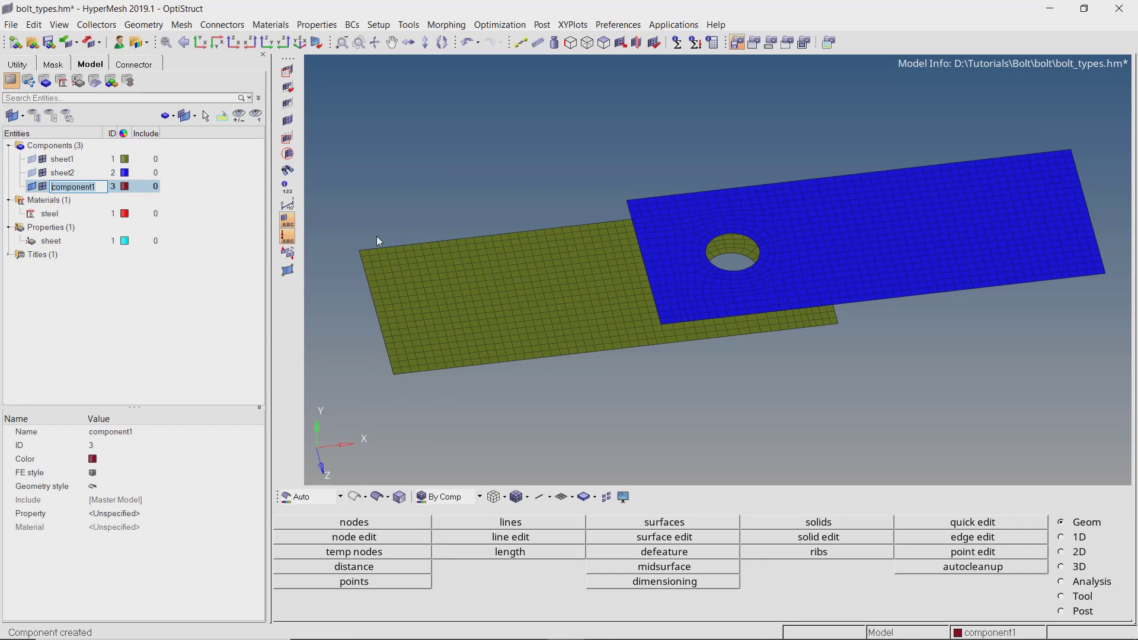
{"action": "type", "text": "rbe2"}
{"action": "key", "text": "Return"}
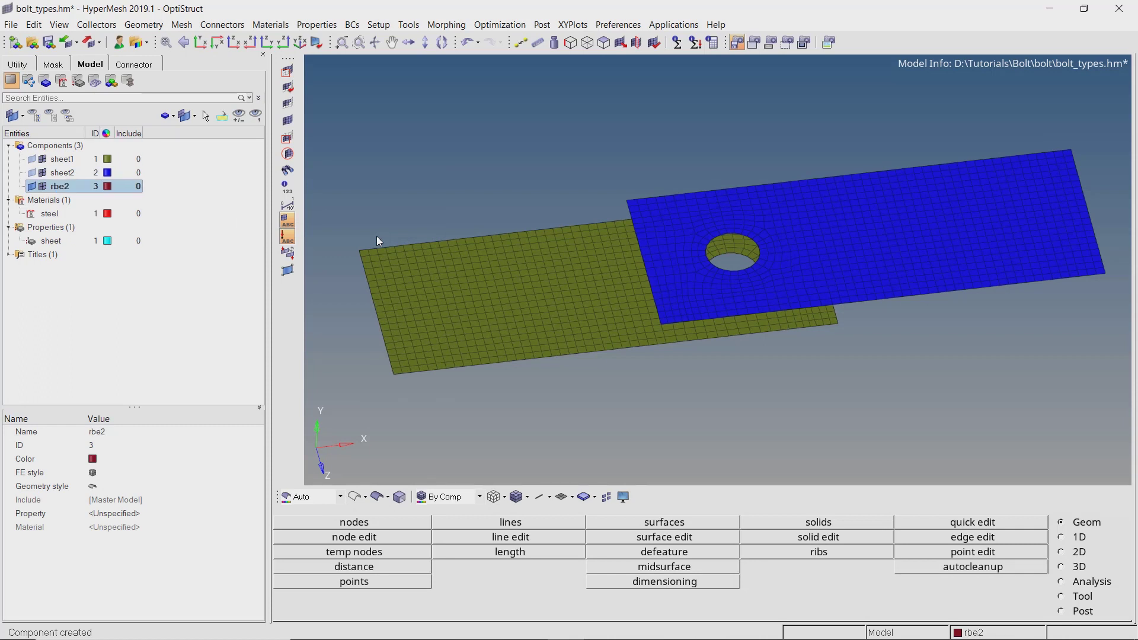
Step: Configure the rigid element for multiple dependent nodes picked by path and a calculated independent node
{"action": "left_click", "coordinate": [1062, 537]}
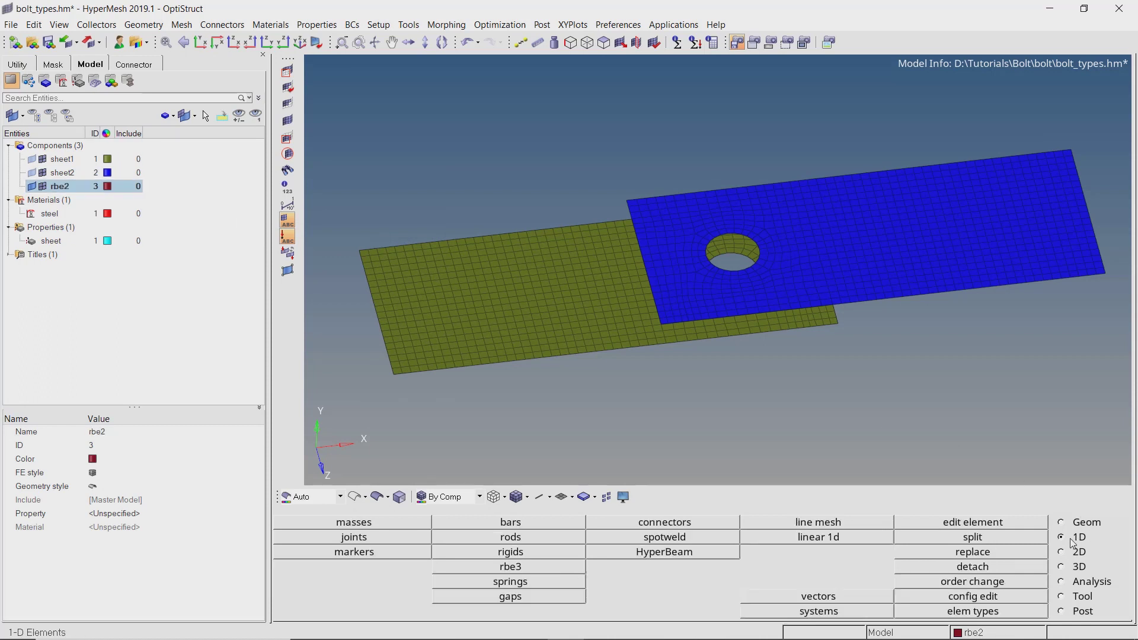
{"action": "left_click", "coordinate": [545, 551]}
{"action": "left_click", "coordinate": [546, 537]}
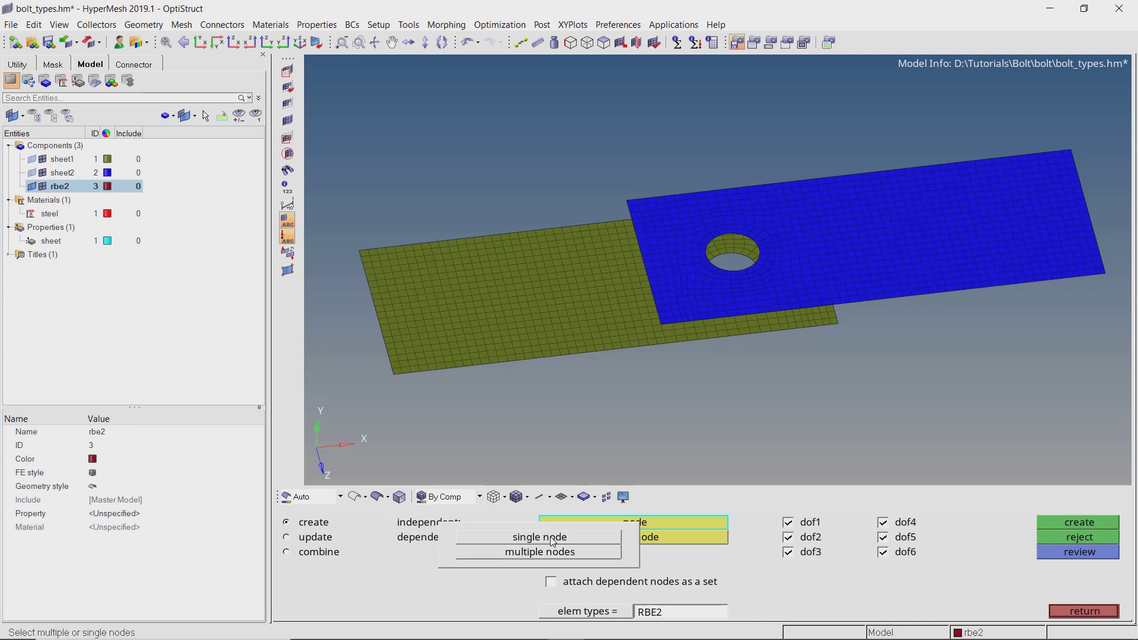
{"action": "left_click", "coordinate": [541, 552]}
{"action": "left_click", "coordinate": [551, 523]}
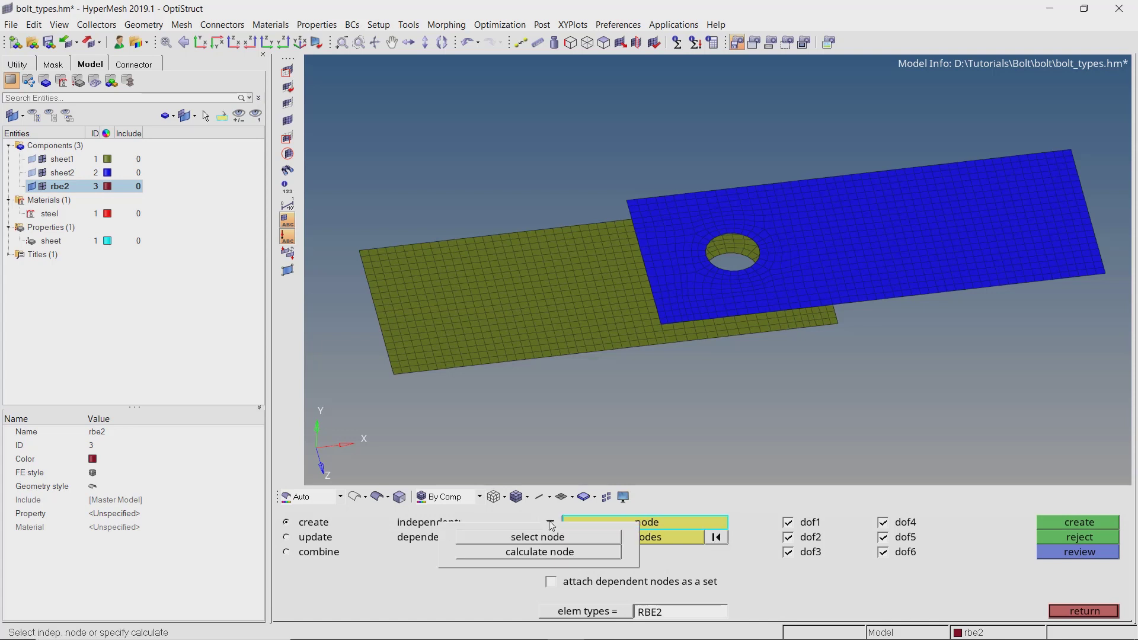
{"action": "left_click", "coordinate": [541, 555]}
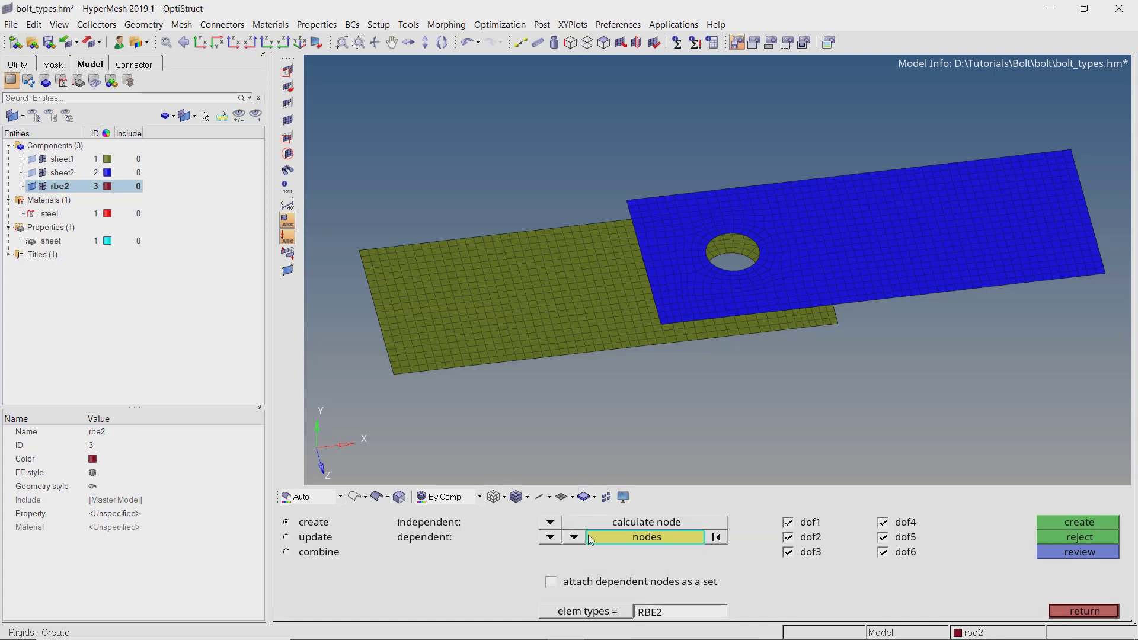
{"action": "left_click", "coordinate": [623, 539]}
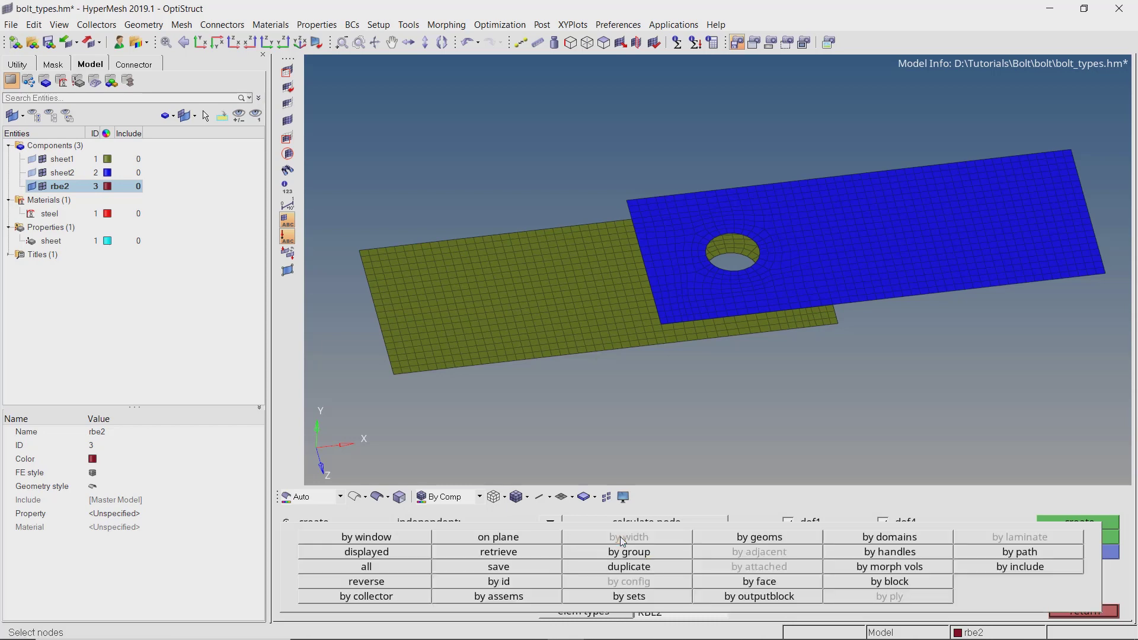
{"action": "left_click", "coordinate": [1017, 552]}
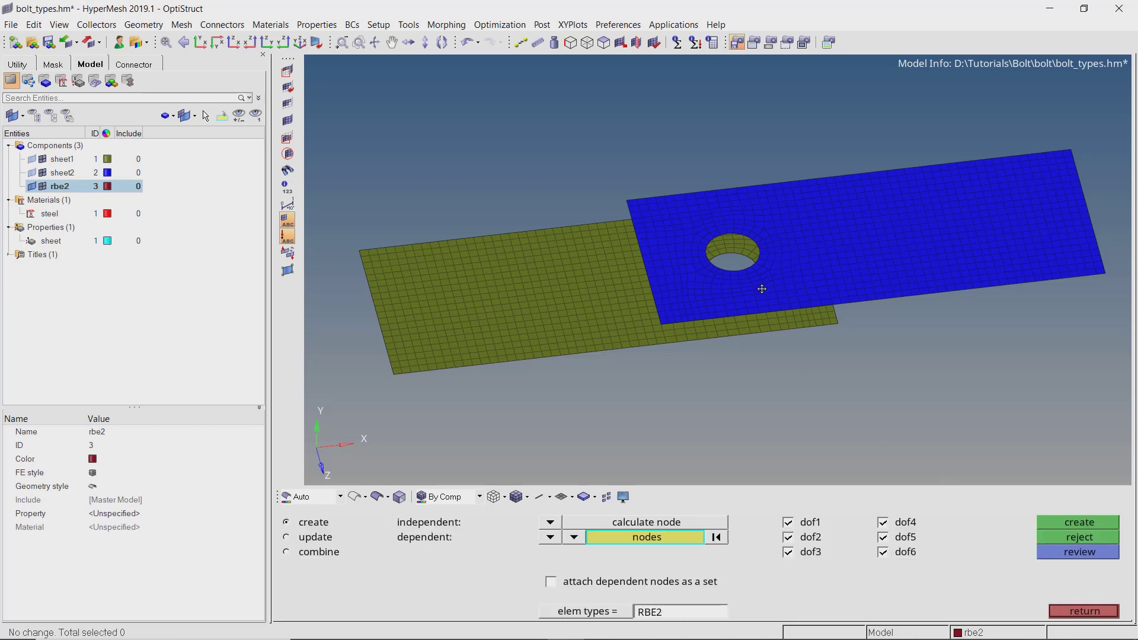
Step: Create an RBE2 element from all edge nodes of the sheet2 hole to a calculated centre node, with dof1 through dof6 enabled
{"action": "scroll", "coordinate": [729, 278], "scroll_direction": "up", "scroll_amount": 5}
{"action": "left_click", "coordinate": [711, 181]}
{"action": "left_click", "coordinate": [770, 398]}
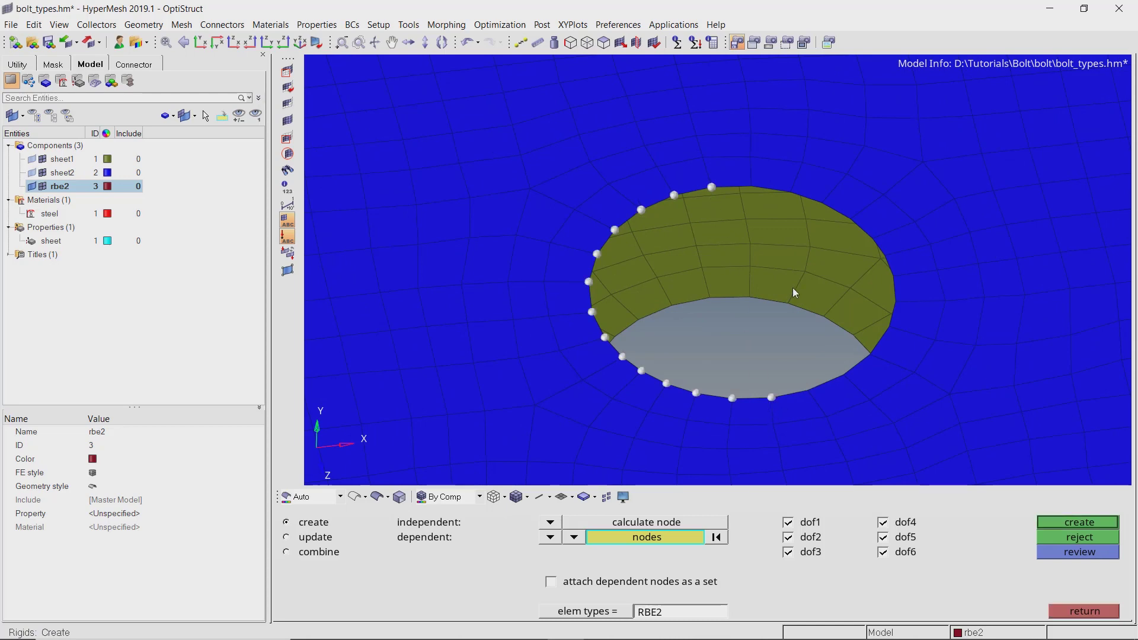
{"action": "left_click", "coordinate": [750, 184]}
{"action": "middle_click", "coordinate": [749, 229]}
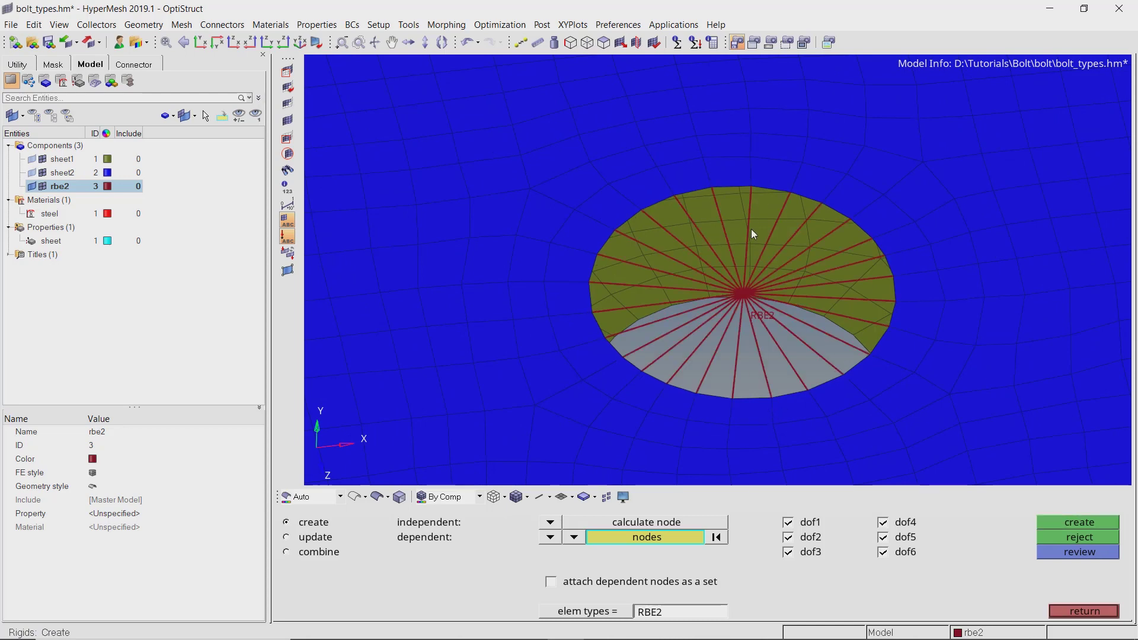
Step: Hide the rbe2 elements and create an RBE2 element from all edge nodes of the sheet1 hole to a calculated centre node
{"action": "scroll", "coordinate": [752, 230], "scroll_direction": "down", "scroll_amount": 5}
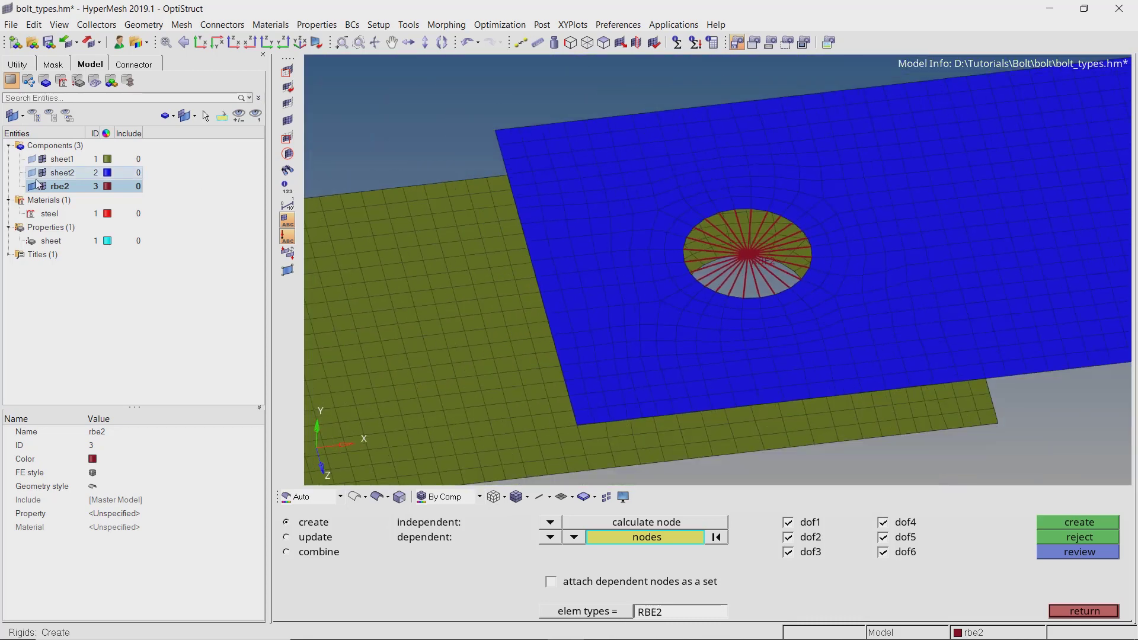
{"action": "left_click", "coordinate": [42, 186]}
{"action": "right_click_drag", "start_coordinate": [760, 332], "coordinate": [695, 309], "text": "ctrl"}
{"action": "left_click_drag", "start_coordinate": [722, 410], "coordinate": [875, 296], "text": "ctrl"}
{"action": "left_click", "coordinate": [691, 538]}
{"action": "left_click", "coordinate": [1010, 552]}
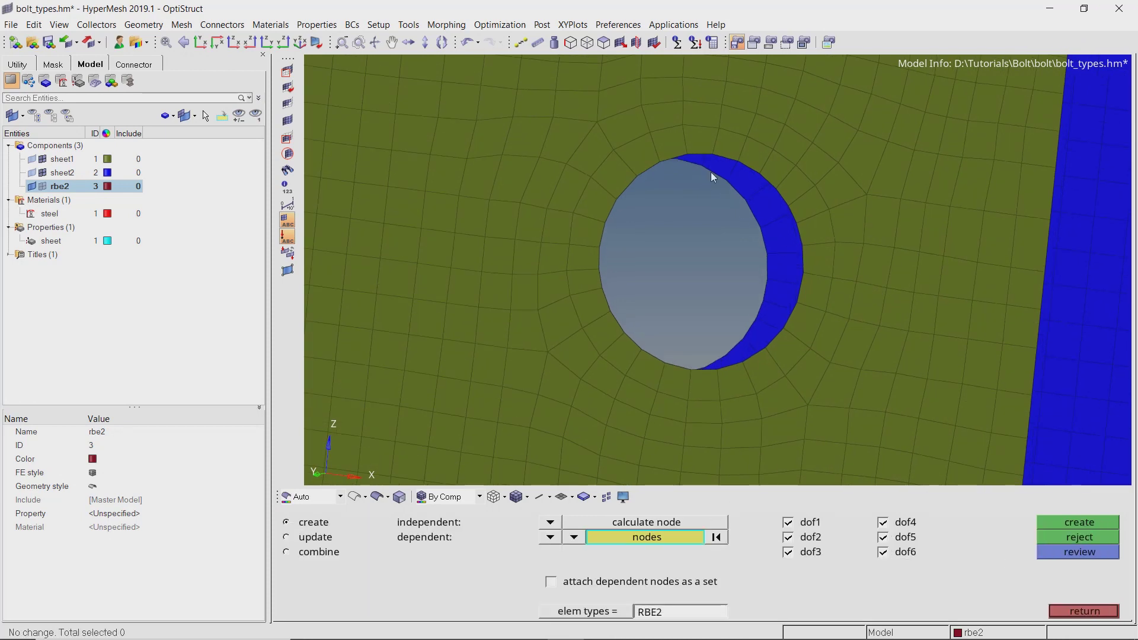
{"action": "left_click_drag", "start_coordinate": [694, 138], "coordinate": [715, 154], "text": "ctrl"}
{"action": "left_click", "coordinate": [721, 161]}
{"action": "left_click", "coordinate": [707, 314]}
{"action": "left_click_drag", "start_coordinate": [682, 258], "coordinate": [702, 148], "text": "ctrl"}
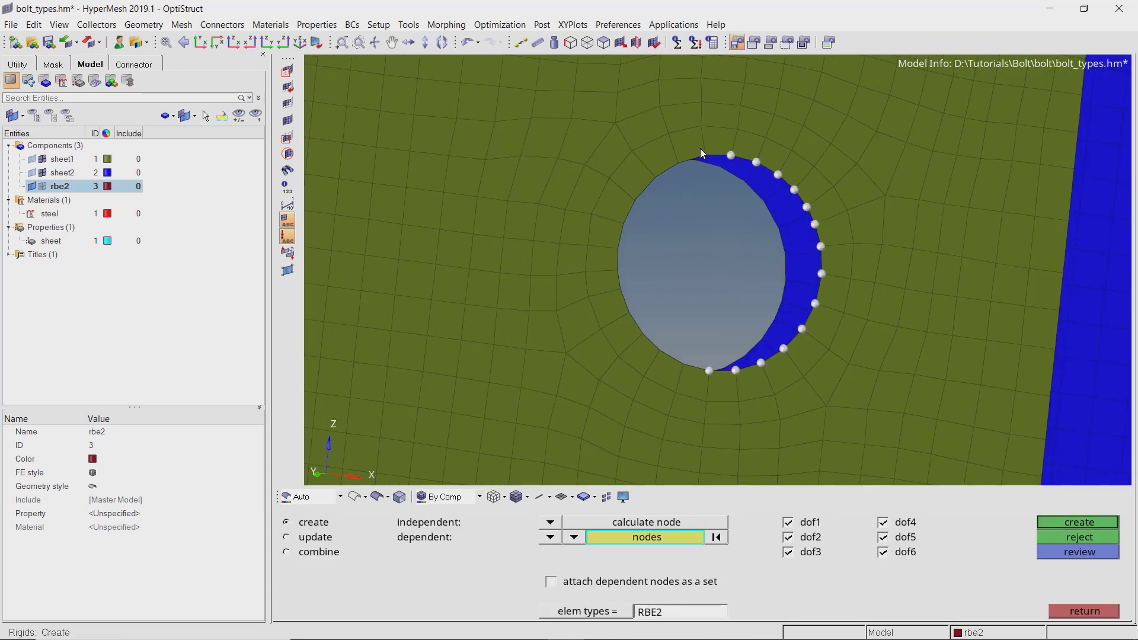
{"action": "left_click", "coordinate": [702, 150]}
{"action": "middle_click", "coordinate": [704, 211]}
Step: Finish creating rigids and display the rbe2 component's elements again in both holes
{"action": "scroll", "coordinate": [729, 258], "scroll_direction": "down", "scroll_amount": 5}
{"action": "mouse_move", "coordinate": [744, 276]}
{"action": "left_mouse_down", "text": "ctrl"}
{"action": "mouse_move", "coordinate": [738, 249]}
{"action": "mouse_move", "coordinate": [724, 278]}
{"action": "left_mouse_up", "text": "ctrl"}
{"action": "middle_click", "coordinate": [725, 278]}
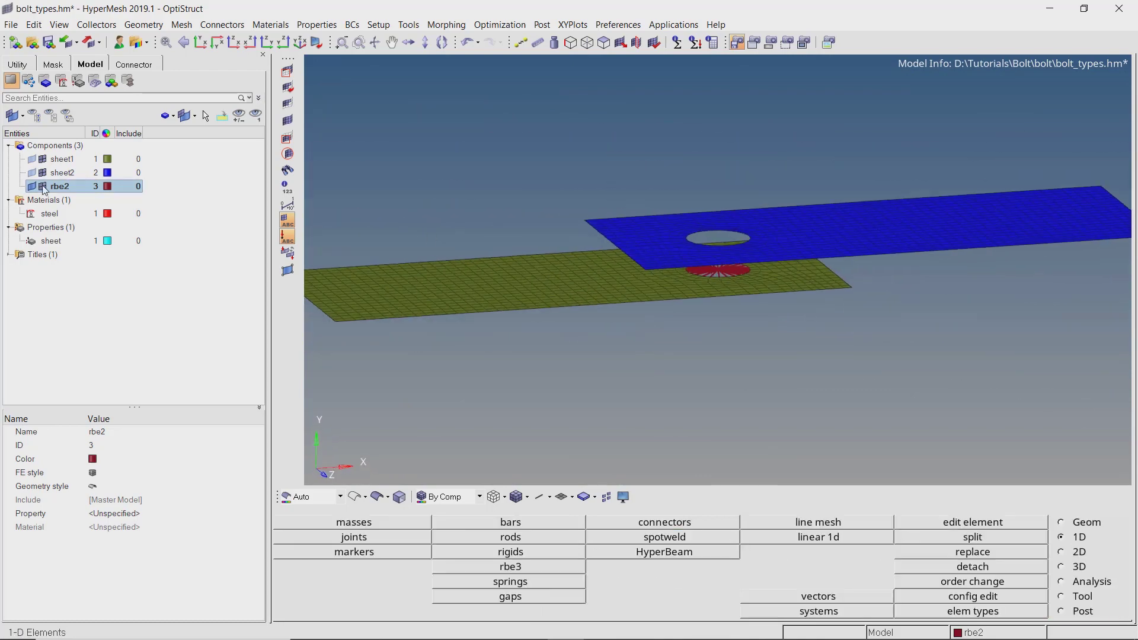
{"action": "scroll", "coordinate": [733, 253], "scroll_direction": "up", "scroll_amount": 5}
{"action": "mouse_move", "coordinate": [732, 252]}
{"action": "left_mouse_down", "text": "ctrl"}
{"action": "mouse_move", "coordinate": [726, 237]}
{"action": "mouse_move", "coordinate": [716, 264]}
{"action": "mouse_move", "coordinate": [728, 258]}
{"action": "left_mouse_up", "text": "ctrl"}
{"action": "scroll", "coordinate": [729, 258], "scroll_direction": "down", "scroll_amount": 2}
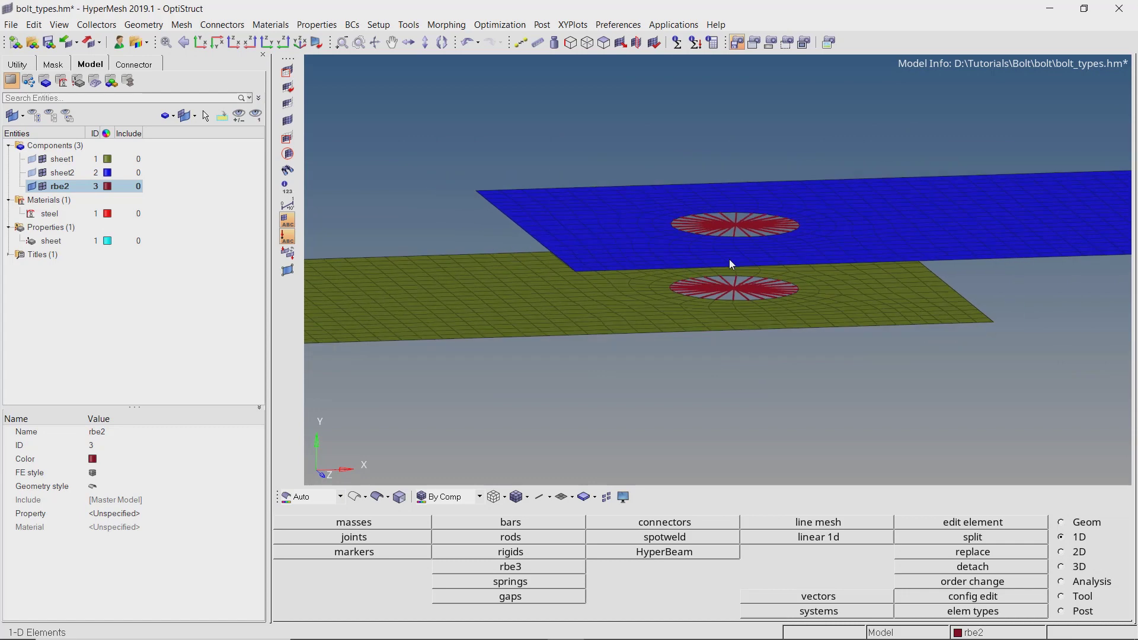
Step: Create a new component named bolt
{"action": "right_click", "coordinate": [248, 161]}
{"action": "mouse_move", "coordinate": [269, 160]}
{"action": "left_click", "coordinate": [396, 225]}
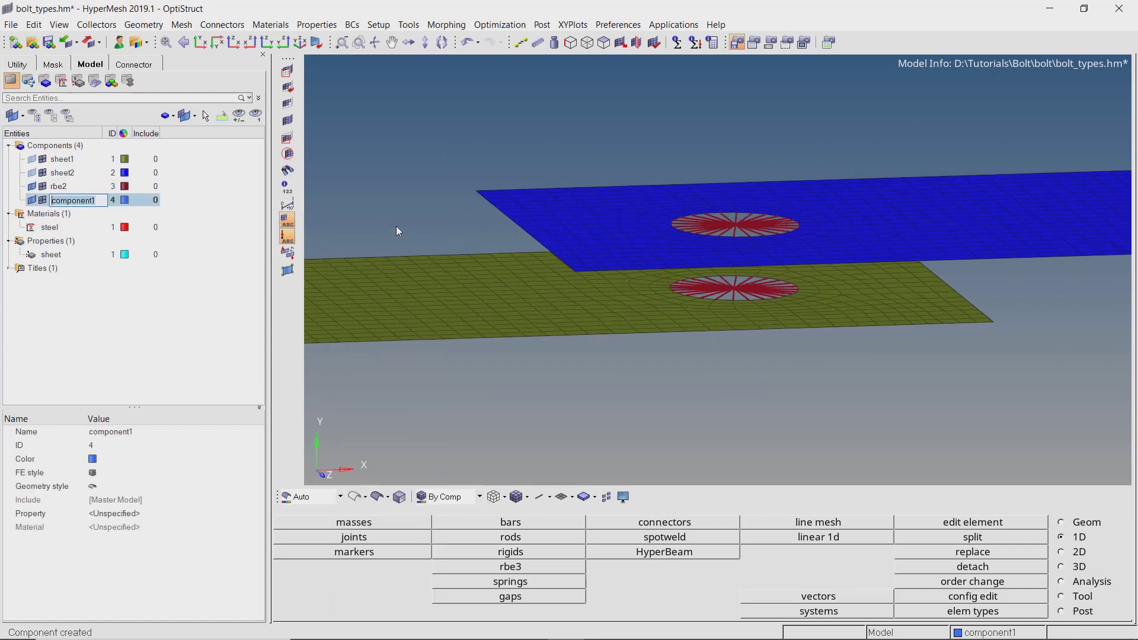
{"action": "type", "text": "bolt"}
{"action": "key", "text": "Return"}
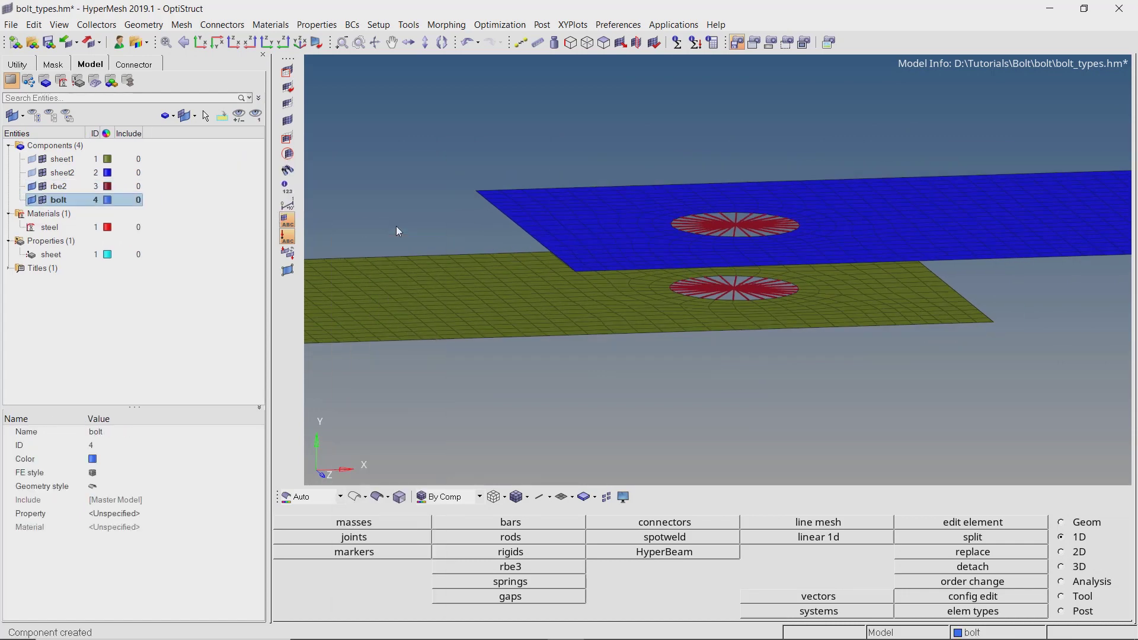
Step: Create a new property named bolt_prop
{"action": "right_click", "coordinate": [234, 195]}
{"action": "mouse_move", "coordinate": [249, 197]}
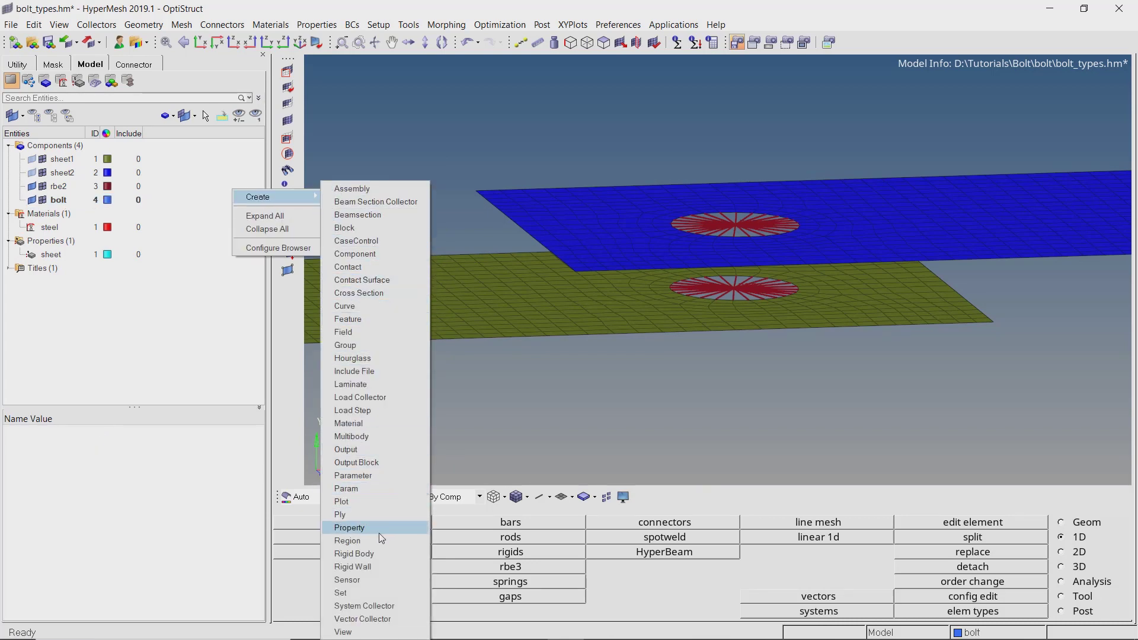
{"action": "left_click", "coordinate": [379, 532]}
{"action": "type", "text": "bolt_prop"}
{"action": "key", "text": "Return"}
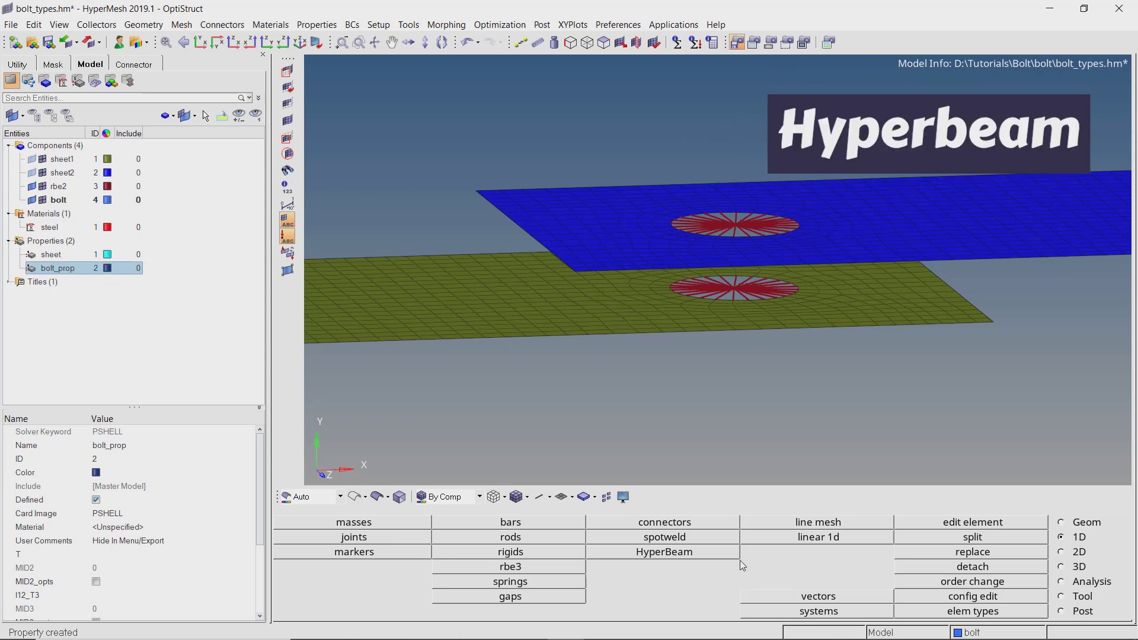
Step: Create a solid circle standard beam section from the HYPER BEAM library in HyperBeam
{"action": "left_click", "coordinate": [688, 557]}
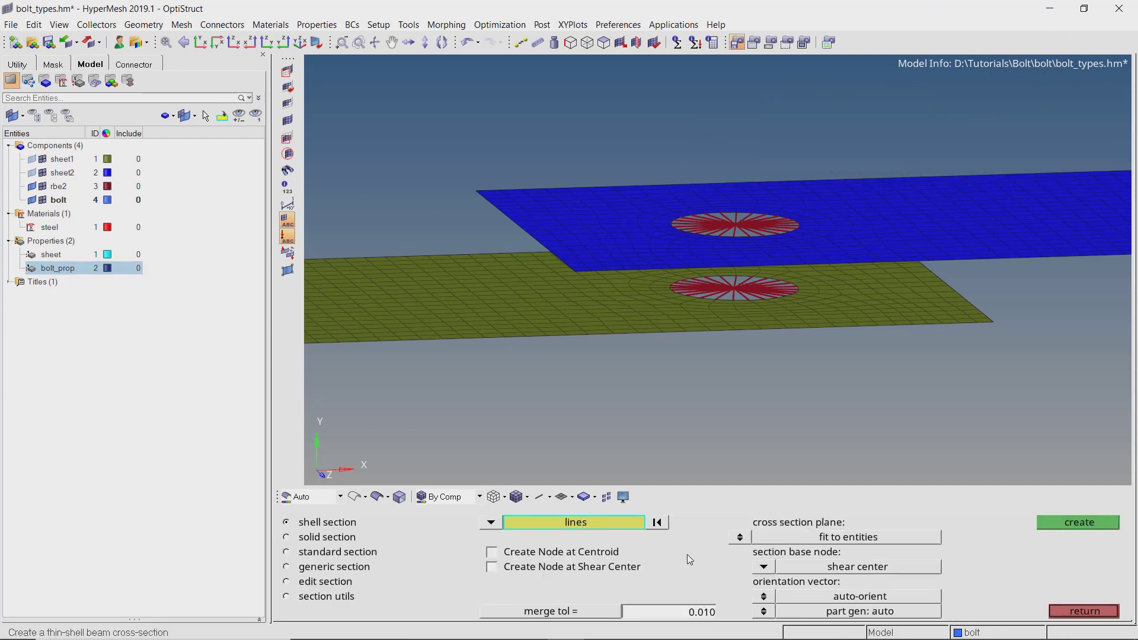
{"action": "left_click", "coordinate": [337, 552]}
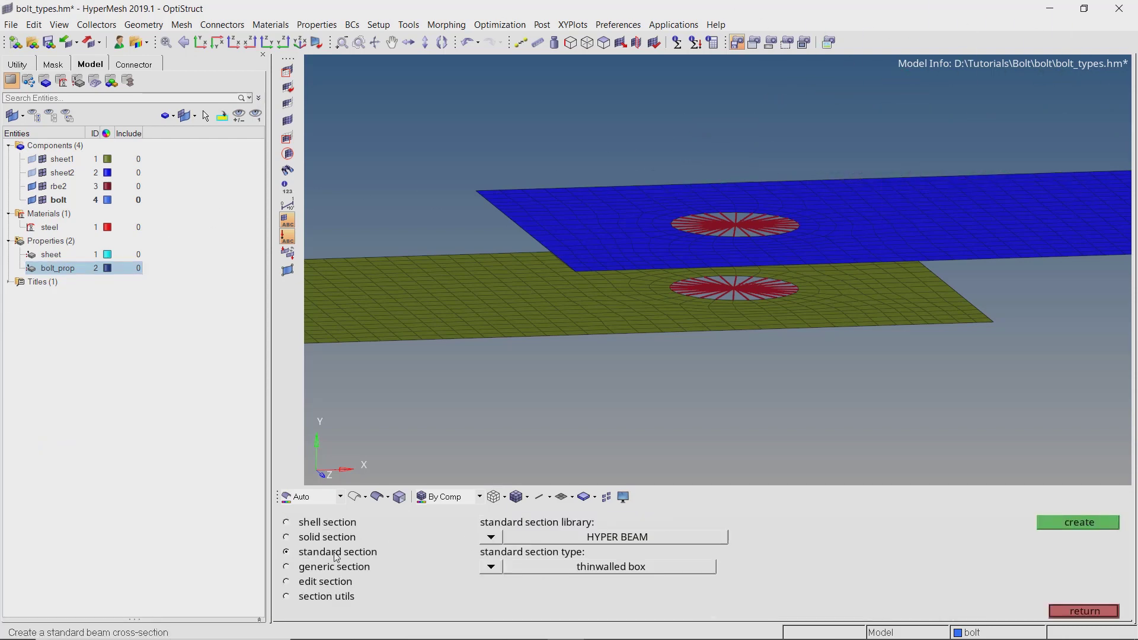
{"action": "left_click", "coordinate": [491, 540]}
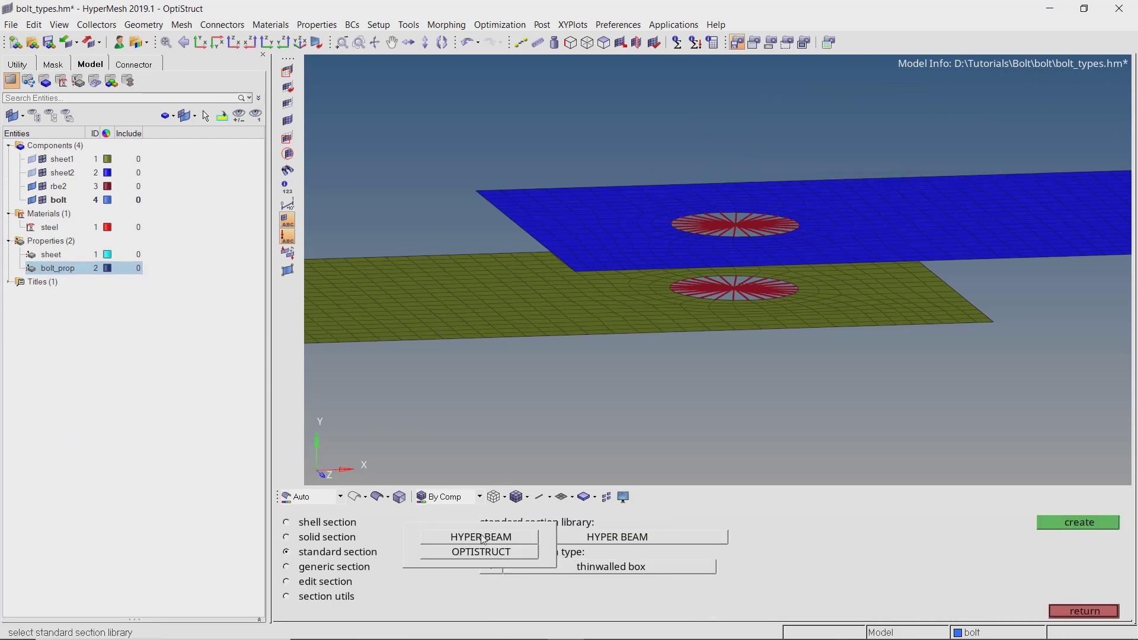
{"action": "left_click", "coordinate": [483, 538]}
{"action": "left_click", "coordinate": [491, 567]}
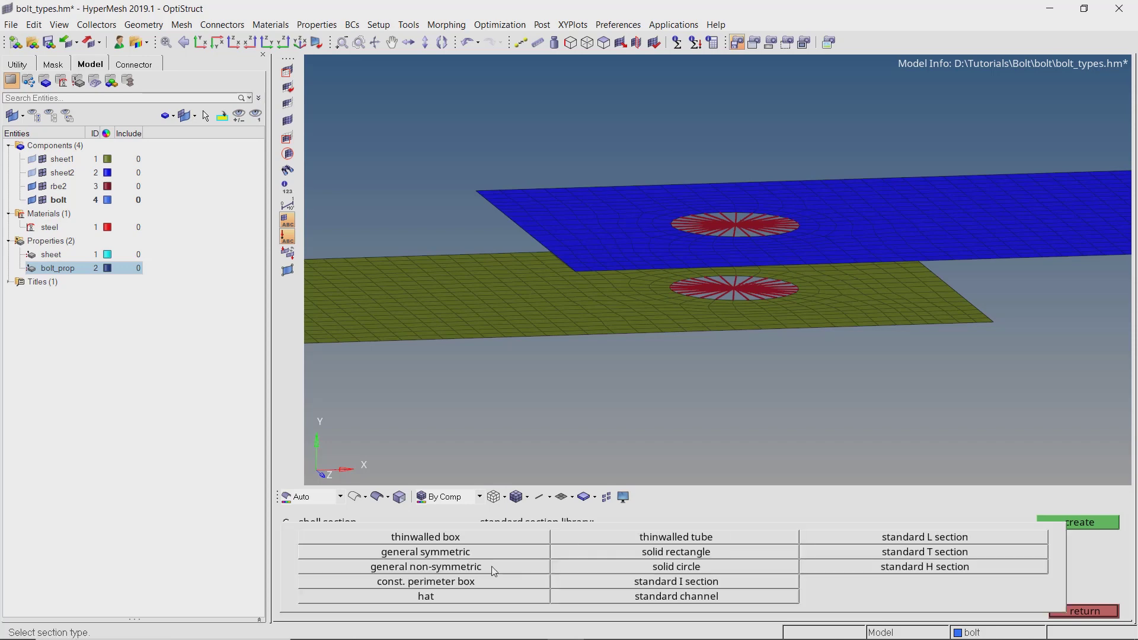
{"action": "left_click", "coordinate": [495, 570]}
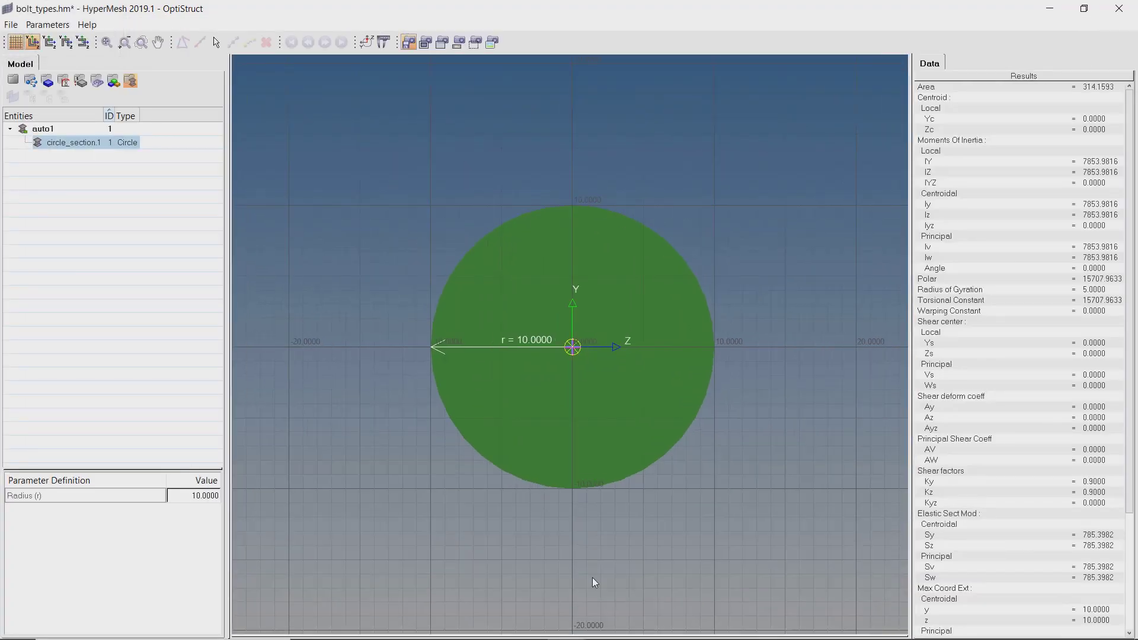
Step: Set the circular section's radius to 6 and return to the model
{"action": "double_click", "coordinate": [203, 500]}
{"action": "type", "text": "6"}
{"action": "key", "text": "Return"}
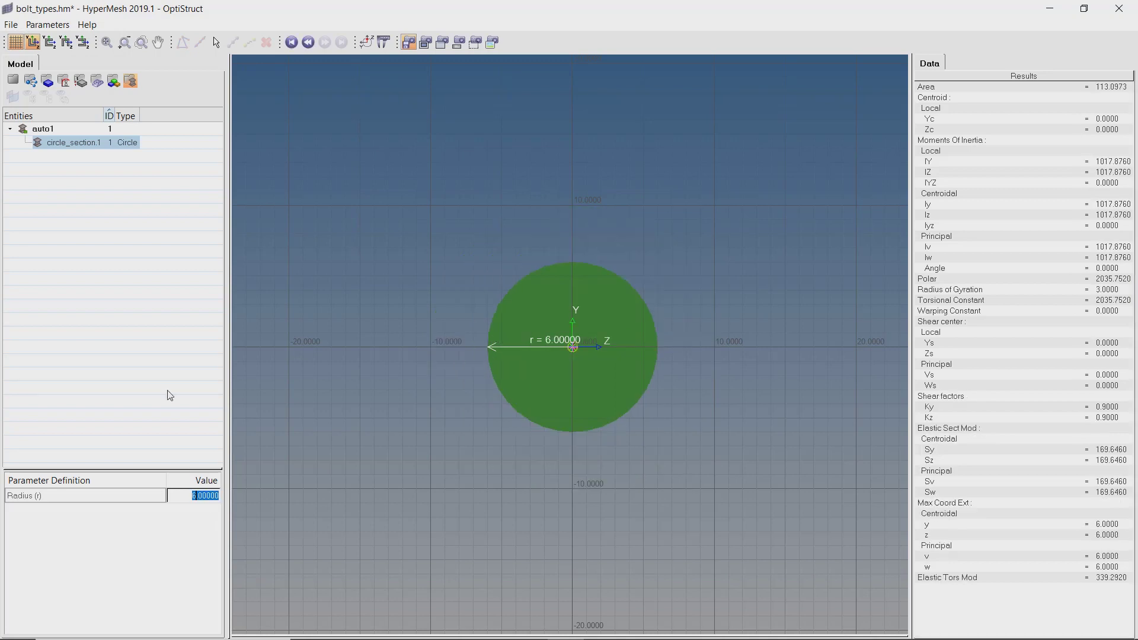
{"action": "left_click", "coordinate": [14, 81]}
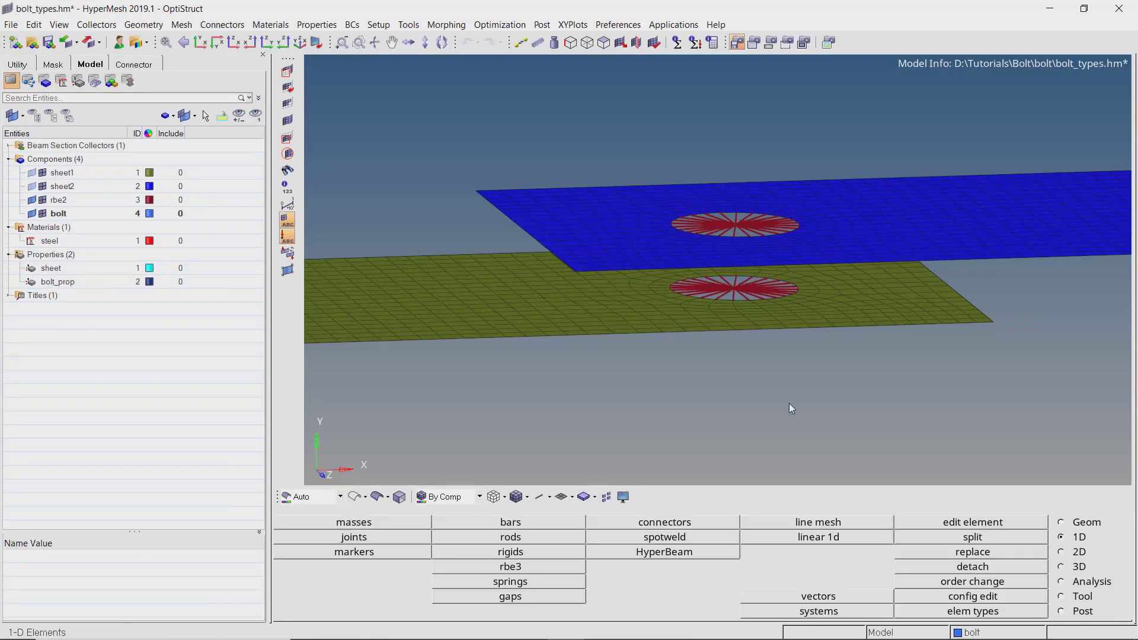
Step: Change the card image of the bolt_prop property to PBEAML
{"action": "left_click_drag", "start_coordinate": [136, 529], "coordinate": [136, 391]}
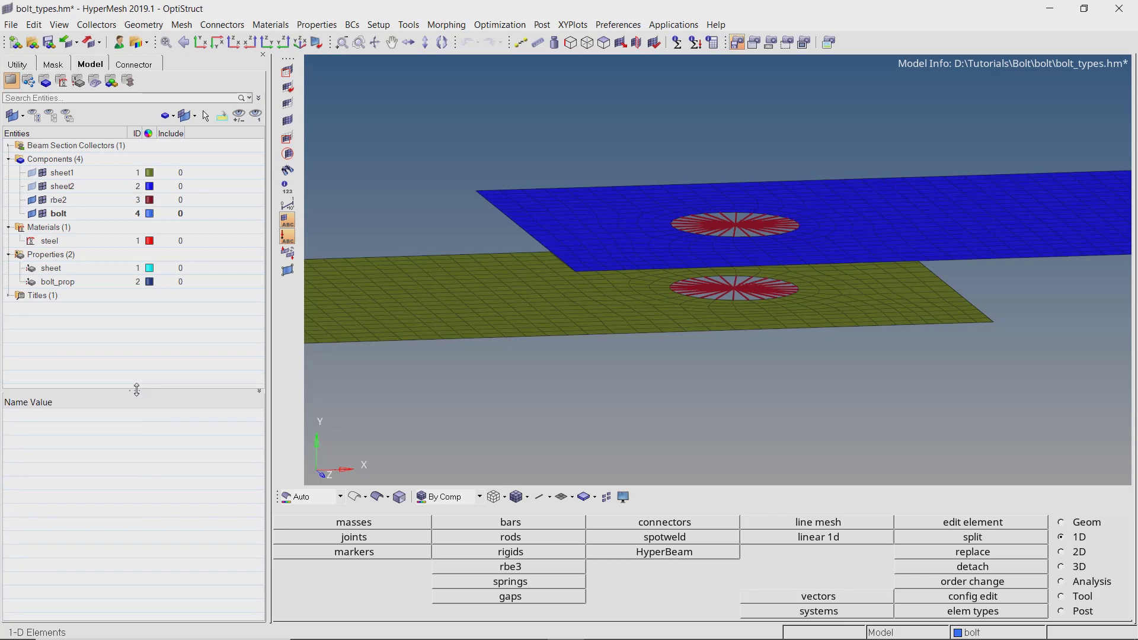
{"action": "left_click_drag", "start_coordinate": [750, 291], "coordinate": [803, 305], "text": "ctrl"}
{"action": "left_click", "coordinate": [69, 283]}
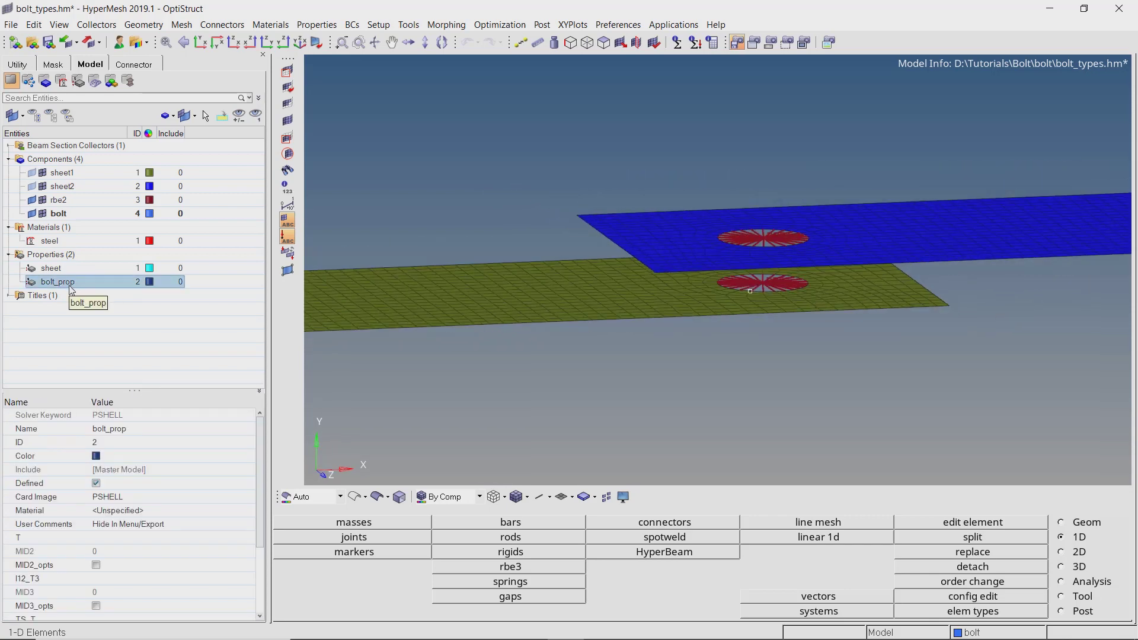
{"action": "left_click", "coordinate": [150, 496]}
{"action": "scroll", "coordinate": [150, 529], "scroll_direction": "up", "scroll_amount": 5}
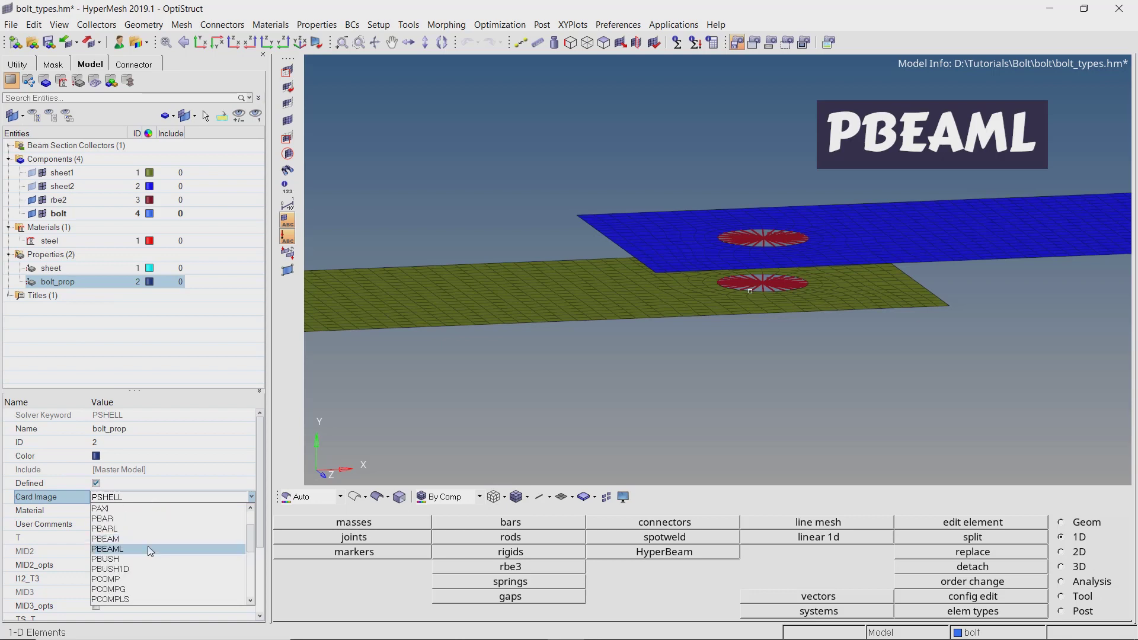
{"action": "left_click", "coordinate": [150, 550]}
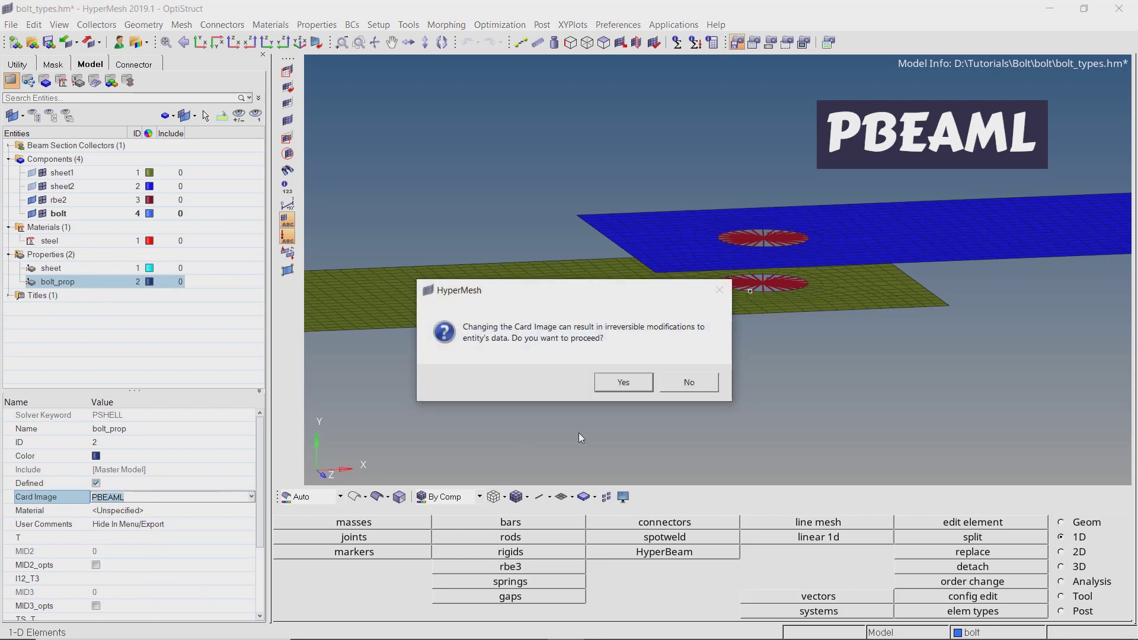
{"action": "left_click", "coordinate": [622, 382]}
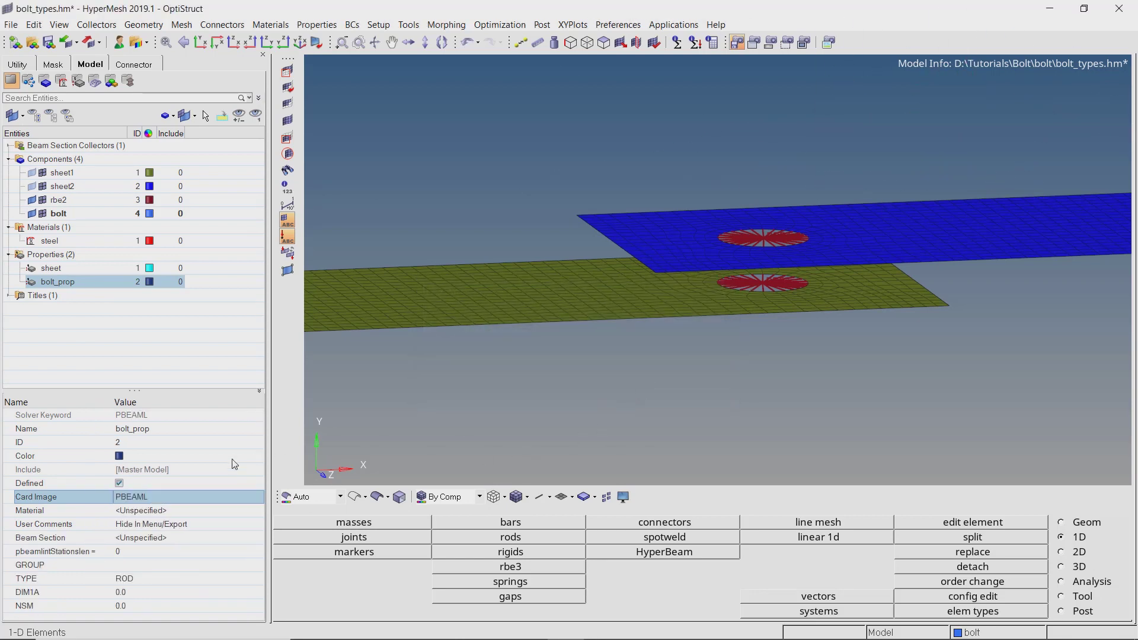
Step: Assign the steel material and the circle_section.1 beam section to the bolt_prop property
{"action": "left_click", "coordinate": [152, 510]}
{"action": "left_click", "coordinate": [153, 510]}
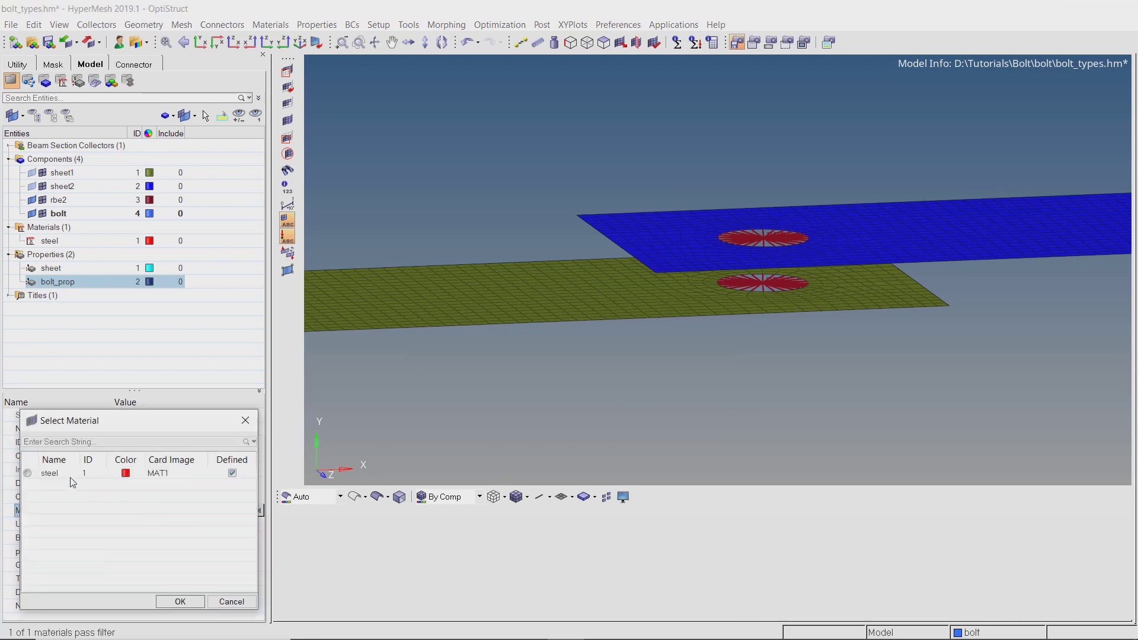
{"action": "left_click", "coordinate": [181, 601]}
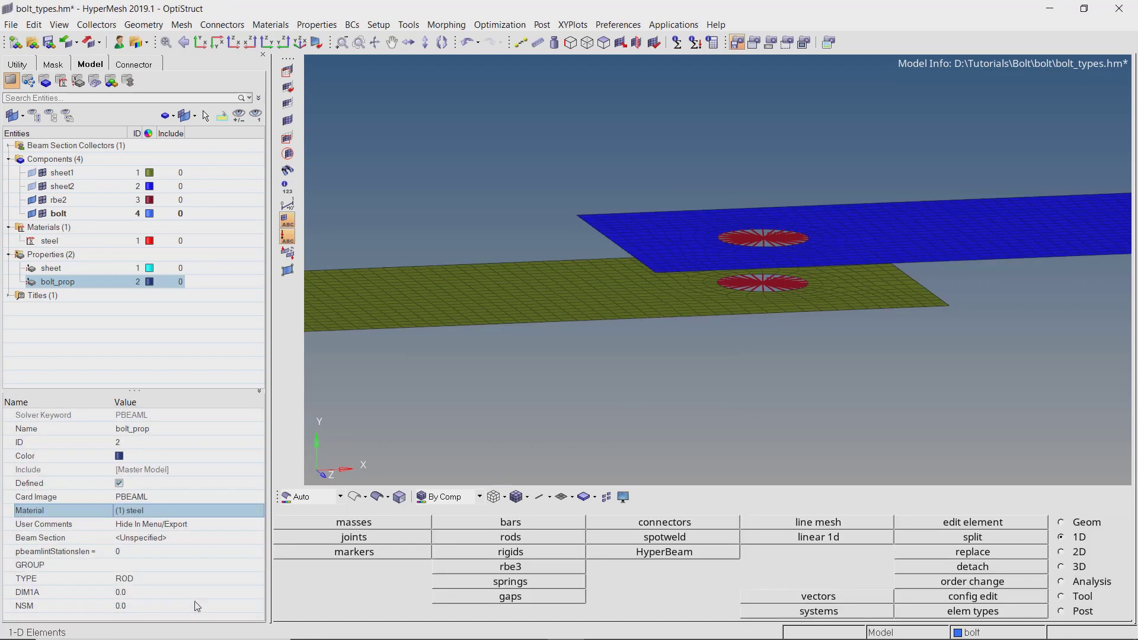
{"action": "left_click", "coordinate": [159, 540]}
{"action": "left_click", "coordinate": [159, 540]}
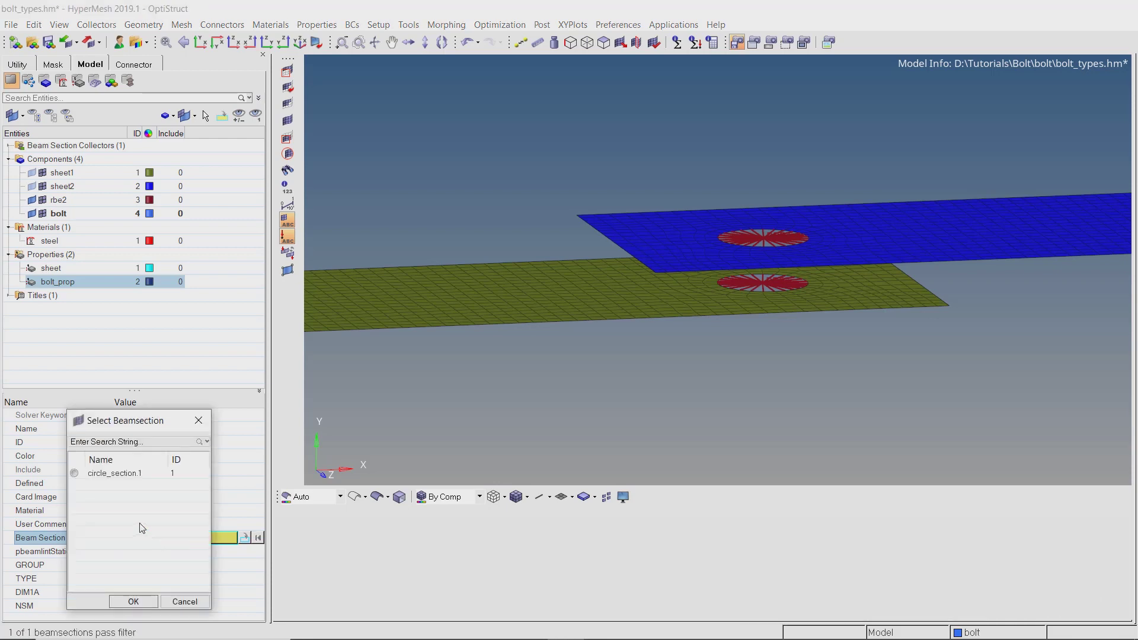
{"action": "left_click", "coordinate": [141, 601]}
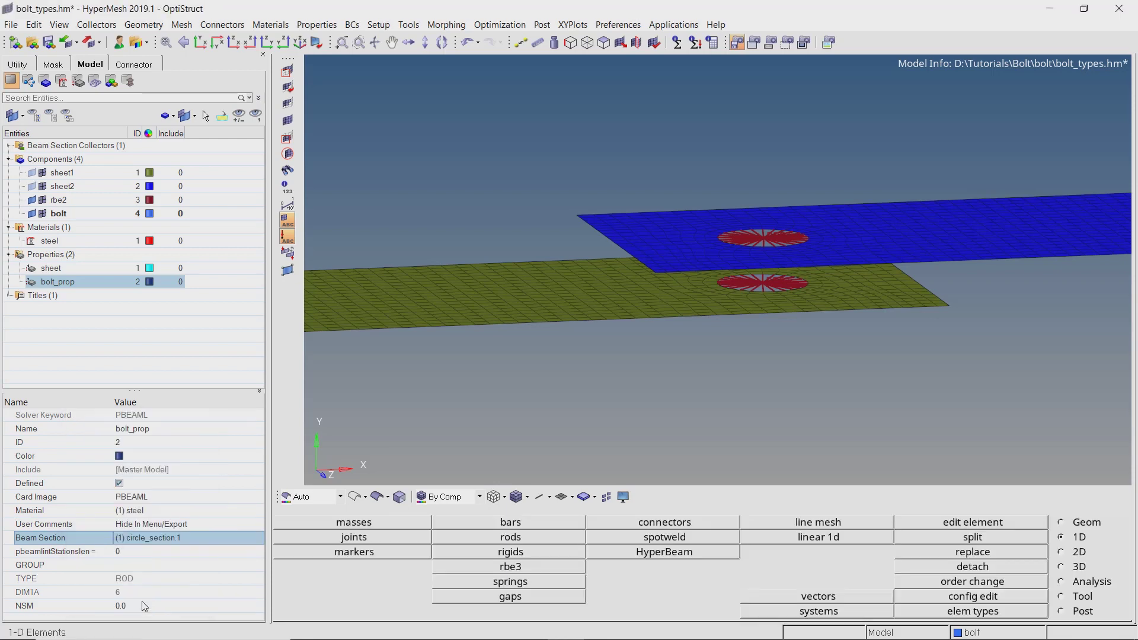
Step: Assign the bolt_prop property to the bolt component
{"action": "left_click", "coordinate": [65, 215]}
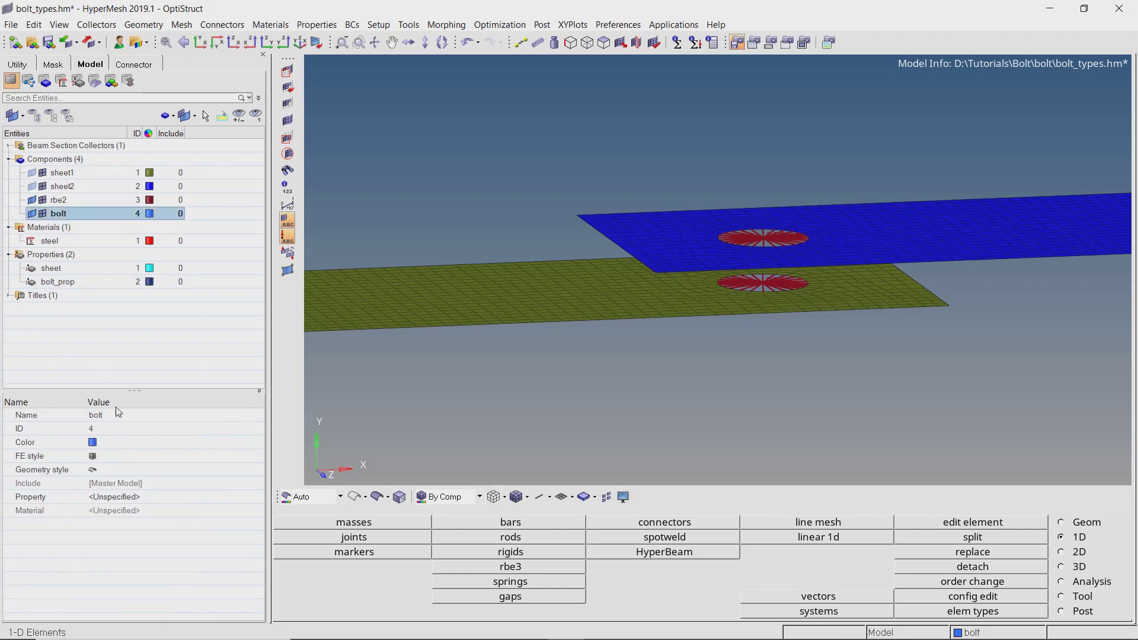
{"action": "left_click", "coordinate": [130, 496]}
{"action": "left_click", "coordinate": [130, 497]}
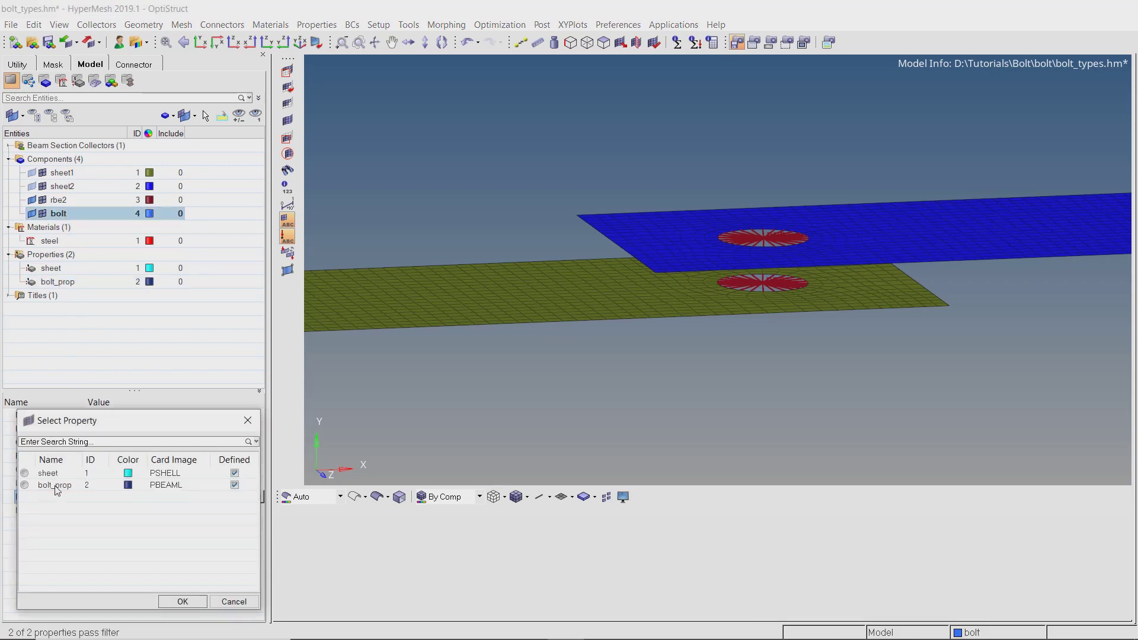
{"action": "left_click", "coordinate": [183, 602]}
Step: Configure a new bar2 element with the bolt_prop property, x-axis orientation and CBEAM element type
{"action": "scroll", "coordinate": [784, 290], "scroll_direction": "up", "scroll_amount": 5}
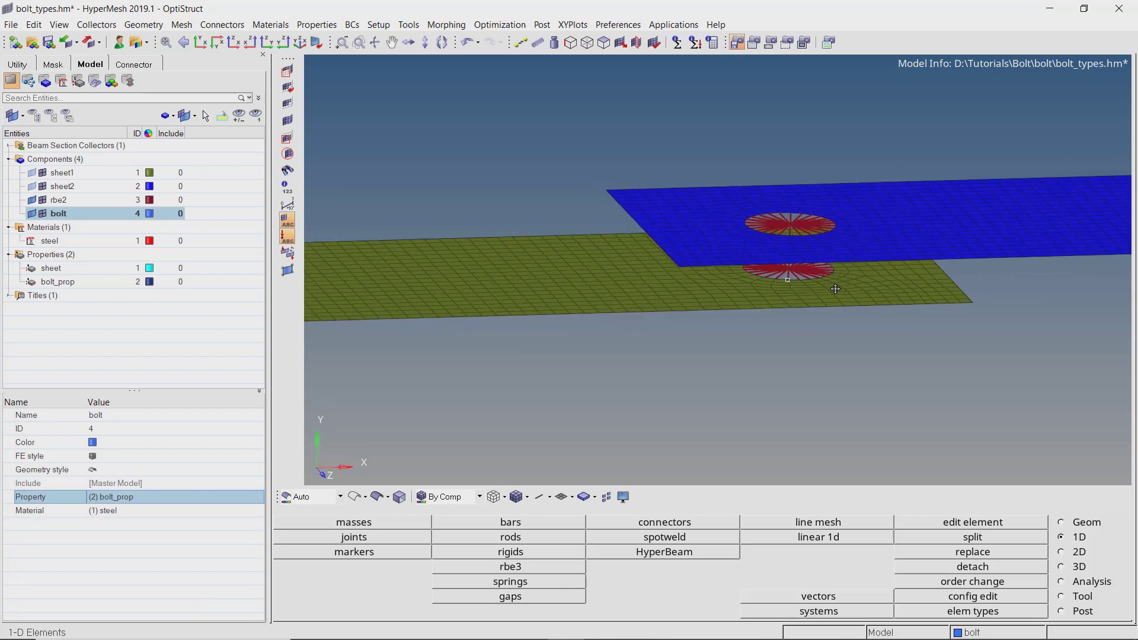
{"action": "left_click", "coordinate": [488, 524]}
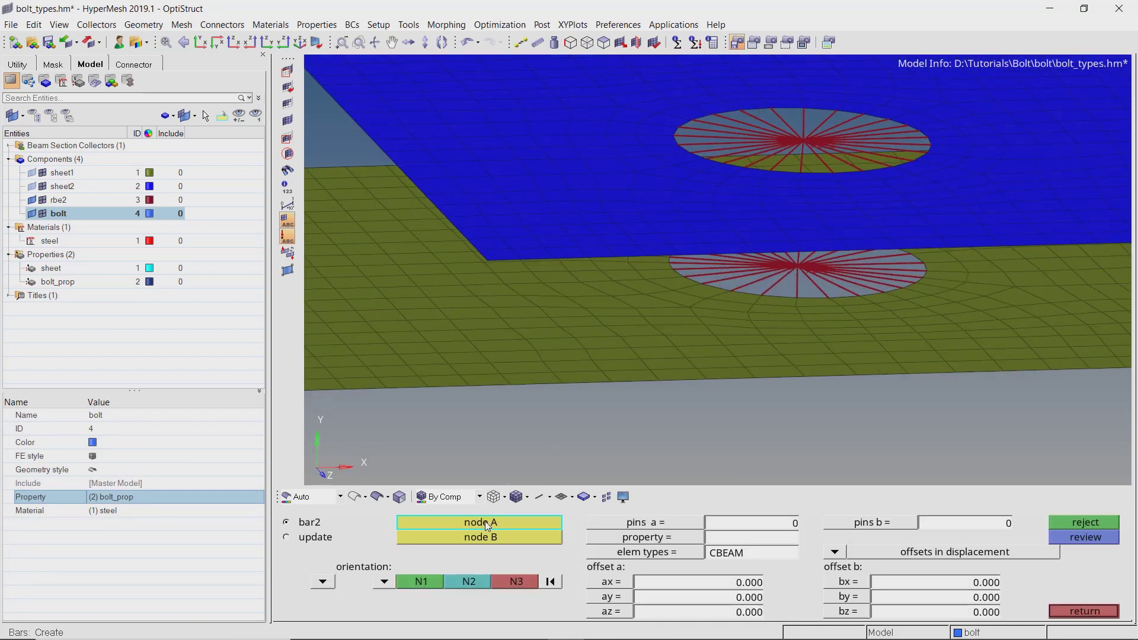
{"action": "left_click", "coordinate": [647, 539]}
{"action": "left_click", "coordinate": [368, 538]}
{"action": "left_click", "coordinate": [383, 582]}
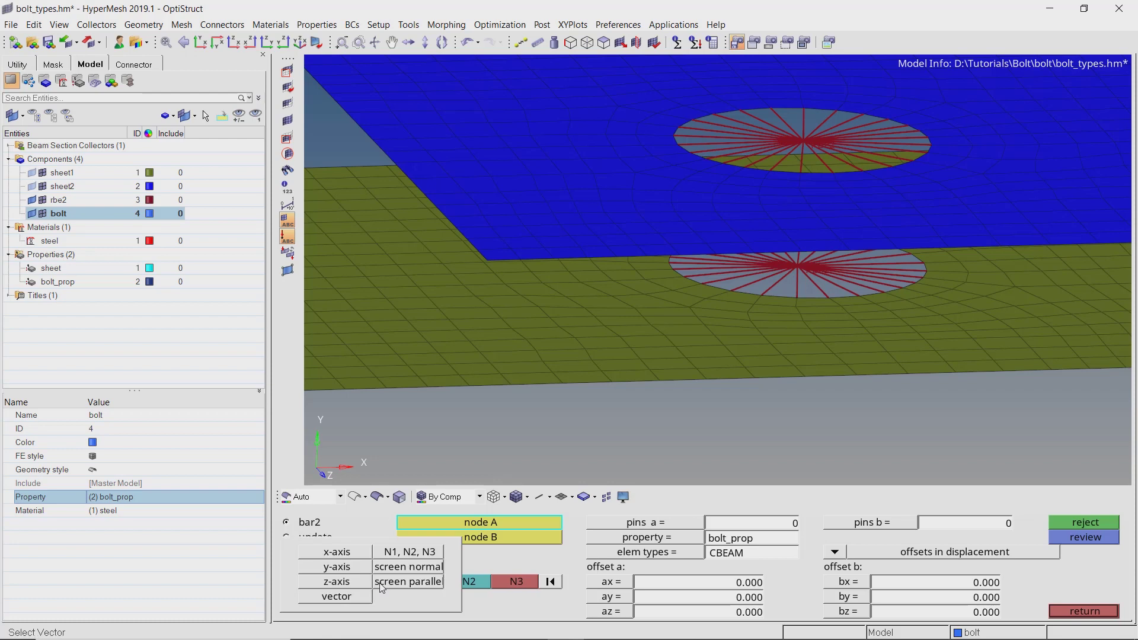
{"action": "left_click", "coordinate": [353, 553]}
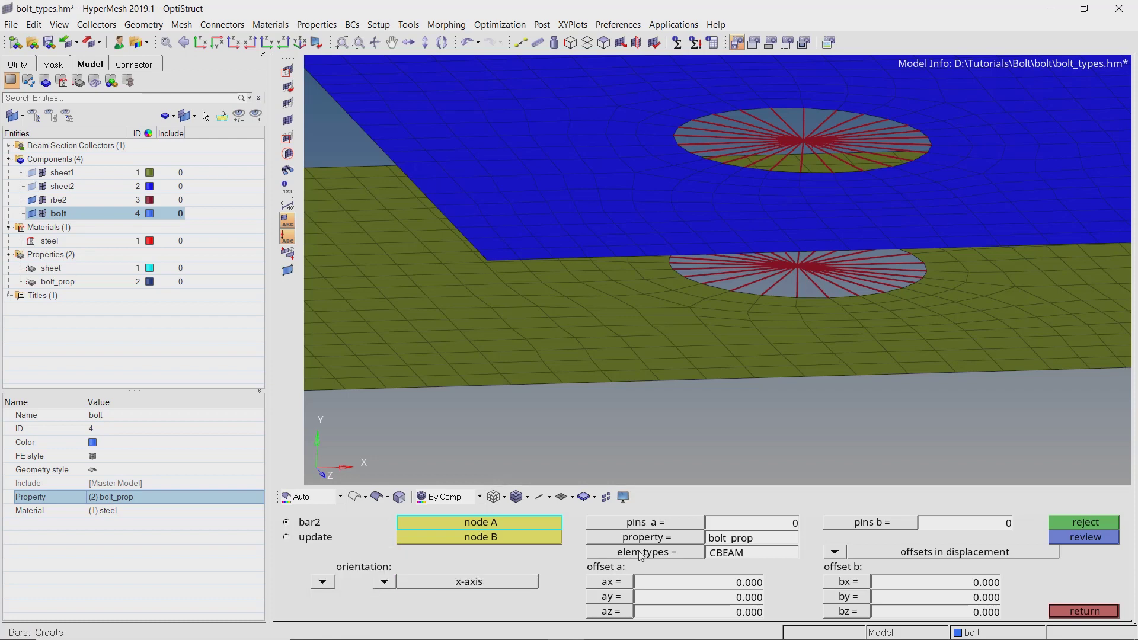
{"action": "left_click", "coordinate": [687, 560]}
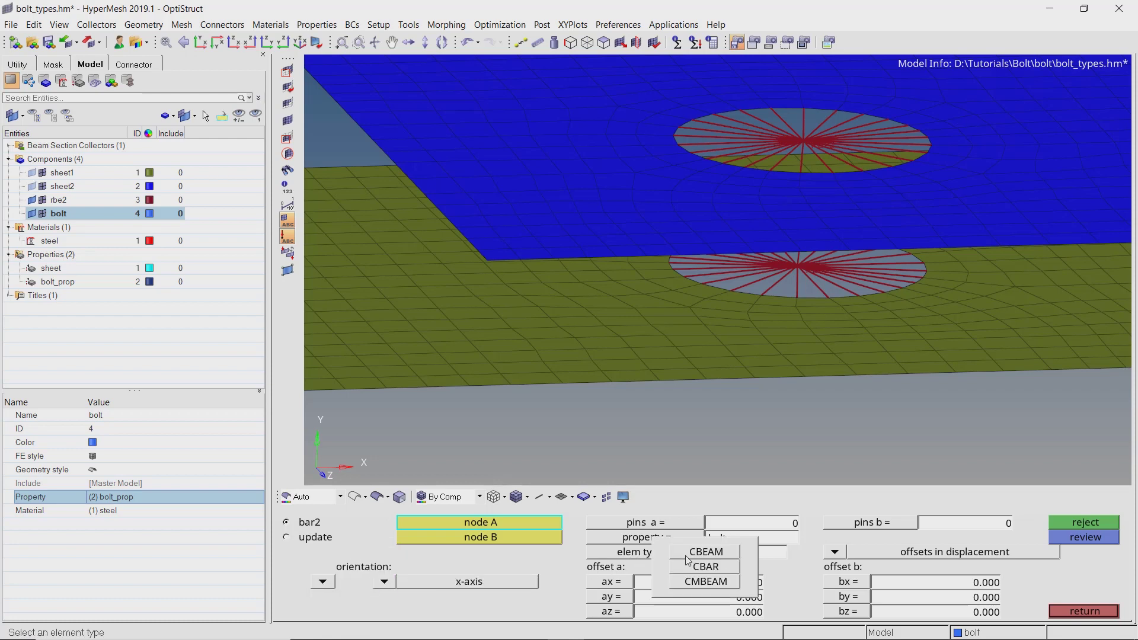
{"action": "left_click", "coordinate": [710, 553]}
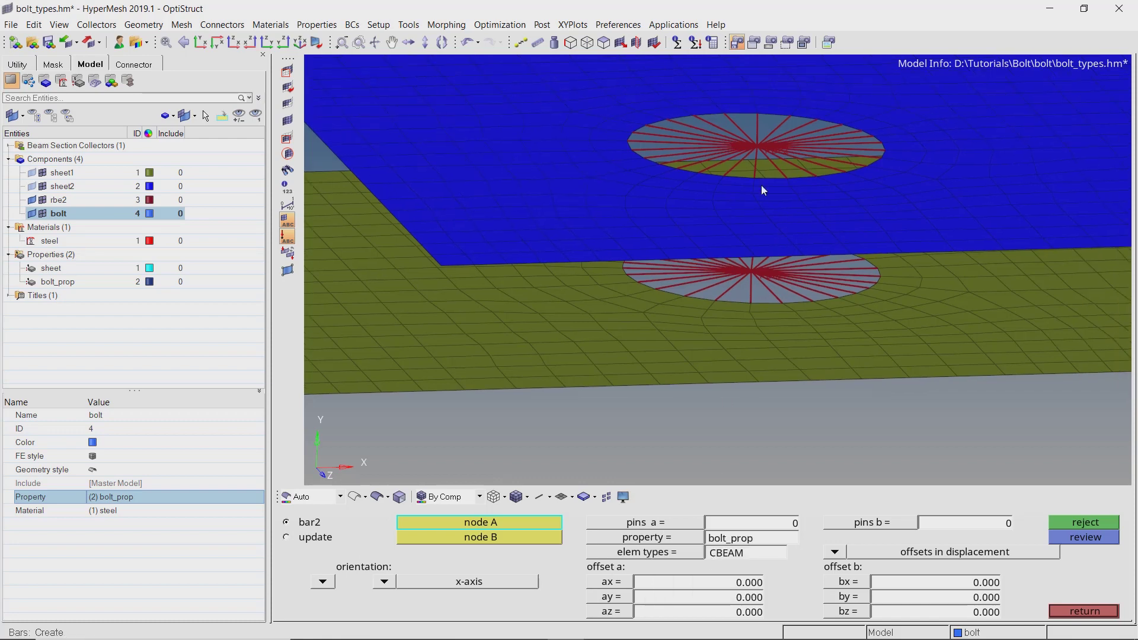
Step: Create the CBEAM bolt between the centre nodes of the upper and lower RBE2 spiders and switch the 1D elements to 3D display
{"action": "scroll", "coordinate": [766, 145], "scroll_direction": "up", "scroll_amount": 2}
{"action": "left_click", "coordinate": [761, 144]}
{"action": "scroll", "coordinate": [770, 178], "scroll_direction": "down", "scroll_amount": 3}
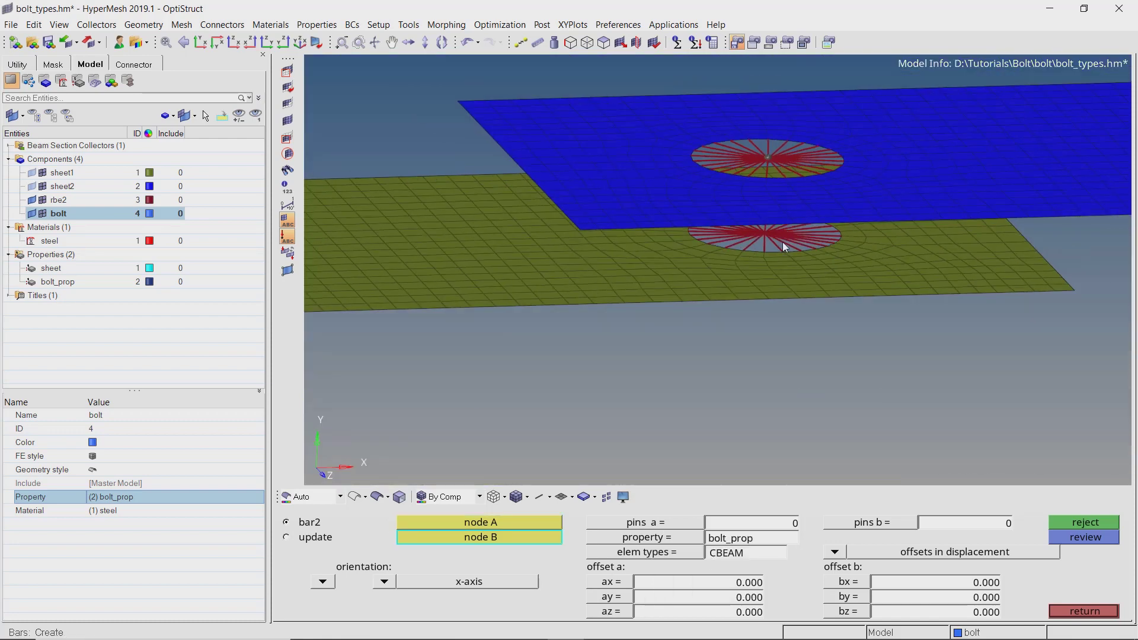
{"action": "scroll", "coordinate": [770, 231], "scroll_direction": "up", "scroll_amount": 3}
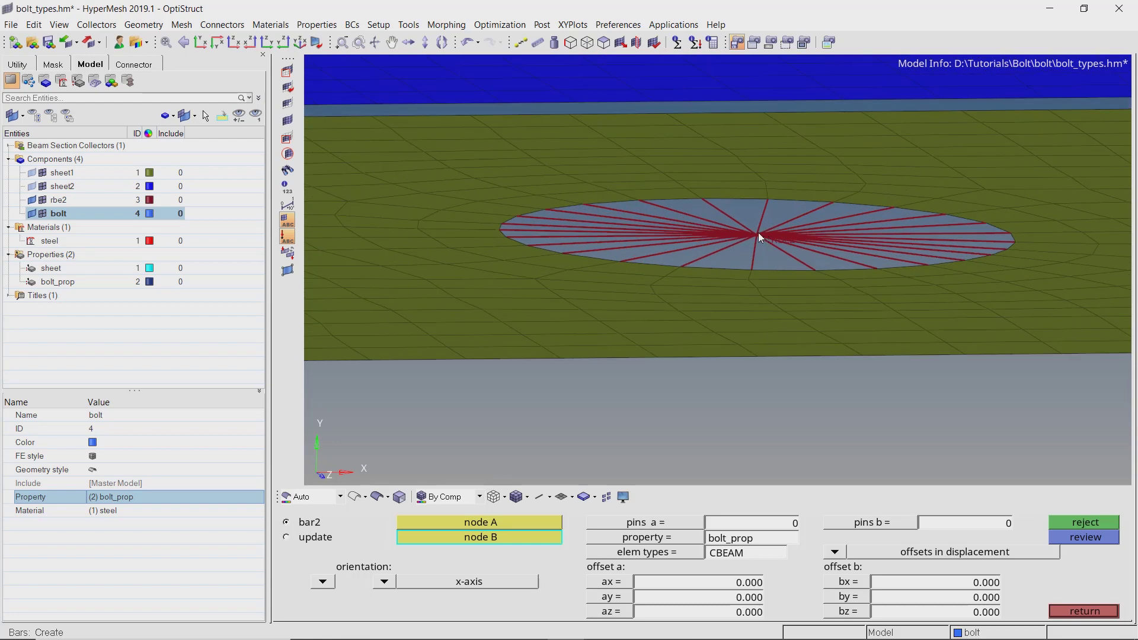
{"action": "left_click", "coordinate": [757, 232]}
{"action": "scroll", "coordinate": [753, 244], "scroll_direction": "down", "scroll_amount": 3}
{"action": "left_click_drag", "start_coordinate": [753, 244], "coordinate": [776, 227], "text": "ctrl"}
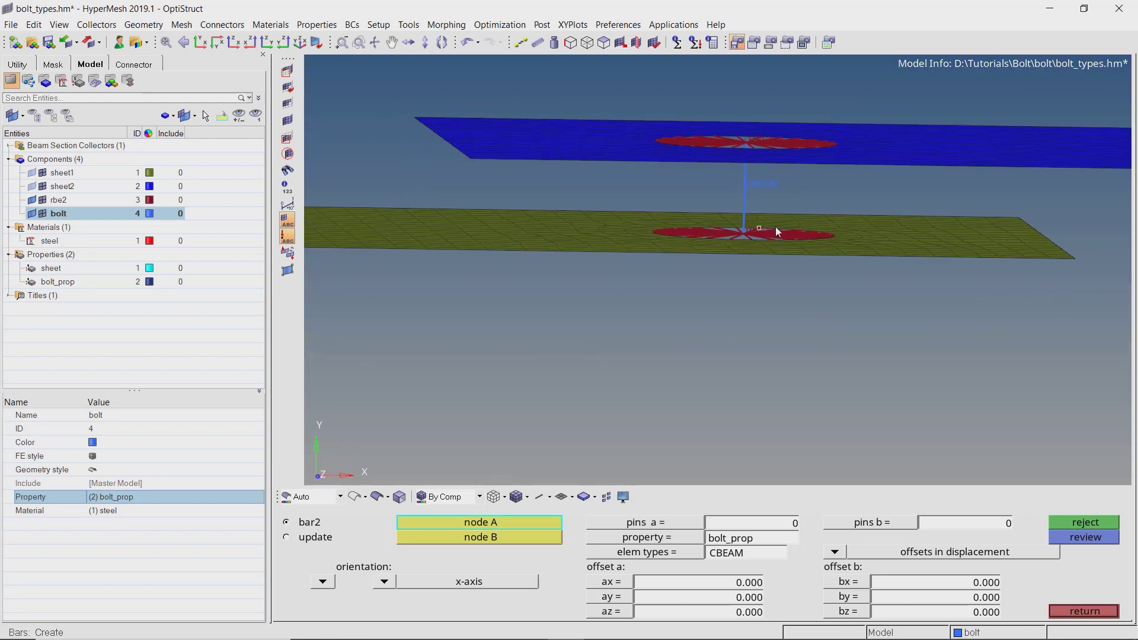
{"action": "key", "text": "Escape"}
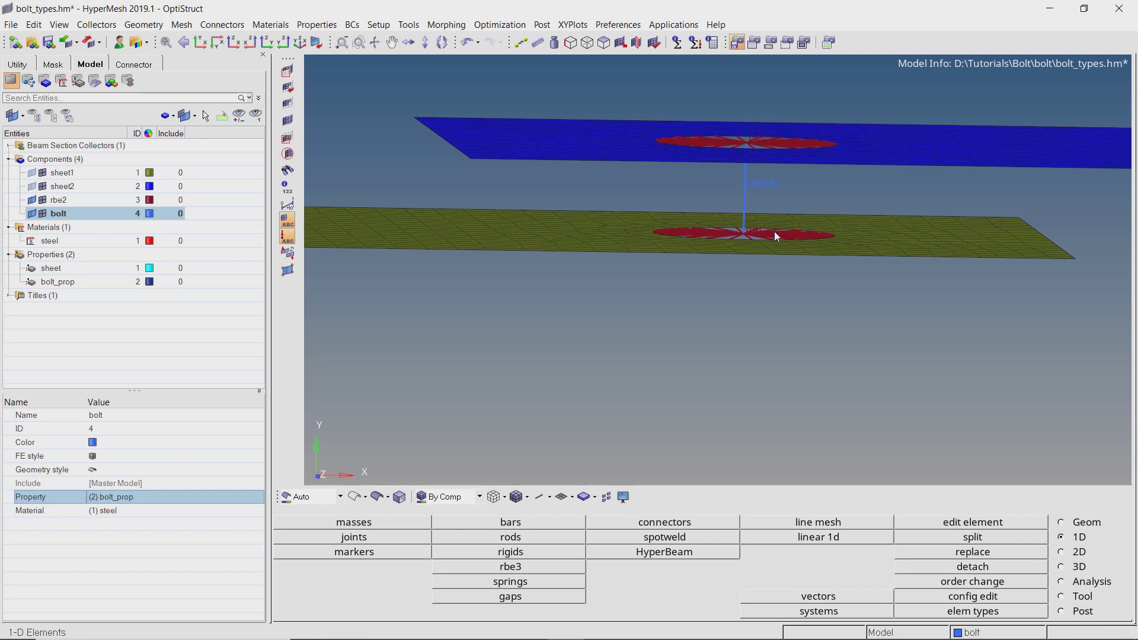
{"action": "left_click", "coordinate": [552, 500]}
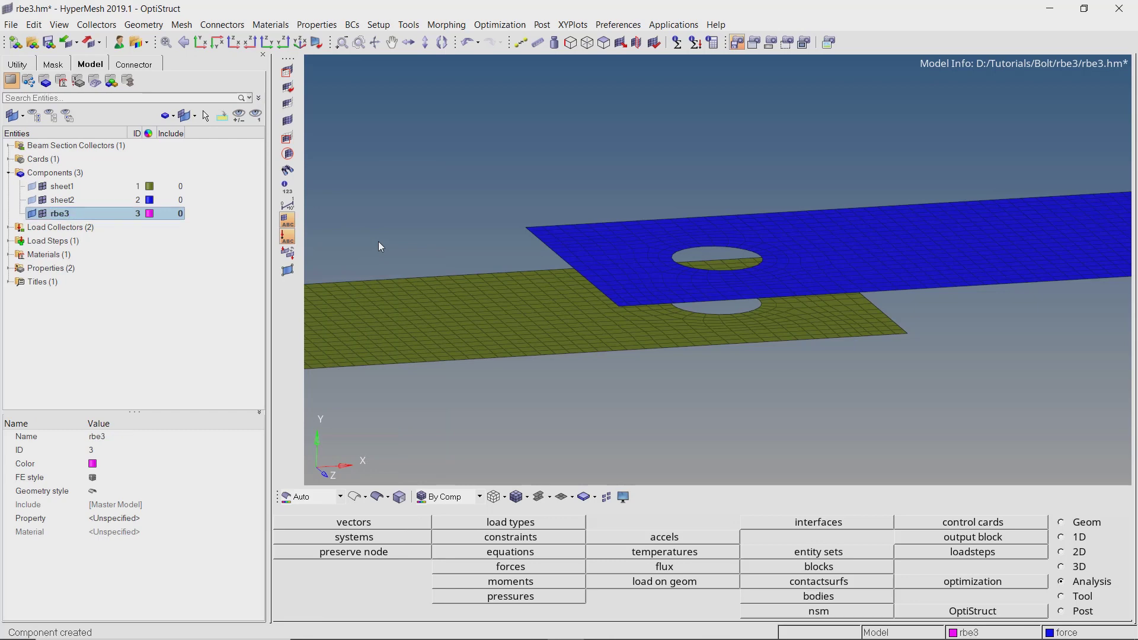
Step: Create an RBE3 element on the edge nodes of the hole in sheet2, with a calculated dependent node
{"action": "left_click", "coordinate": [1060, 537]}
{"action": "left_click", "coordinate": [552, 575]}
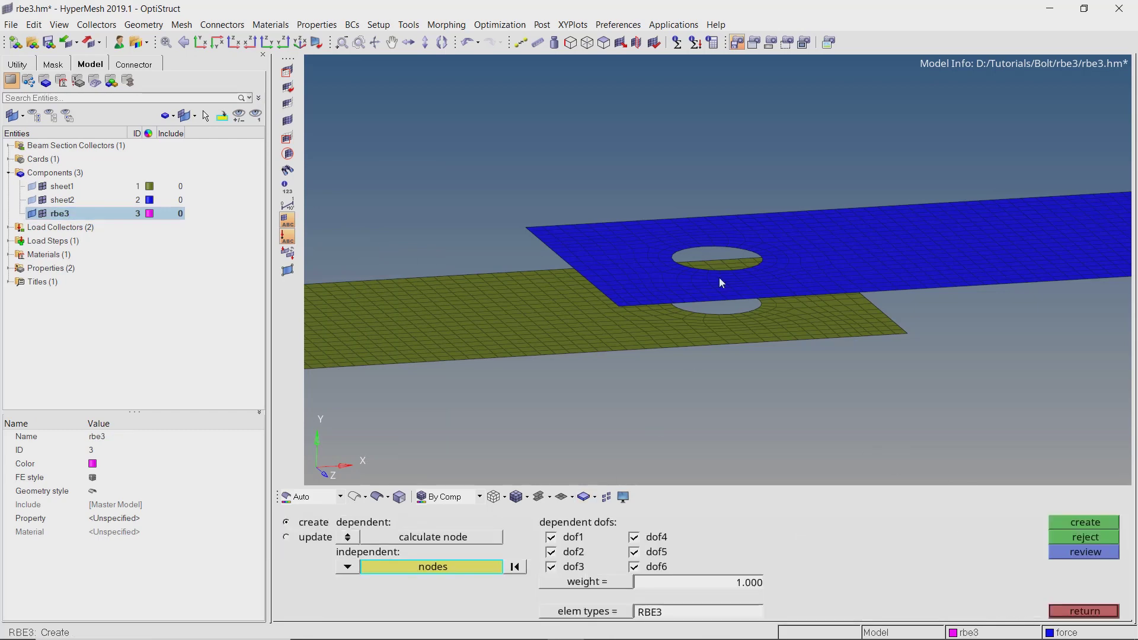
{"action": "scroll", "coordinate": [714, 249], "scroll_direction": "up", "scroll_amount": 5}
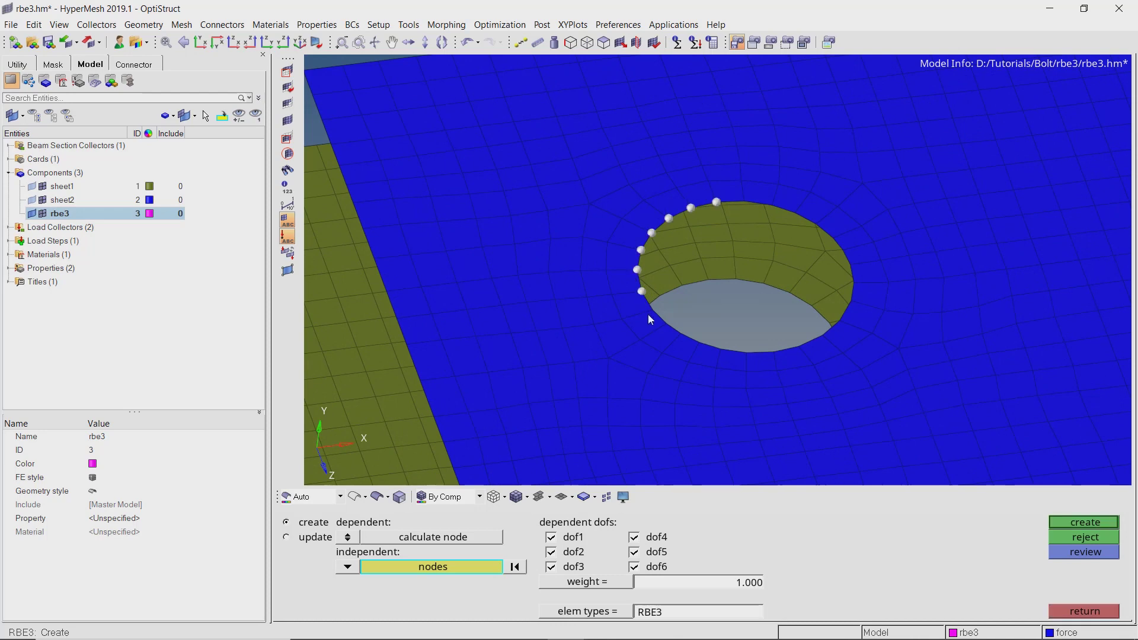
{"action": "left_click", "coordinate": [774, 352]}
{"action": "left_click", "coordinate": [798, 345]}
{"action": "left_click", "coordinate": [843, 353]}
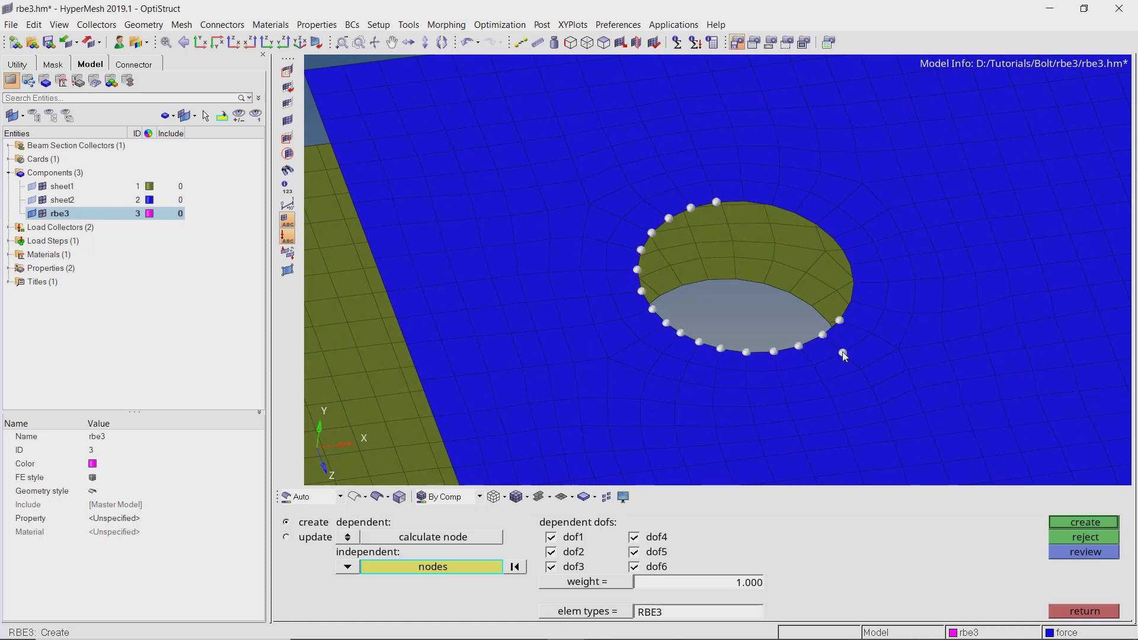
{"action": "middle_click", "coordinate": [741, 251]}
Step: Create an RBE3 element on the edge nodes of the hole in sheet1, with a calculated dependent node
{"action": "scroll", "coordinate": [770, 354], "scroll_direction": "down", "scroll_amount": 5}
{"action": "left_click_drag", "start_coordinate": [771, 353], "coordinate": [852, 397], "text": "ctrl"}
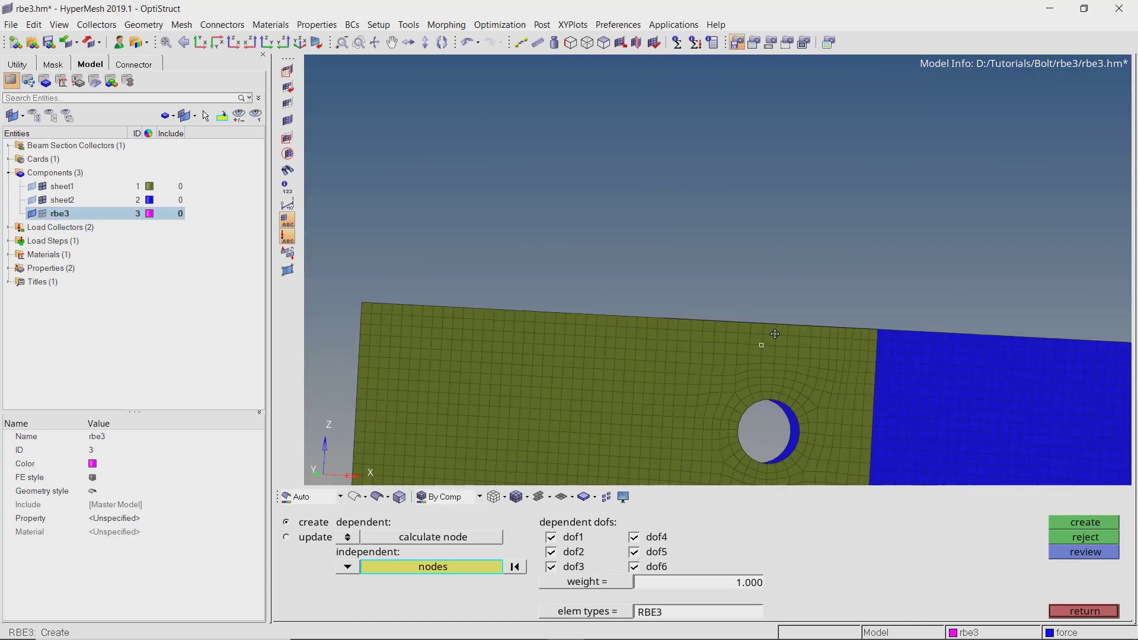
{"action": "scroll", "coordinate": [782, 403], "scroll_direction": "up", "scroll_amount": 4}
{"action": "left_click", "coordinate": [699, 140]}
{"action": "left_click", "coordinate": [653, 144]}
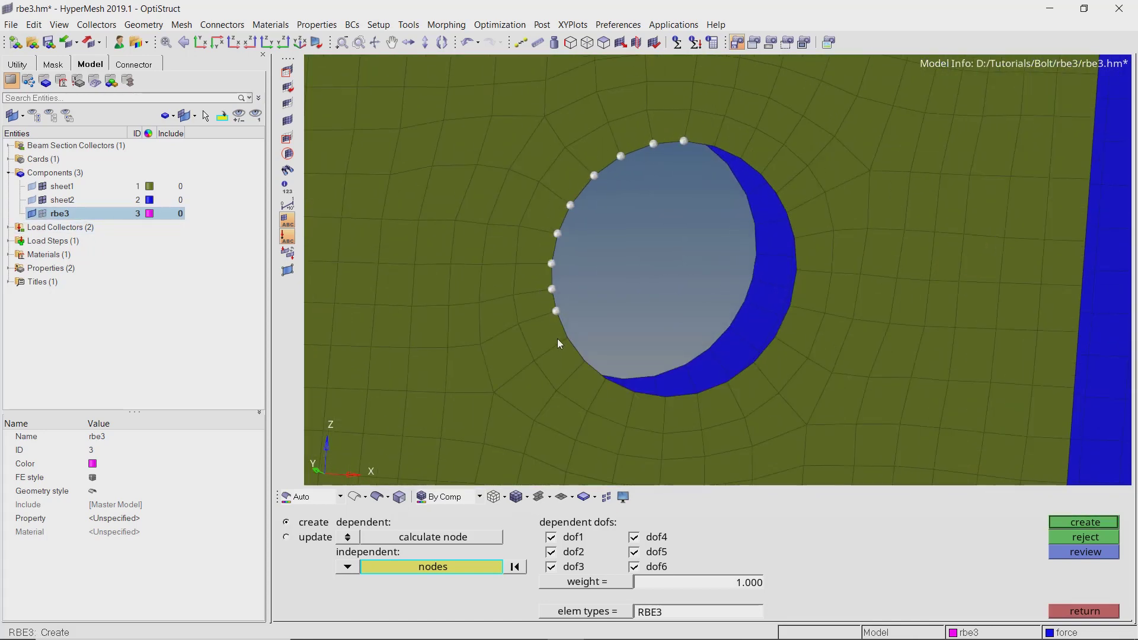
{"action": "left_click", "coordinate": [633, 408]}
{"action": "middle_click", "coordinate": [698, 237]}
{"action": "scroll", "coordinate": [698, 237], "scroll_direction": "down", "scroll_amount": 4}
{"action": "left_click_drag", "start_coordinate": [698, 237], "coordinate": [729, 297], "text": "ctrl"}
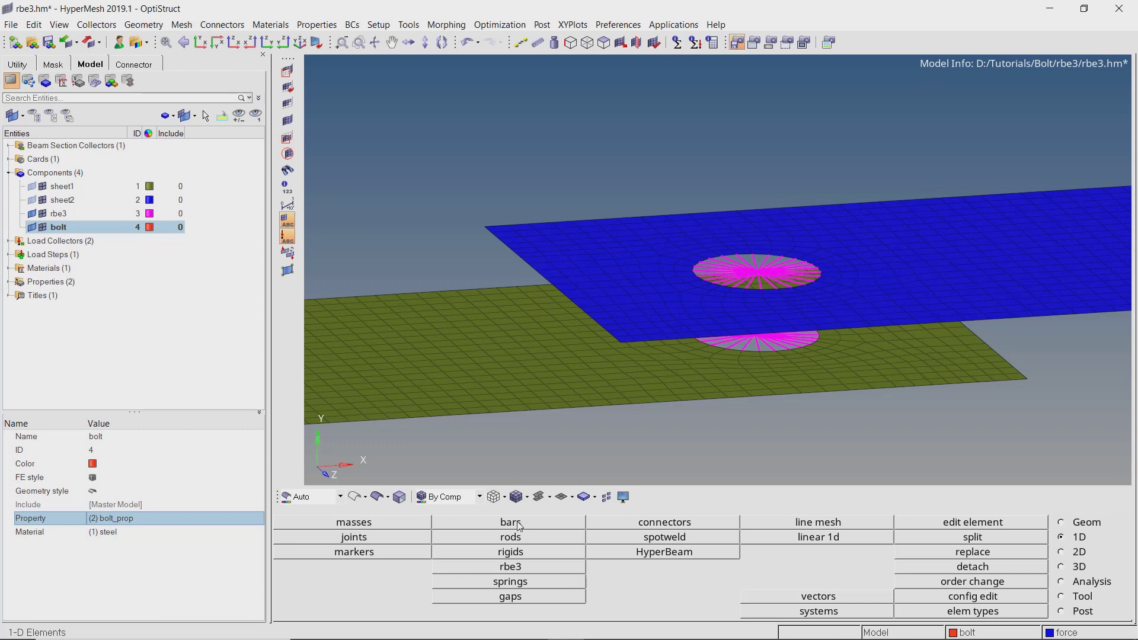
Step: Configure a new bar2 element with the bolt_prop property and x-axis orientation
{"action": "left_click", "coordinate": [511, 522]}
{"action": "left_click", "coordinate": [617, 540]}
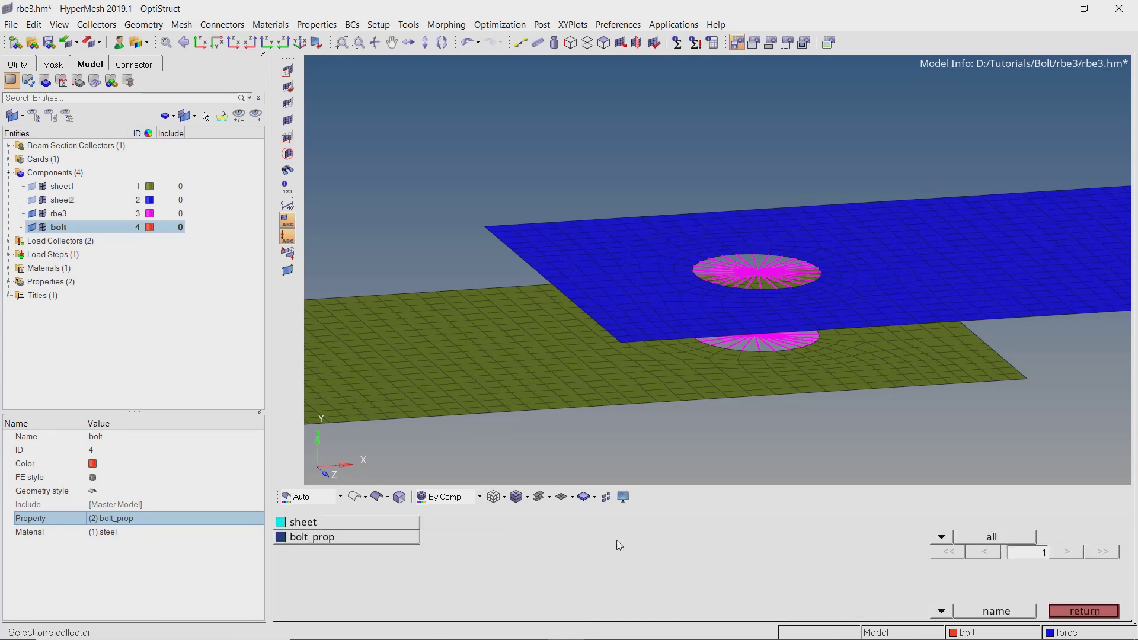
{"action": "left_click", "coordinate": [359, 537]}
{"action": "left_click", "coordinate": [385, 583]}
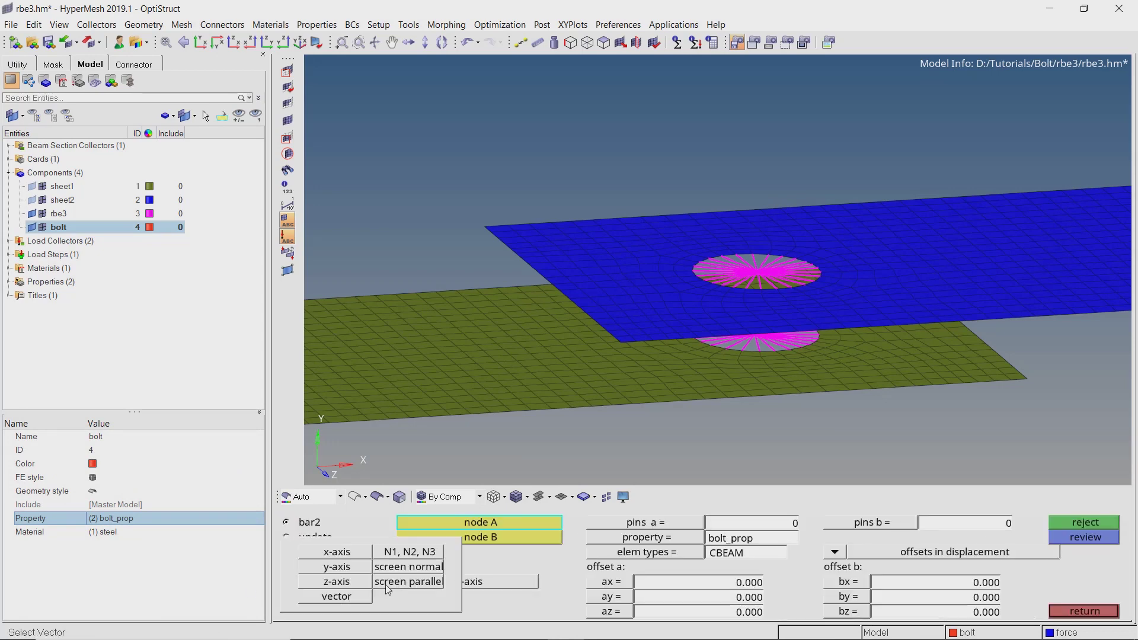
{"action": "left_click", "coordinate": [336, 552]}
Step: Create the CBEAM bolt between the centre nodes of the two RBE3 spiders and toggle the 1D element display
{"action": "scroll", "coordinate": [713, 260], "scroll_direction": "up", "scroll_amount": 3}
{"action": "left_click", "coordinate": [709, 256]}
{"action": "scroll", "coordinate": [717, 268], "scroll_direction": "down", "scroll_amount": 5}
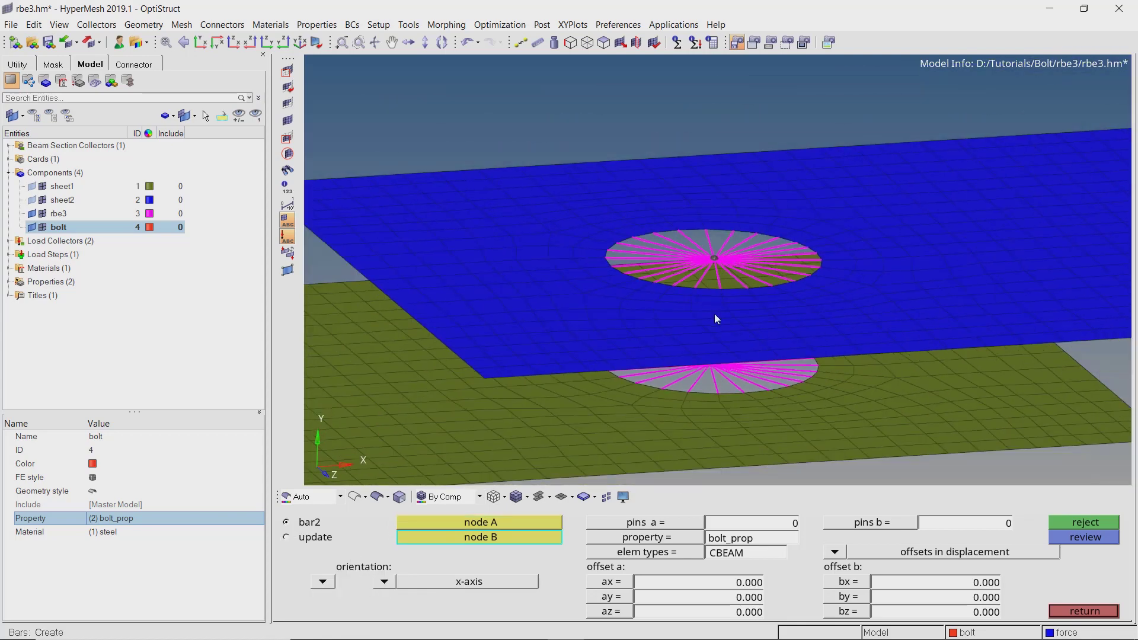
{"action": "scroll", "coordinate": [695, 368], "scroll_direction": "up", "scroll_amount": 2}
{"action": "left_click", "coordinate": [696, 369]}
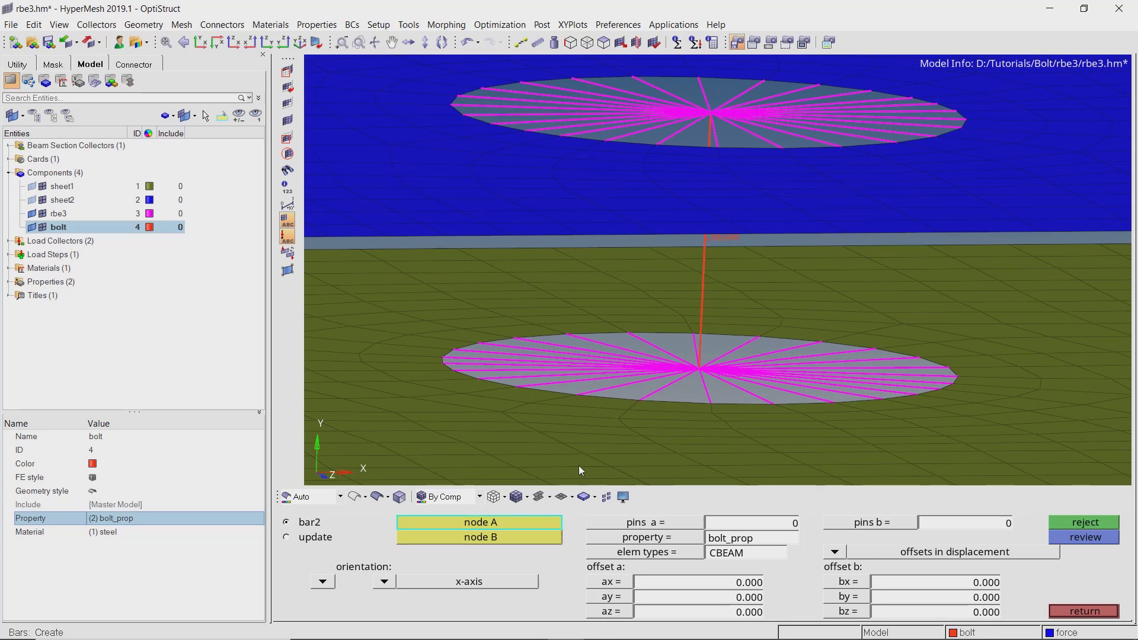
{"action": "left_click", "coordinate": [541, 498]}
{"action": "scroll", "coordinate": [679, 287], "scroll_direction": "down", "scroll_amount": 6}
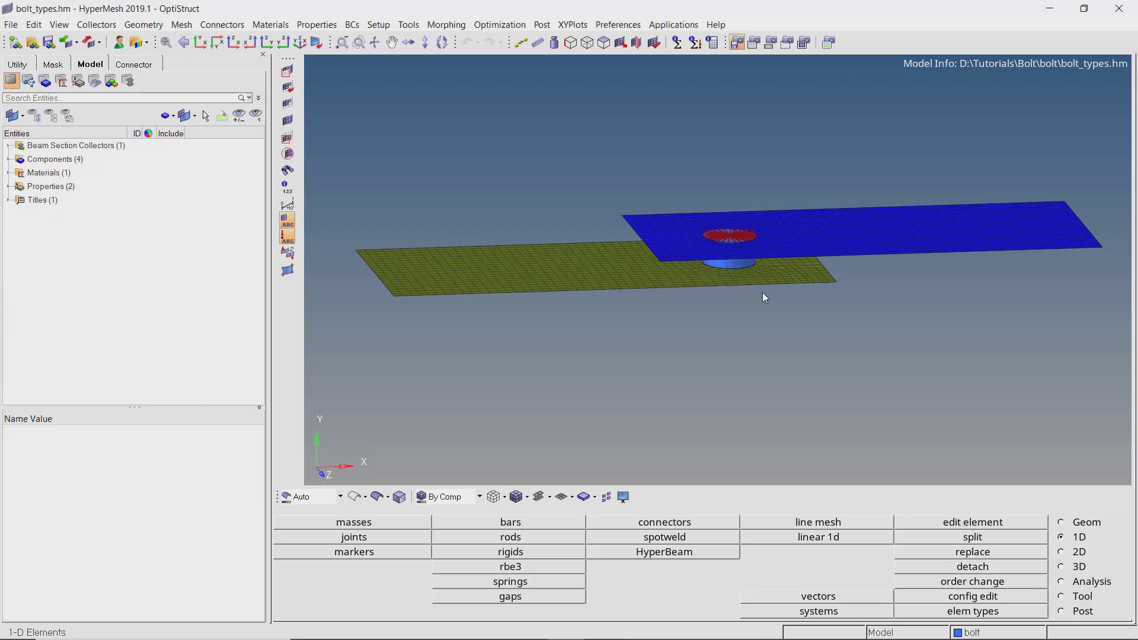
Step: Create a load collector named spc
{"action": "right_click", "coordinate": [216, 185]}
{"action": "mouse_move", "coordinate": [248, 189]}
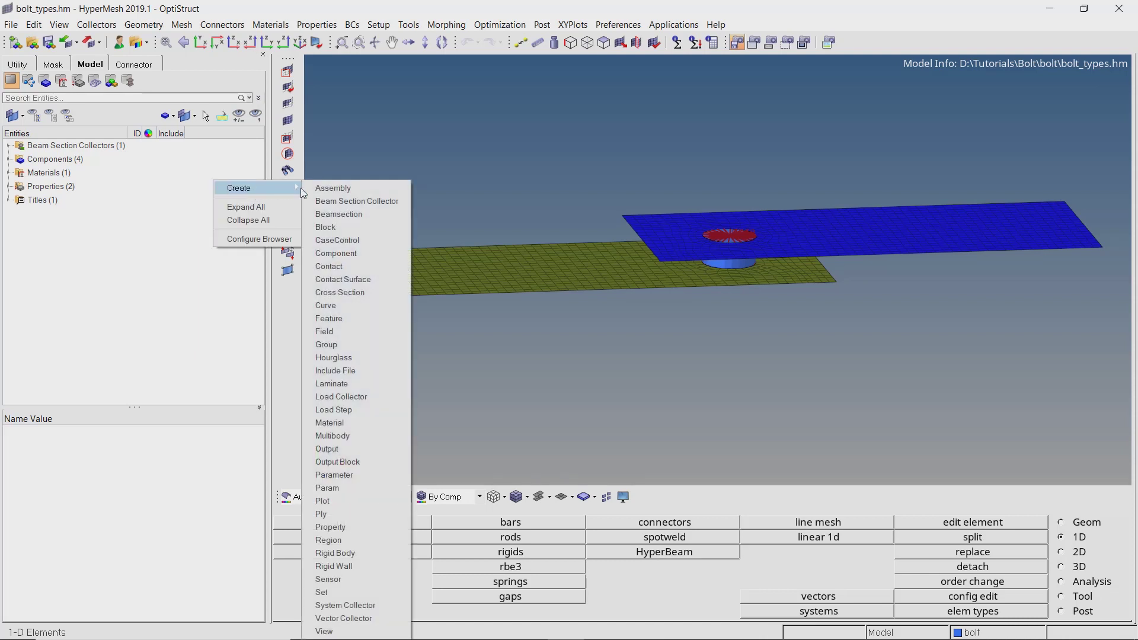
{"action": "left_click", "coordinate": [358, 396]}
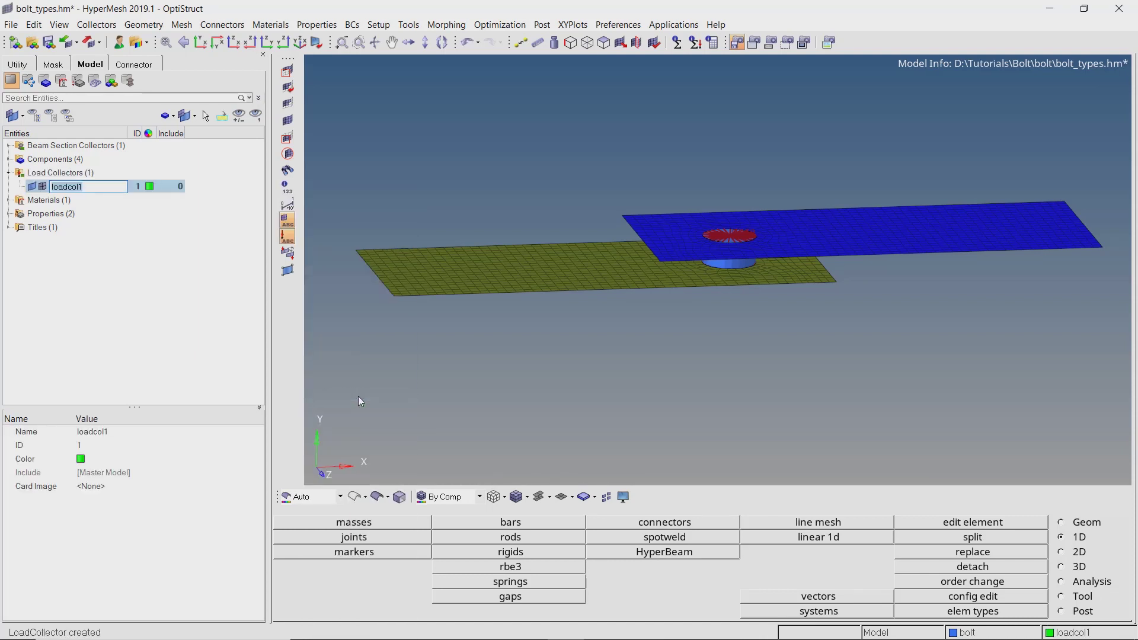
{"action": "type", "text": "spc"}
{"action": "key", "text": "Return"}
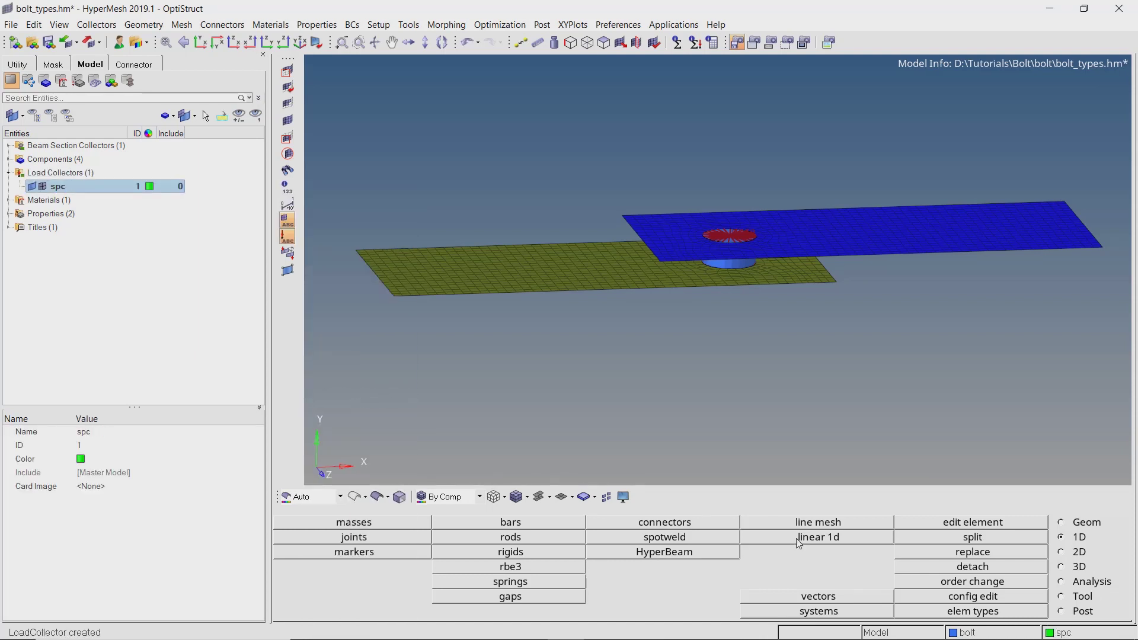
Step: Create SPC constraints on dof1 to dof6 at all nodes along the free short edge of the lower sheet
{"action": "left_click", "coordinate": [1091, 582]}
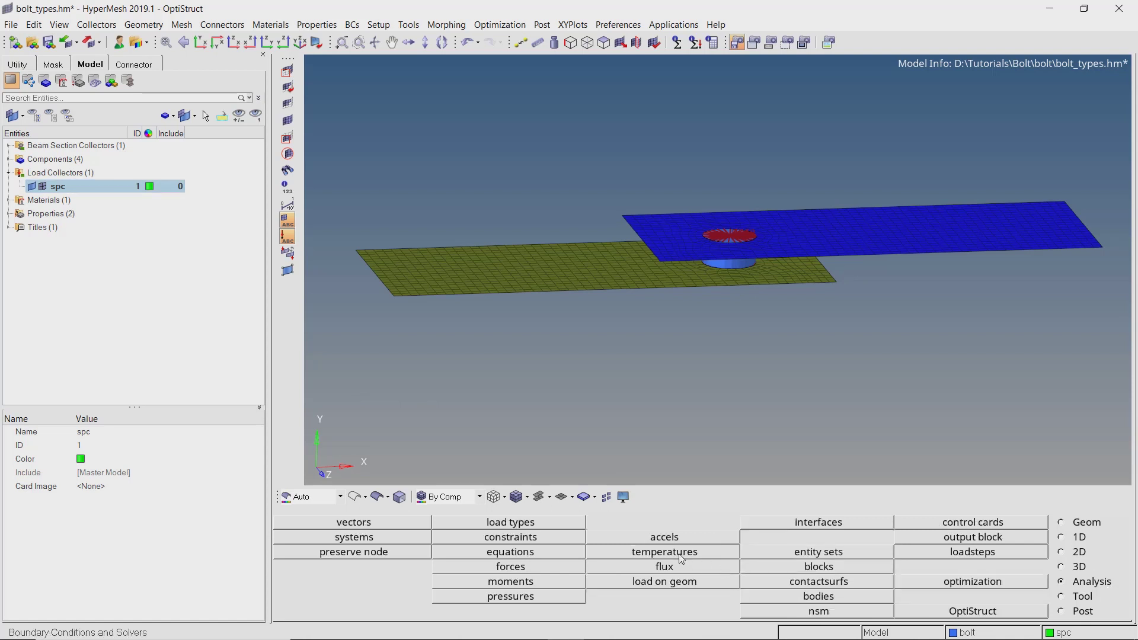
{"action": "left_click", "coordinate": [571, 541]}
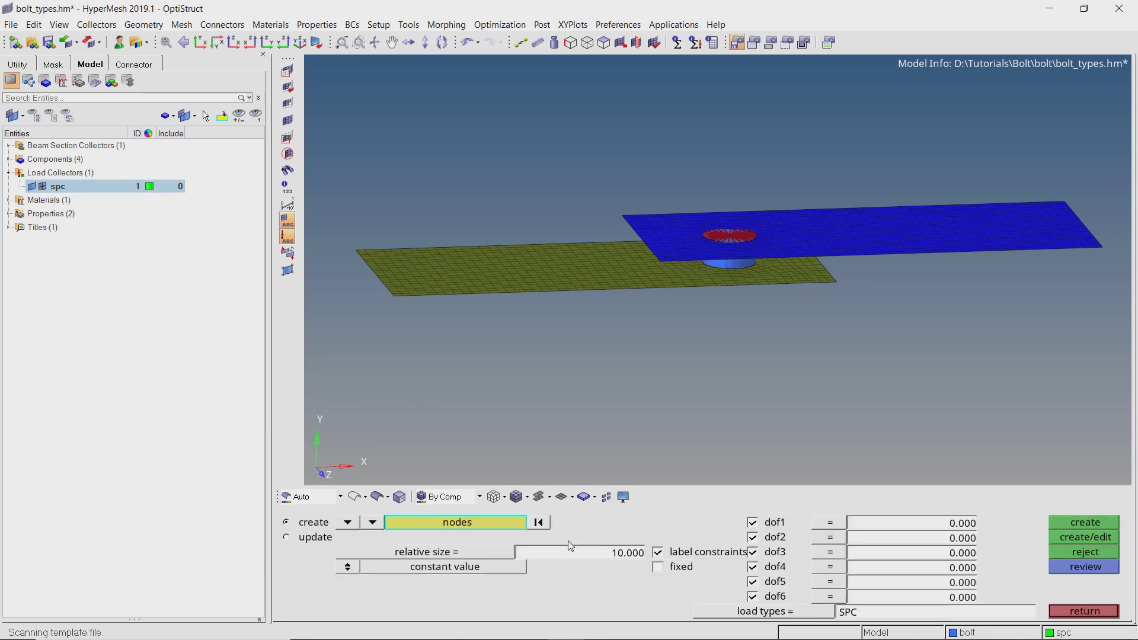
{"action": "left_click", "coordinate": [501, 527]}
{"action": "scroll", "coordinate": [533, 292], "scroll_direction": "up", "scroll_amount": 5}
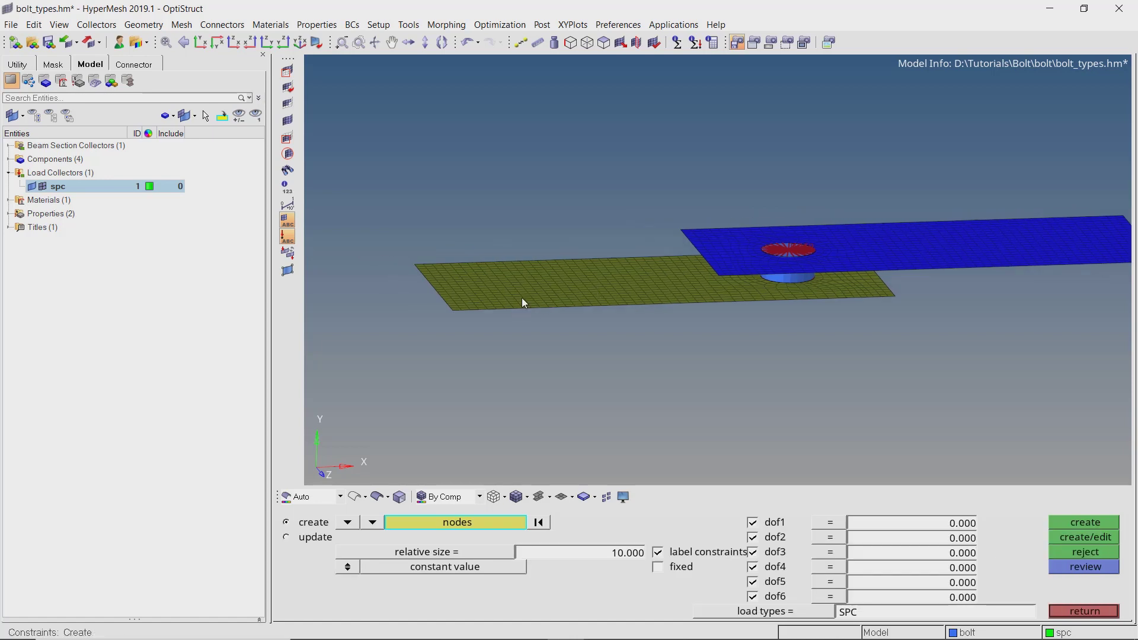
{"action": "left_click", "coordinate": [469, 412]}
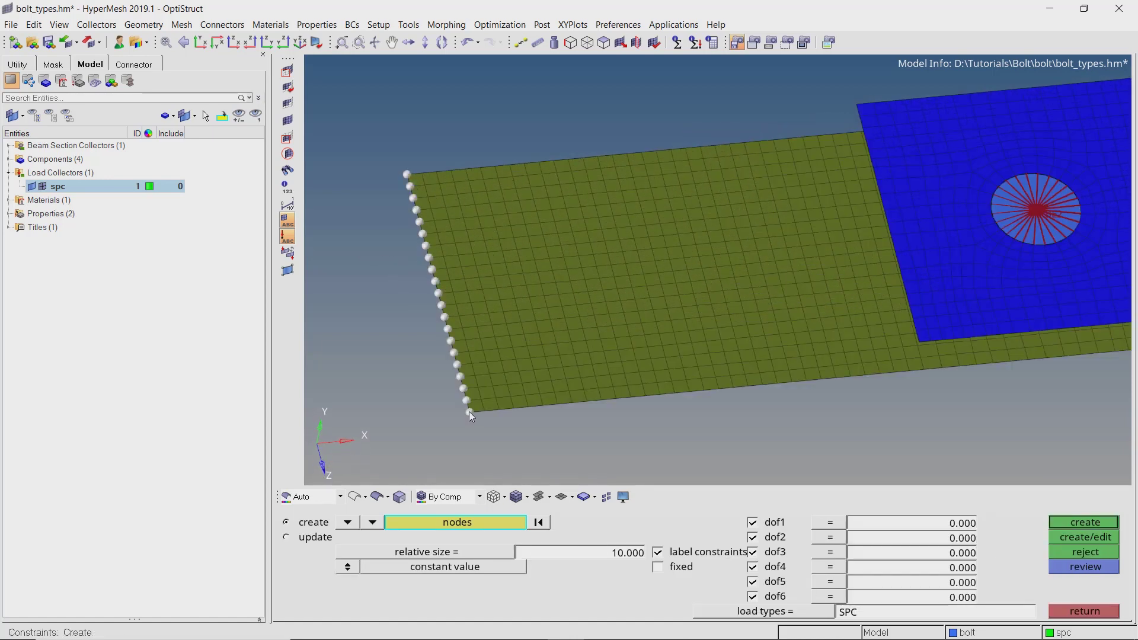
{"action": "left_click", "coordinate": [1084, 522]}
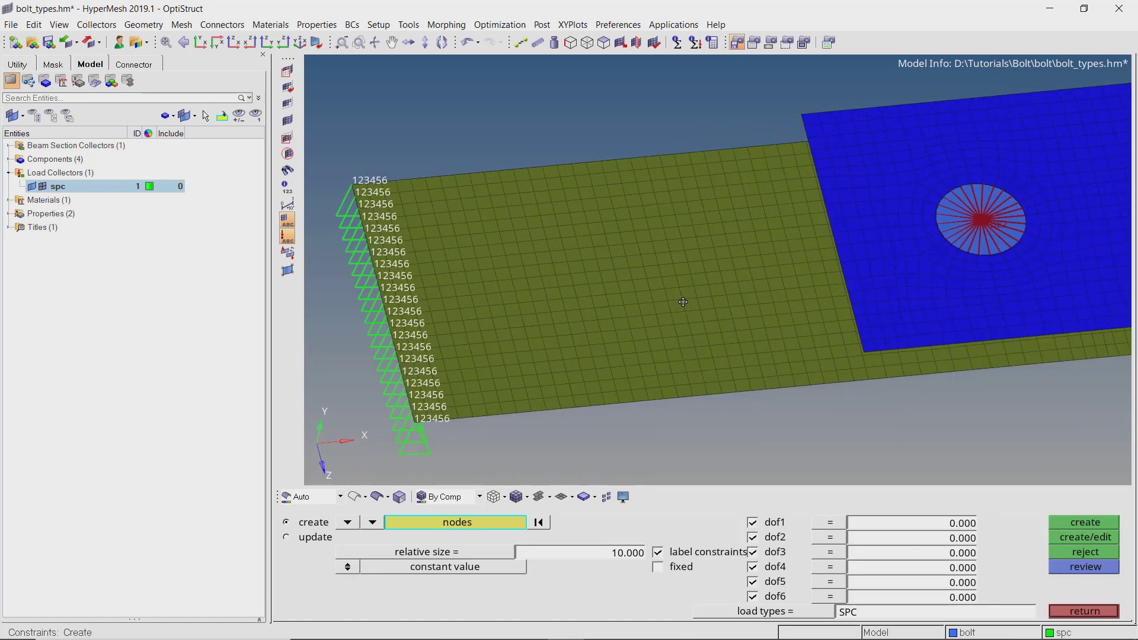
{"action": "scroll", "coordinate": [838, 300], "scroll_direction": "down", "scroll_amount": 5}
{"action": "left_click", "coordinate": [1084, 611]}
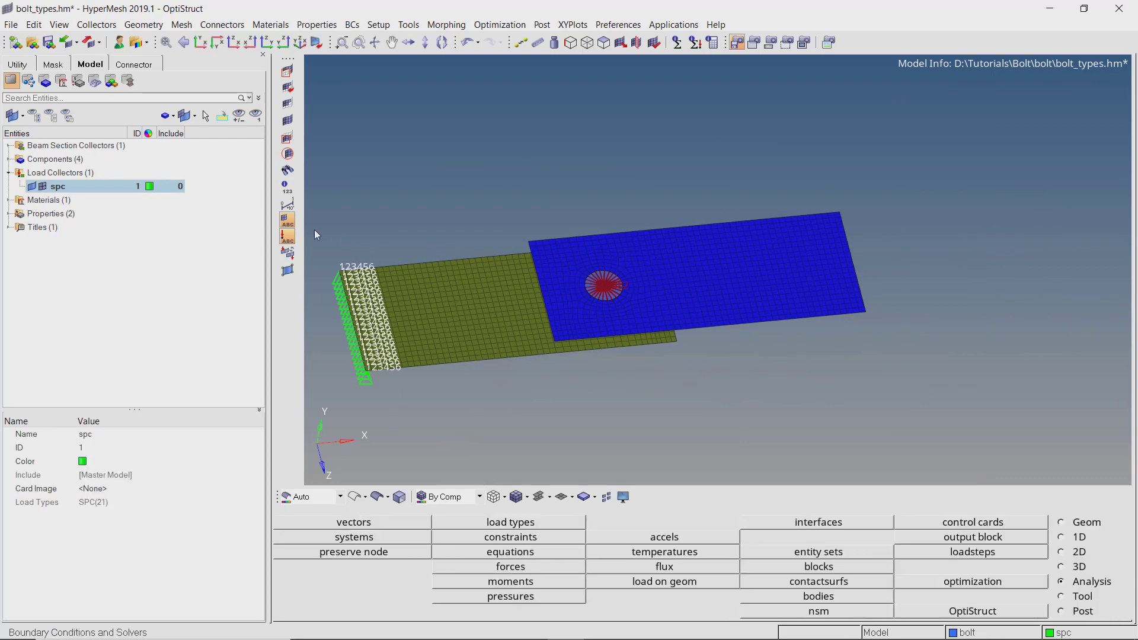
Step: Create a load collector named force
{"action": "right_click", "coordinate": [229, 200]}
{"action": "mouse_move", "coordinate": [300, 208]}
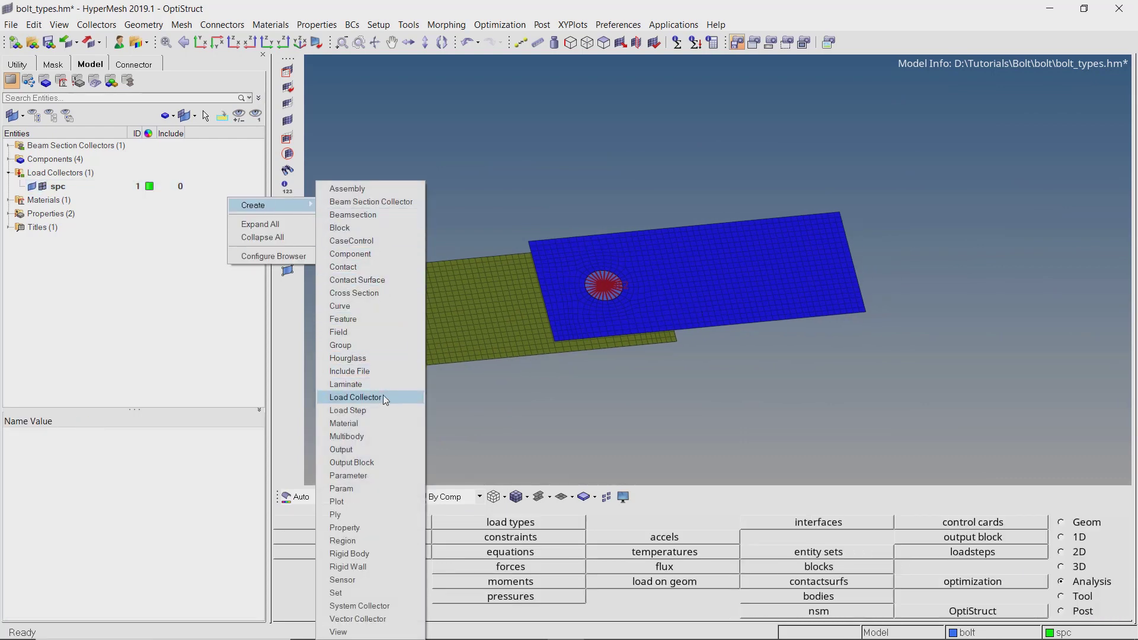
{"action": "left_click", "coordinate": [356, 397]}
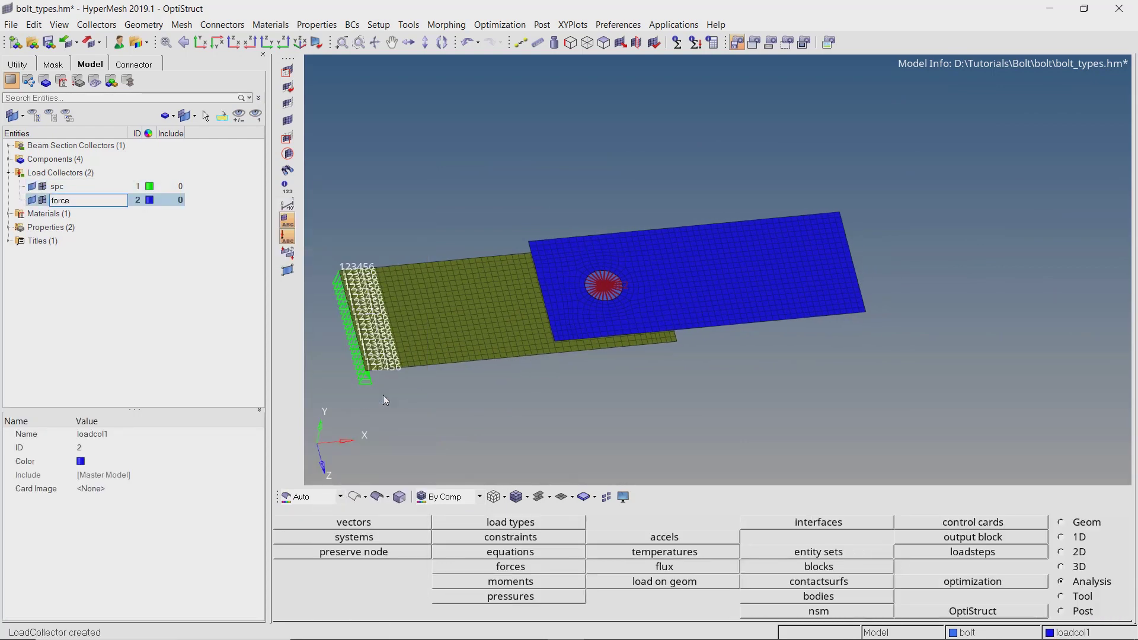
{"action": "key", "text": "Return"}
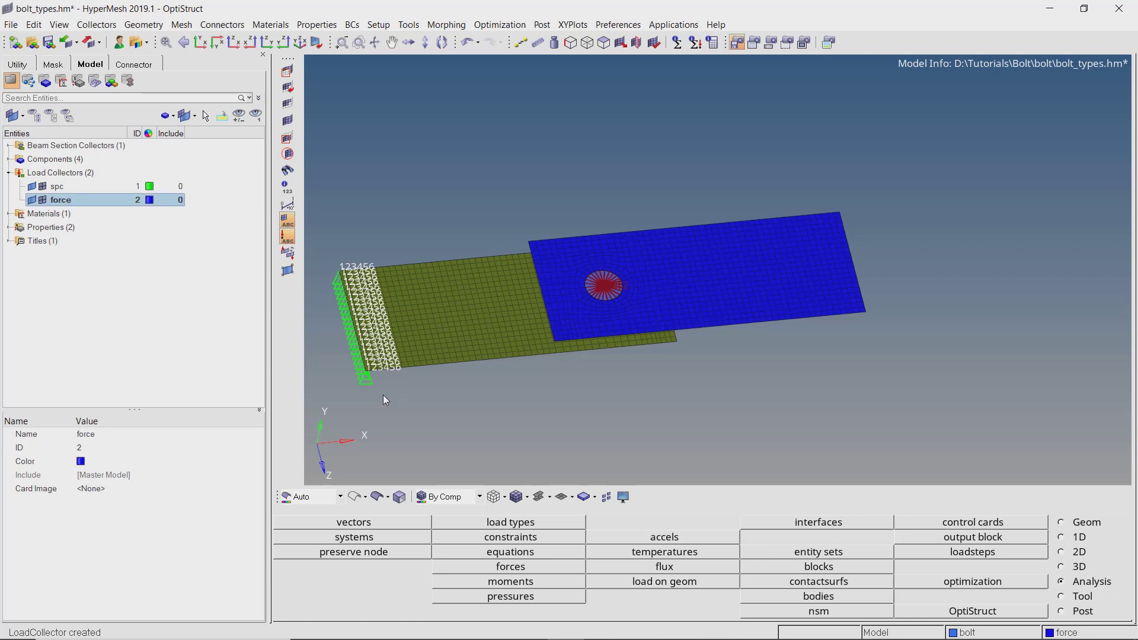
Step: Create forces of magnitude 1 along the y-axis at all nodes on the free short edge of the upper sheet
{"action": "left_click", "coordinate": [570, 568]}
{"action": "left_click", "coordinate": [513, 524]}
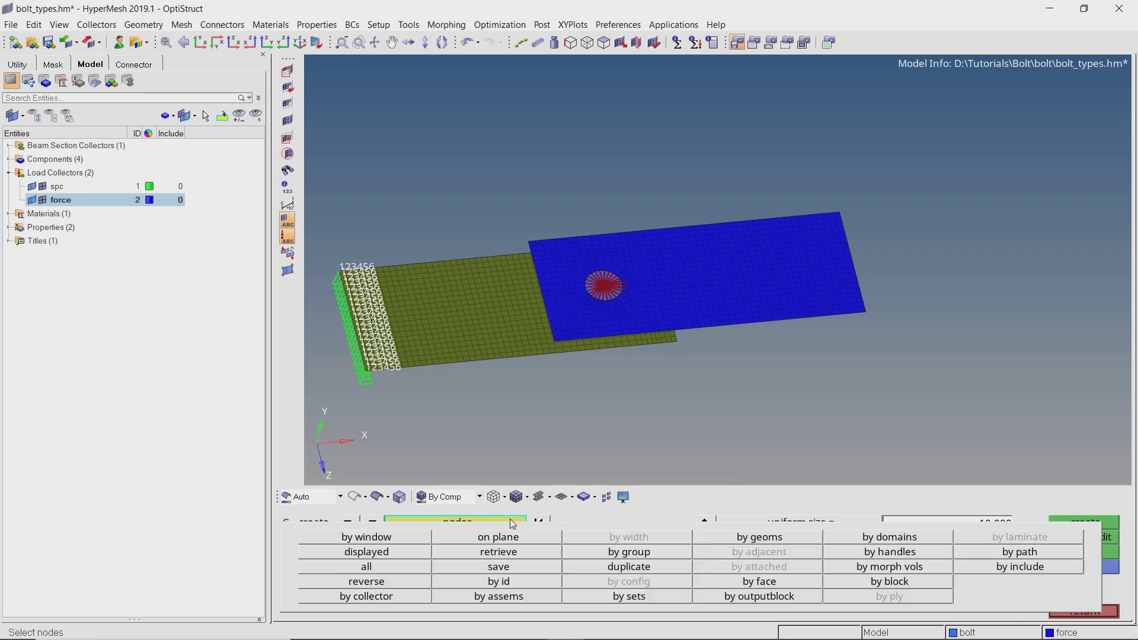
{"action": "scroll", "coordinate": [812, 215], "scroll_direction": "up", "scroll_amount": 3}
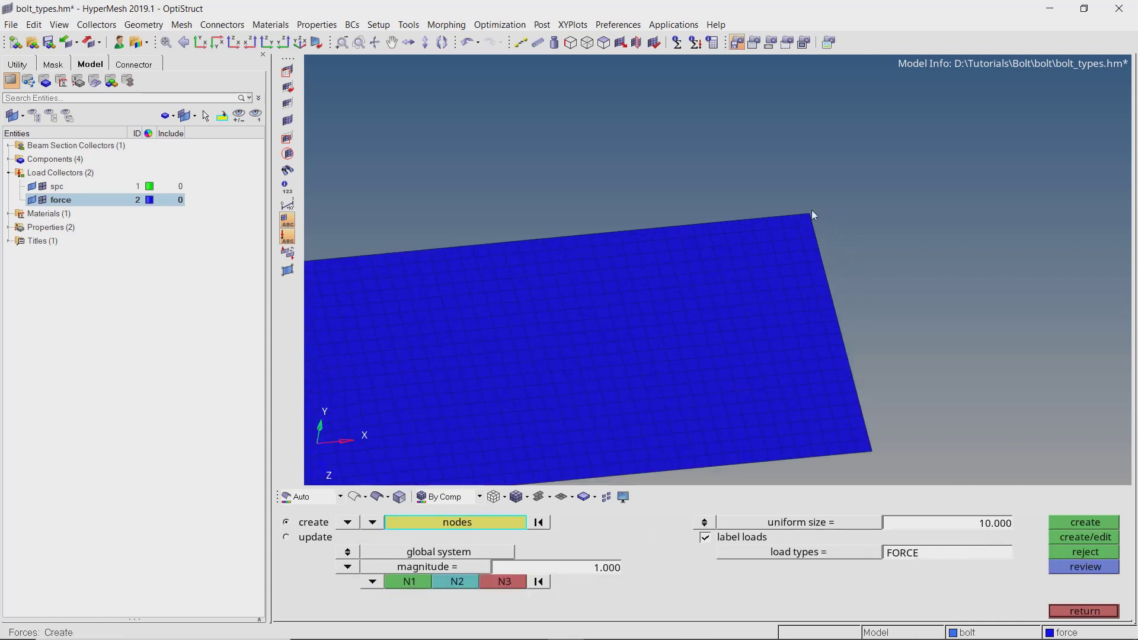
{"action": "left_click", "coordinate": [869, 450]}
{"action": "scroll", "coordinate": [875, 424], "scroll_direction": "down", "scroll_amount": 3}
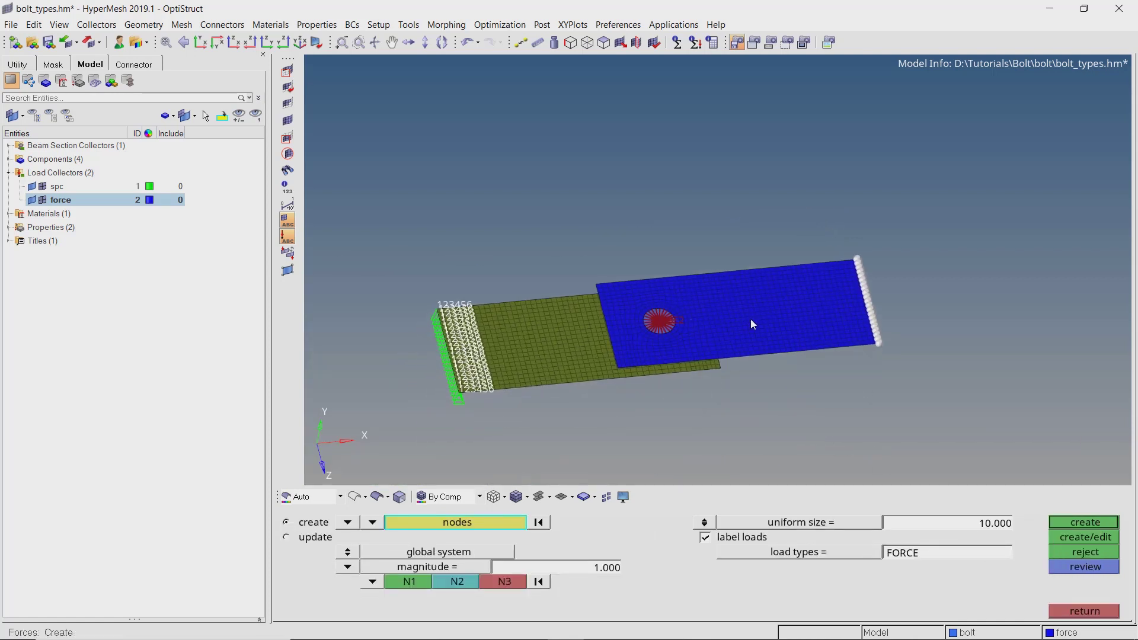
{"action": "left_click", "coordinate": [366, 586]}
{"action": "left_click", "coordinate": [374, 569]}
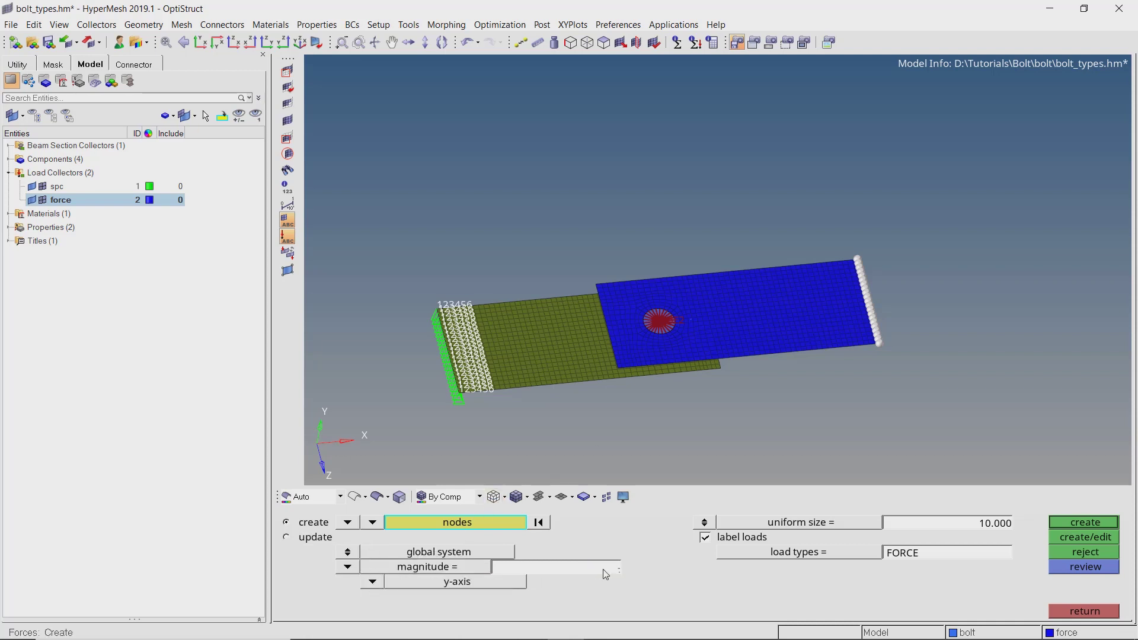
{"action": "left_click", "coordinate": [1067, 525]}
{"action": "mouse_move", "coordinate": [681, 332]}
{"action": "left_mouse_down", "text": "ctrl"}
{"action": "mouse_move", "coordinate": [683, 288]}
{"action": "mouse_move", "coordinate": [681, 316]}
{"action": "mouse_move", "coordinate": [714, 313]}
{"action": "left_mouse_up", "text": "ctrl"}
{"action": "key", "text": "Escape"}
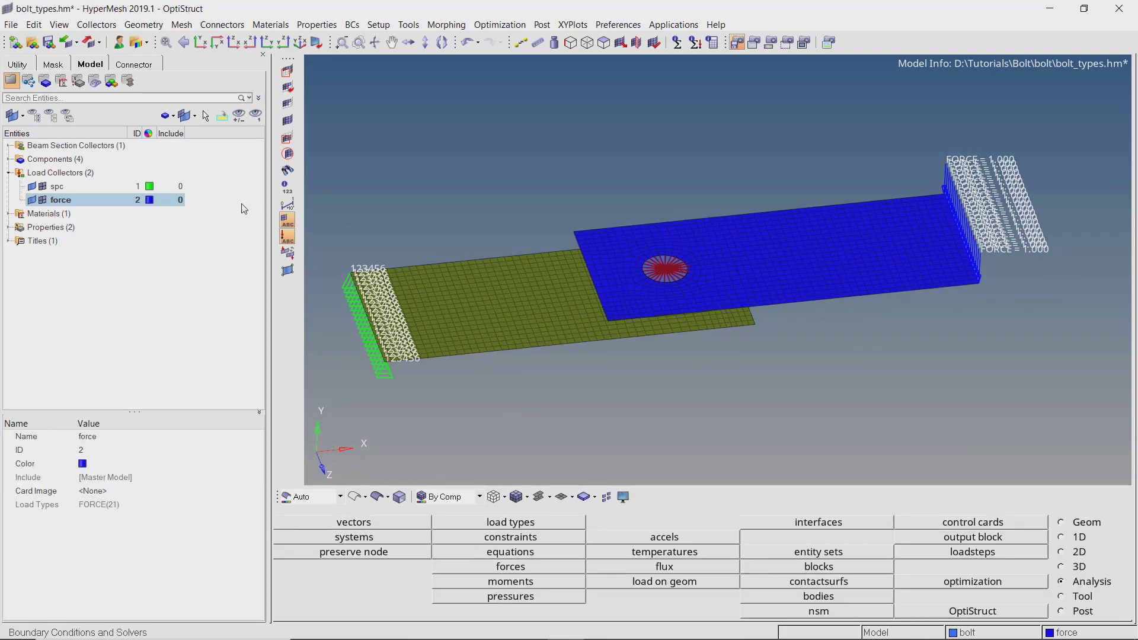
Step: Create a load step named analysis and set its analysis type to Linear Static
{"action": "right_click", "coordinate": [243, 205]}
{"action": "mouse_move", "coordinate": [284, 211]}
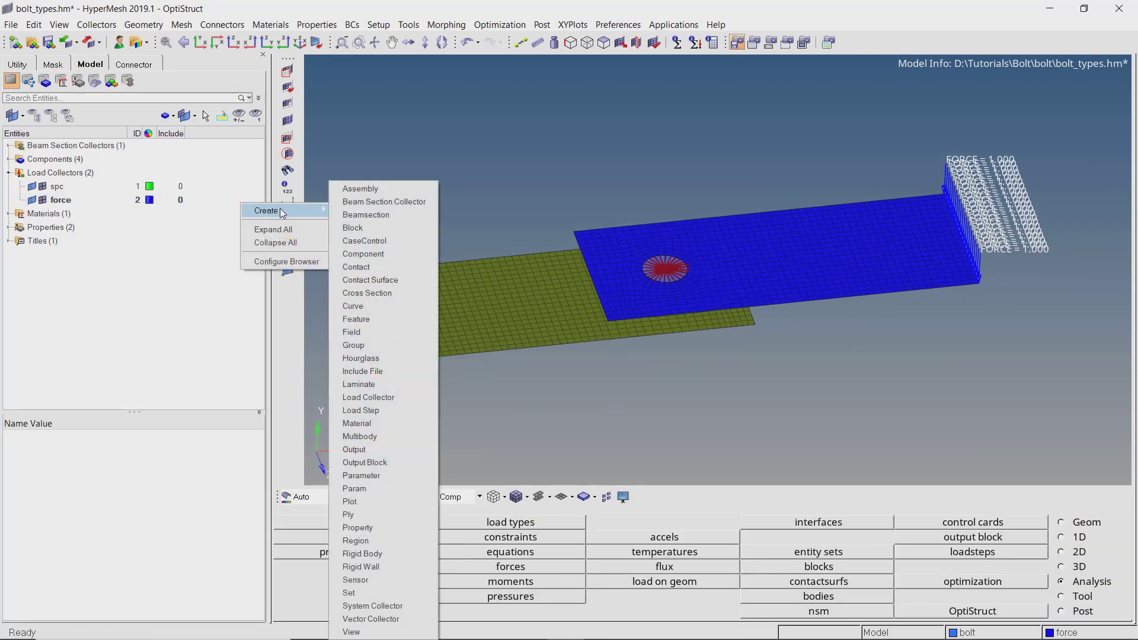
{"action": "left_click", "coordinate": [393, 409]}
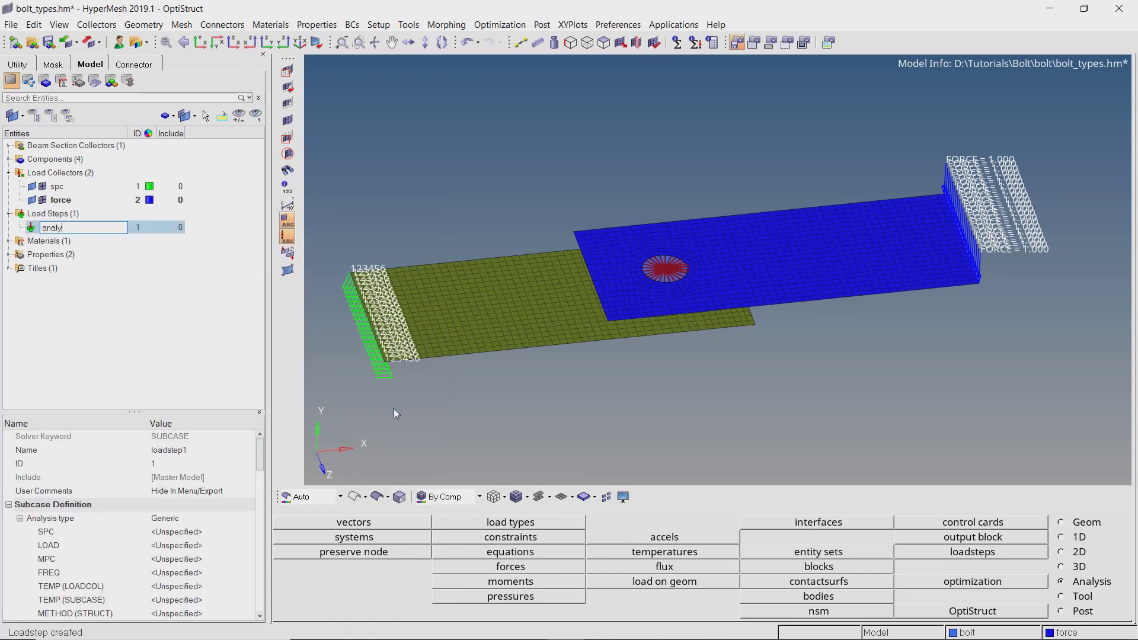
{"action": "key", "text": "Return"}
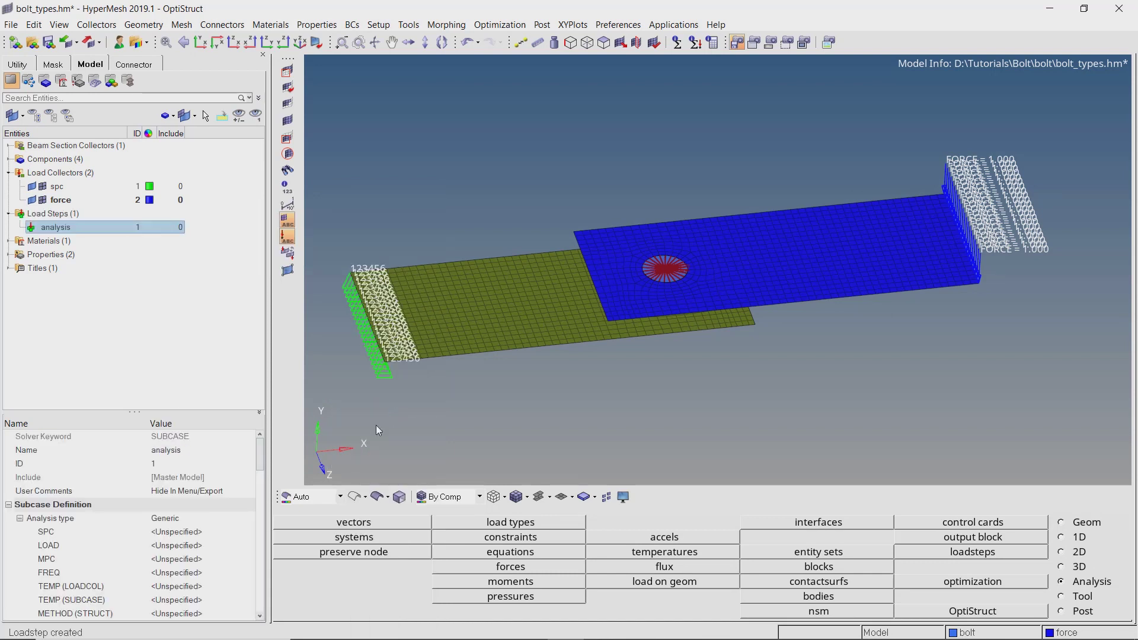
{"action": "left_click", "coordinate": [190, 518]}
{"action": "left_click", "coordinate": [202, 517]}
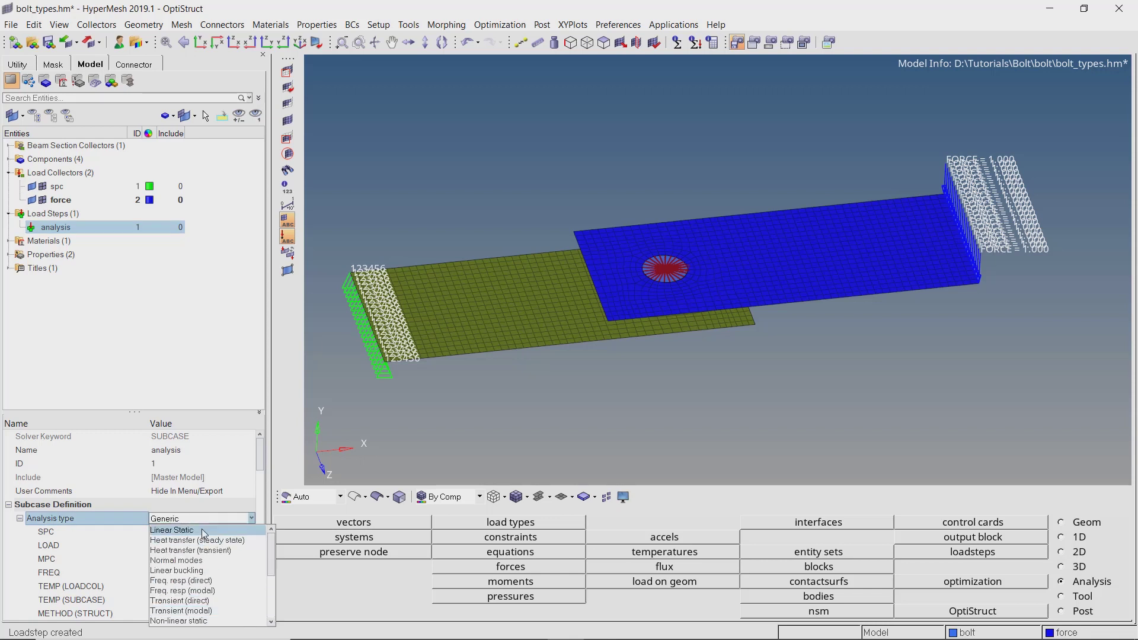
{"action": "left_click", "coordinate": [173, 530]}
Step: Assign load collector spc as the SPC and load collector force as the LOAD of the analysis load step
{"action": "left_click", "coordinate": [196, 532]}
{"action": "left_click", "coordinate": [204, 532]}
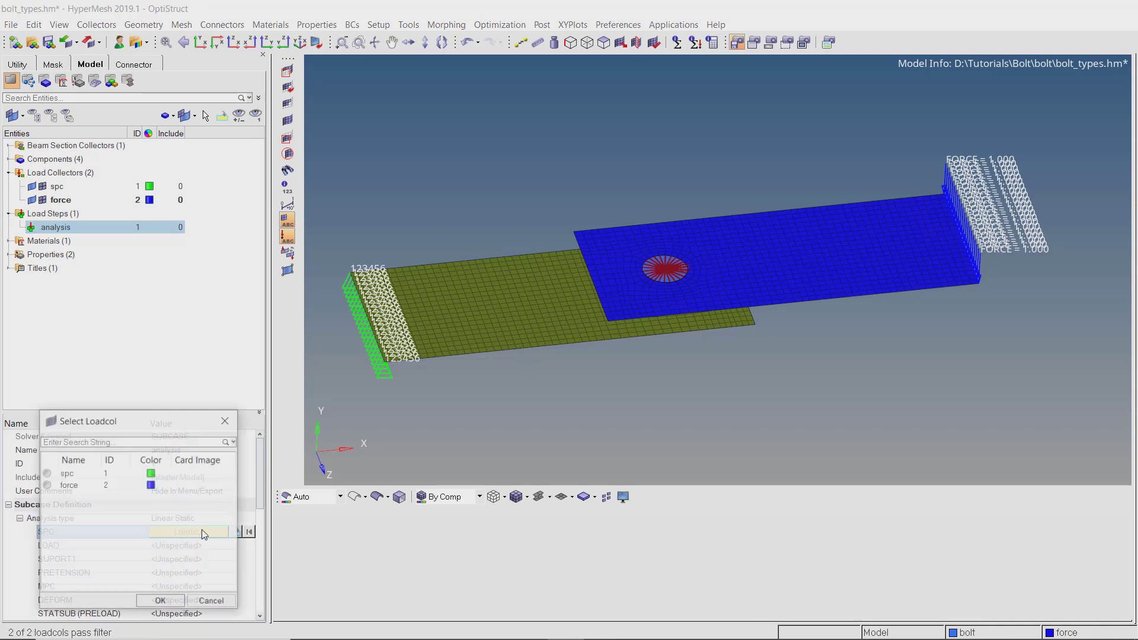
{"action": "left_click", "coordinate": [68, 473]}
{"action": "left_click", "coordinate": [160, 600]}
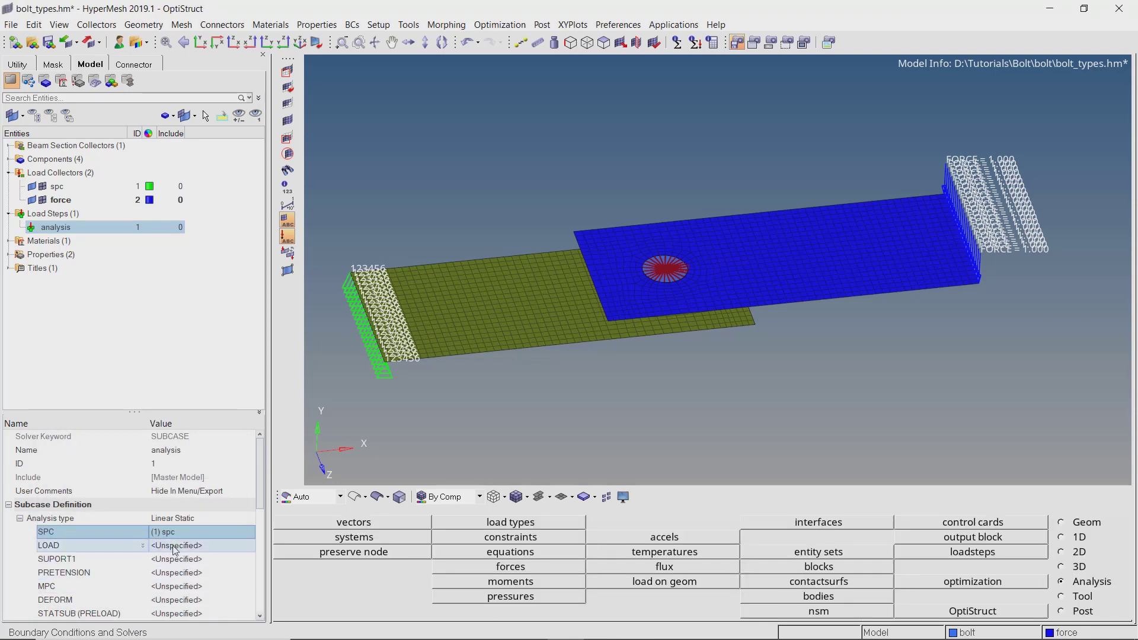
{"action": "left_click", "coordinate": [196, 545]}
{"action": "left_click", "coordinate": [204, 546]}
{"action": "left_click", "coordinate": [69, 486]}
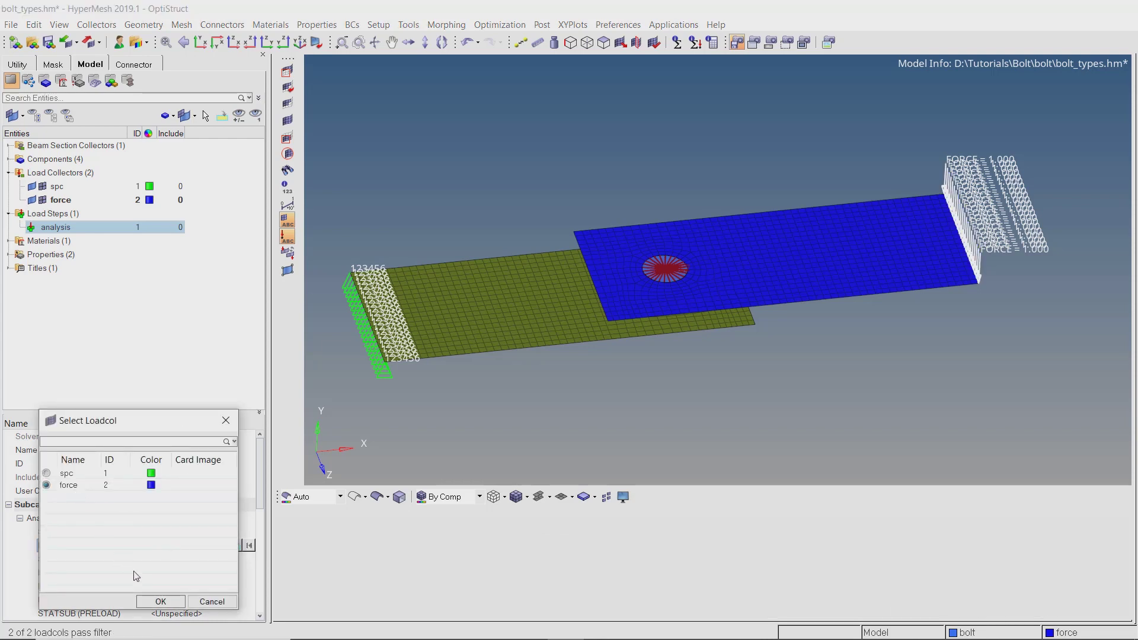
{"action": "left_click", "coordinate": [160, 601]}
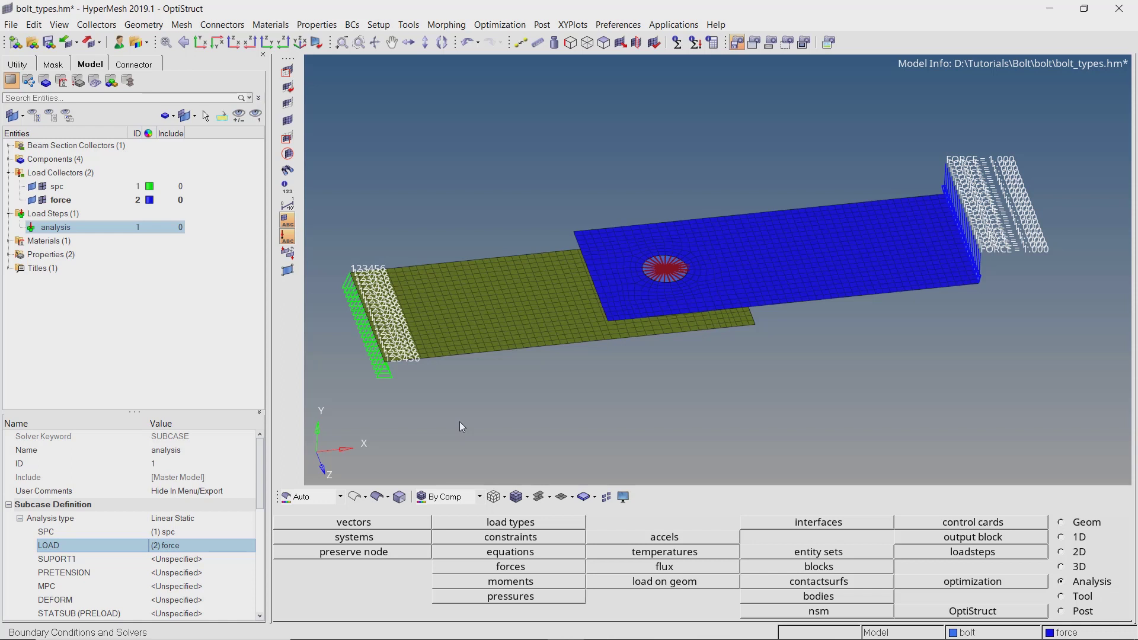
Step: Add a GLOBAL_OUTPUT_REQUEST control card and enable DISPLACEMENT output in H3D format
{"action": "key", "text": "slash"}
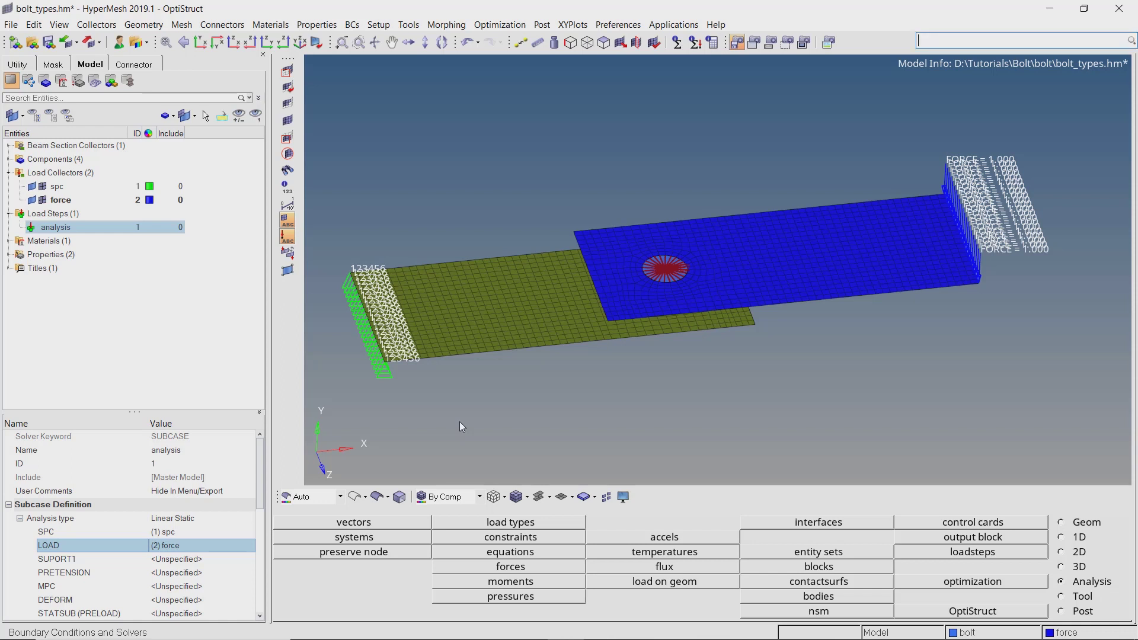
{"action": "type", "text": "glo"}
{"action": "key", "text": "Down"}
{"action": "key", "text": "Return"}
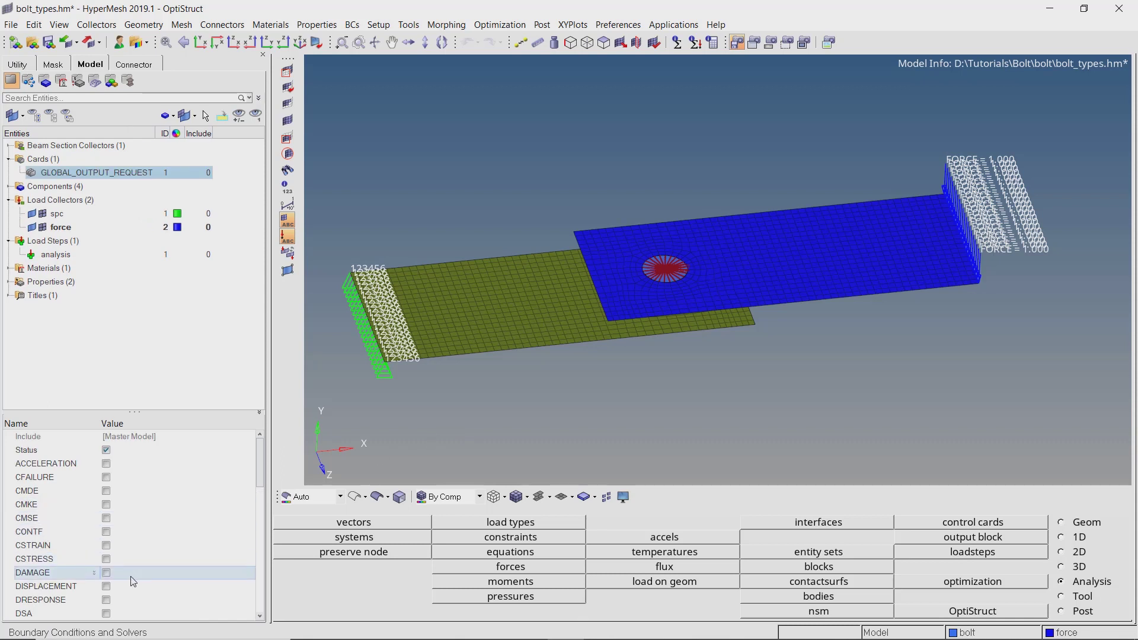
{"action": "left_click", "coordinate": [106, 586]}
{"action": "scroll", "coordinate": [116, 588], "scroll_direction": "down", "scroll_amount": 3}
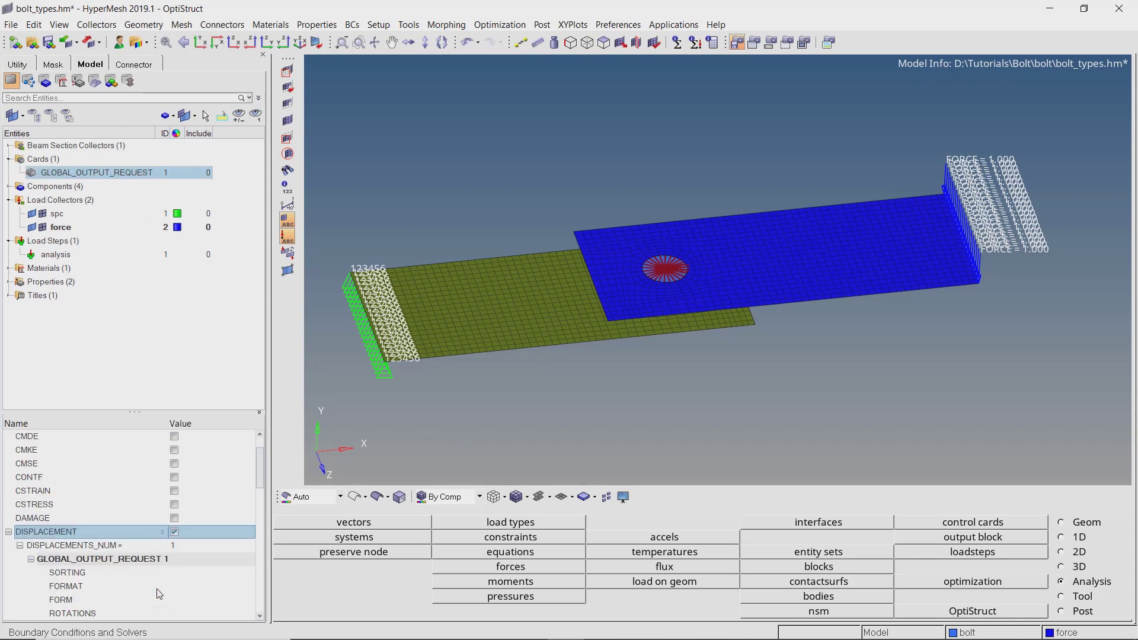
{"action": "left_click", "coordinate": [190, 477]}
{"action": "left_click", "coordinate": [189, 477]}
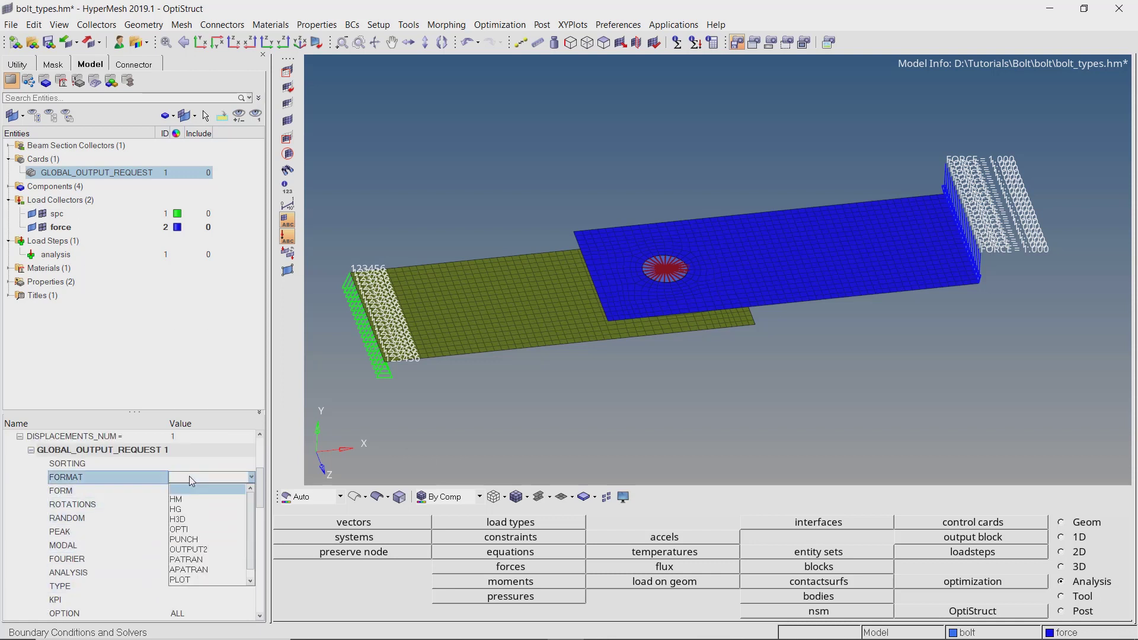
{"action": "left_click", "coordinate": [192, 519]}
Step: Enable STRESS output in H3D format in the GLOBAL_OUTPUT_REQUEST card
{"action": "scroll", "coordinate": [191, 522], "scroll_direction": "down", "scroll_amount": 4}
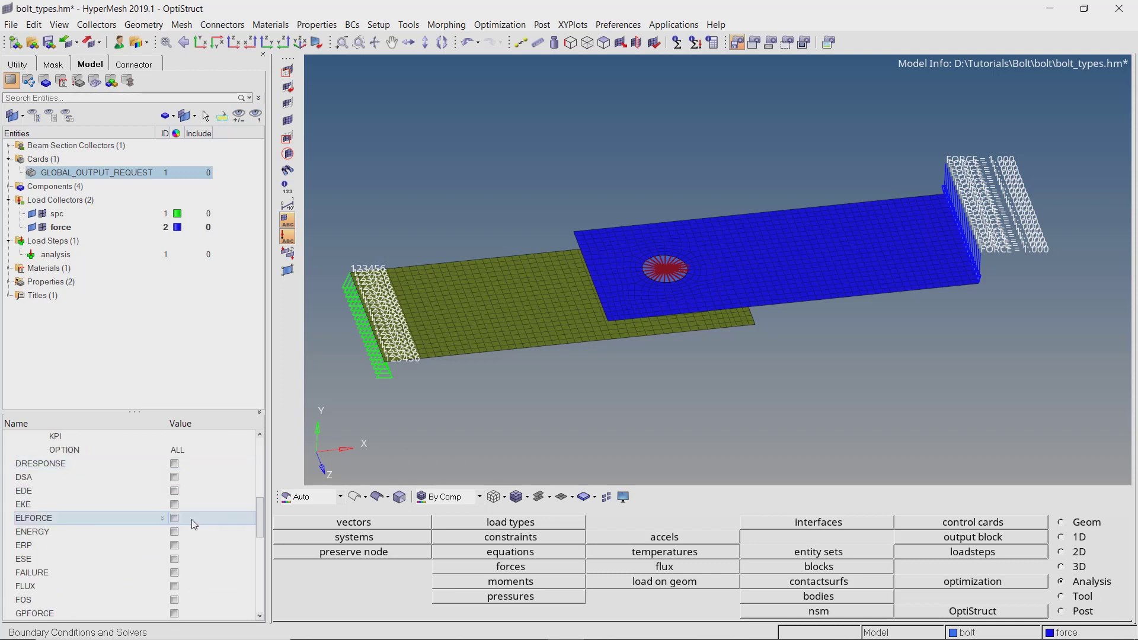
{"action": "scroll", "coordinate": [191, 519], "scroll_direction": "down", "scroll_amount": 6}
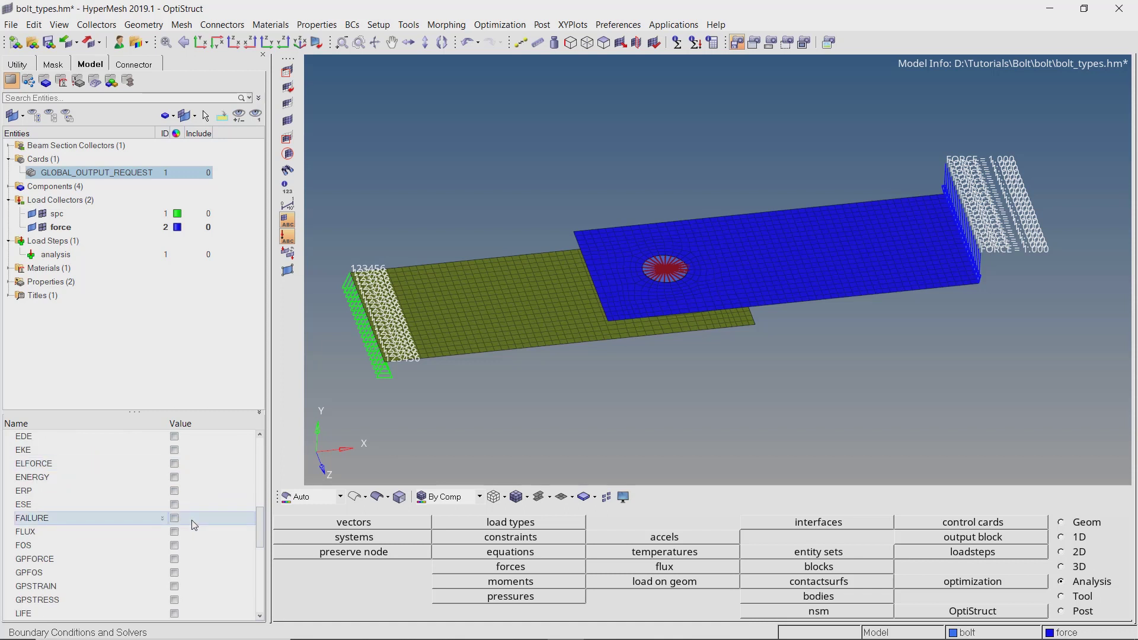
{"action": "scroll", "coordinate": [195, 529], "scroll_direction": "down", "scroll_amount": 4}
{"action": "left_click", "coordinate": [174, 587]}
{"action": "scroll", "coordinate": [175, 589], "scroll_direction": "down", "scroll_amount": 4}
{"action": "left_click", "coordinate": [193, 586]}
{"action": "left_click", "coordinate": [188, 503]}
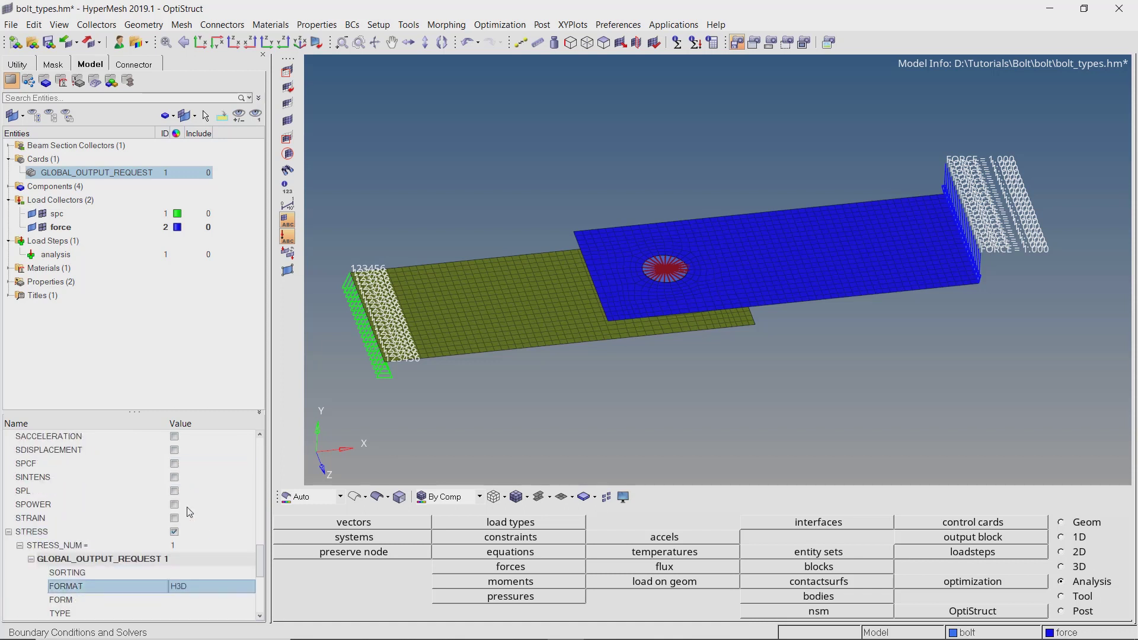
Step: Save the model file bolt_types.hm
{"action": "left_click", "coordinate": [154, 367]}
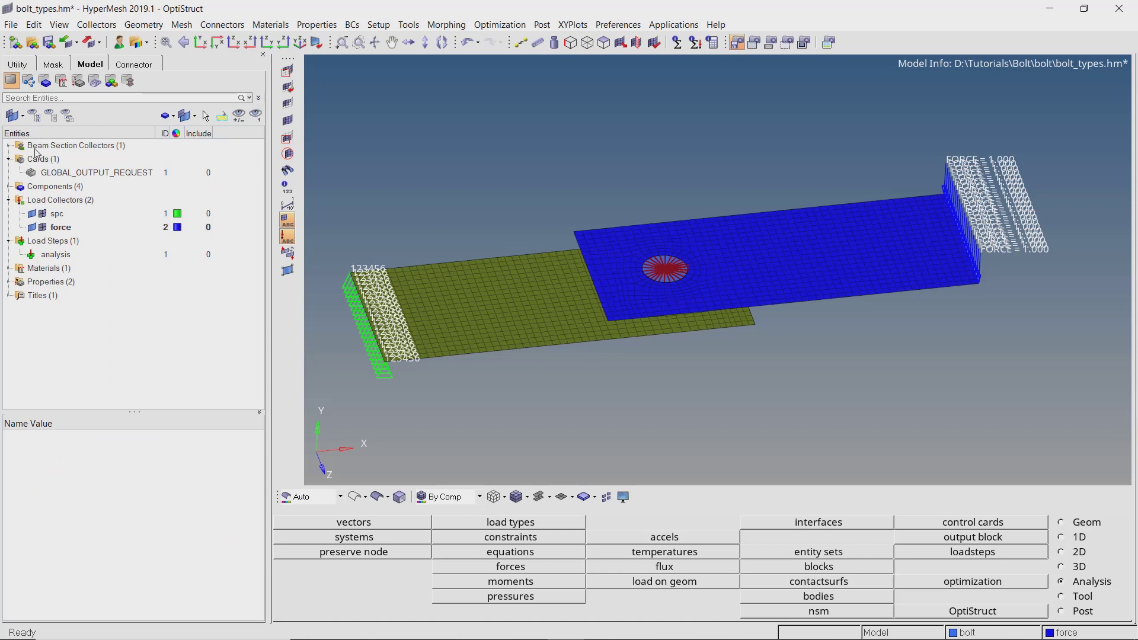
{"action": "left_click", "coordinate": [11, 25]}
{"action": "left_click", "coordinate": [32, 75]}
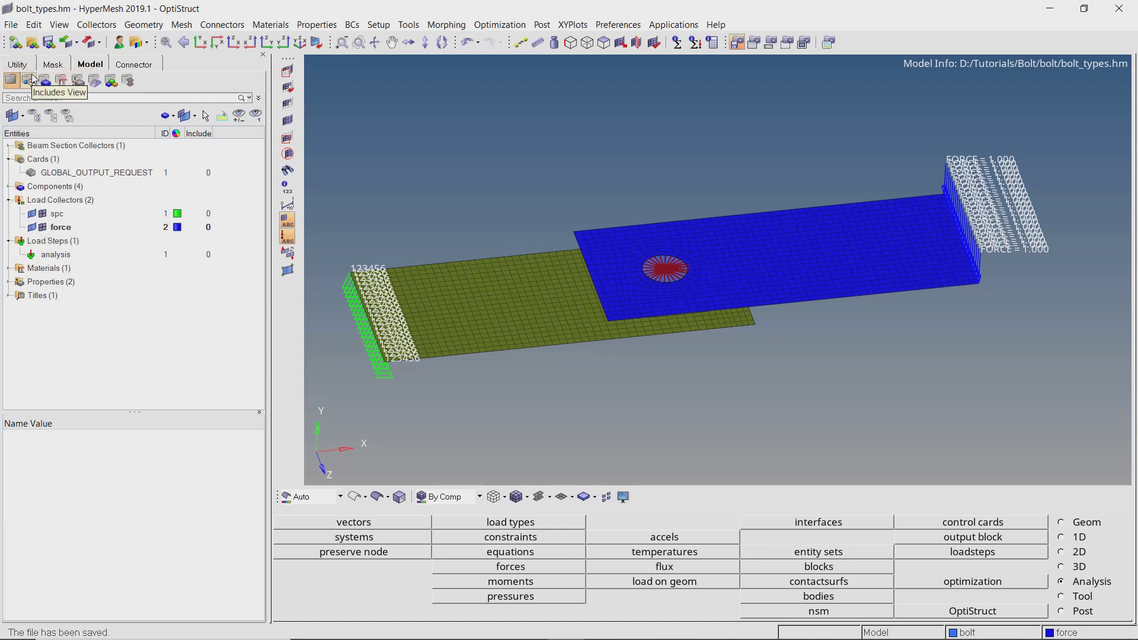
Step: Save the solver input file bolt_types.fem, choose the export and run options, and run the OptiStruct solver
{"action": "left_click", "coordinate": [981, 614]}
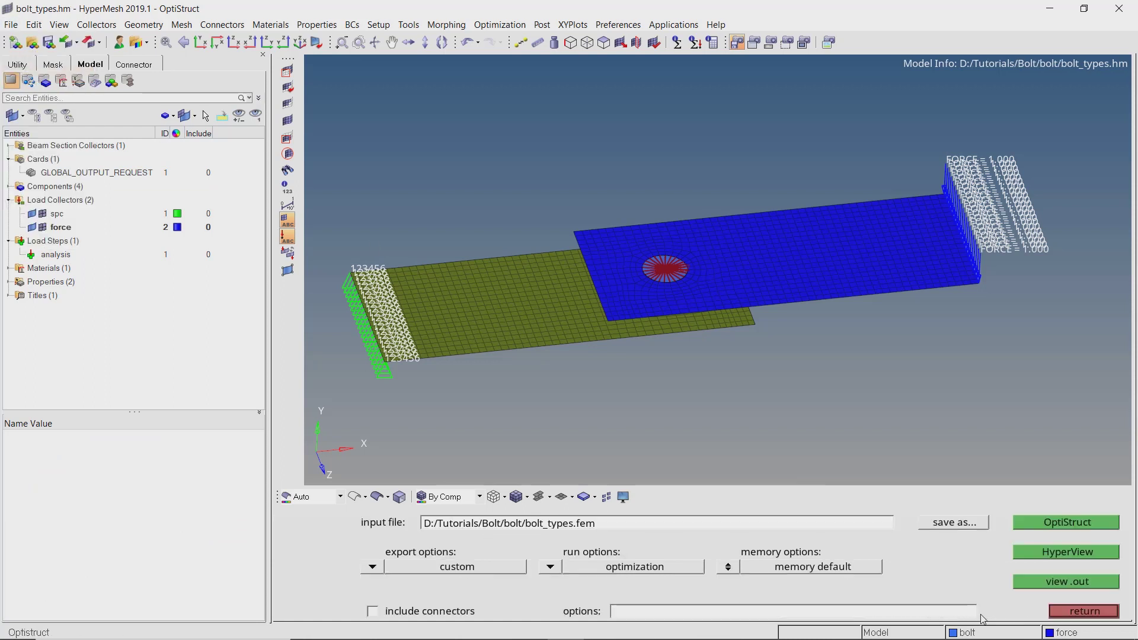
{"action": "left_click", "coordinate": [954, 523]}
{"action": "left_click", "coordinate": [474, 356]}
{"action": "left_click", "coordinate": [372, 567]}
{"action": "left_click", "coordinate": [374, 568]}
{"action": "left_click", "coordinate": [550, 567]}
{"action": "left_click", "coordinate": [520, 570]}
{"action": "left_click", "coordinate": [1063, 524]}
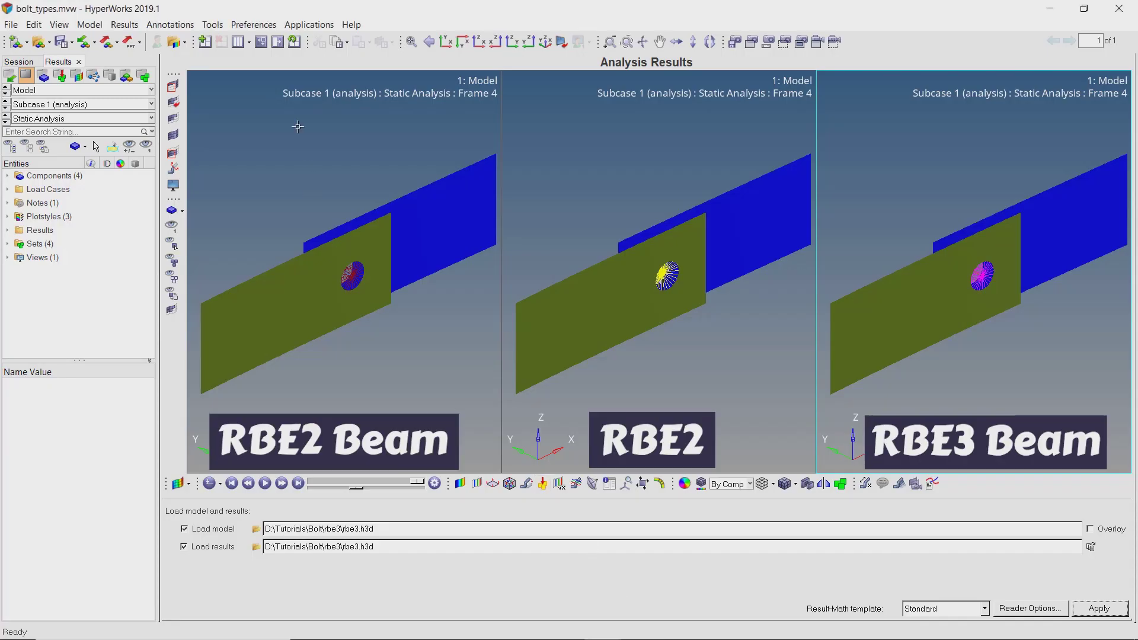
Step: In HyperView, synchronize the three result windows for RBE2 Beam, RBE2 and RBE3 Beam
{"action": "left_click", "coordinate": [294, 42]}
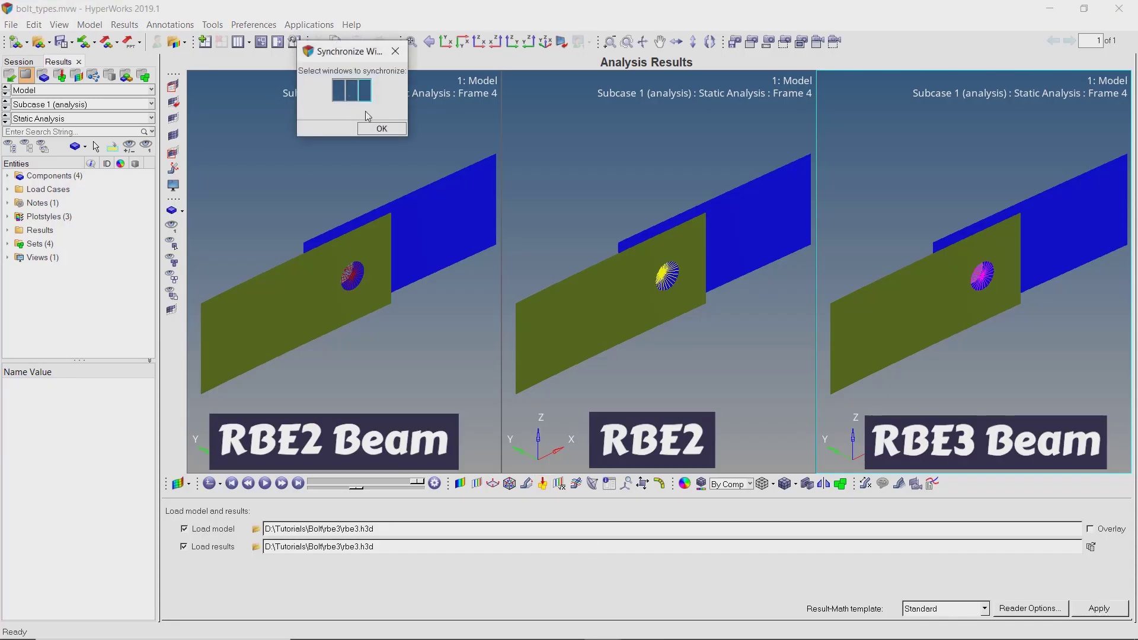
{"action": "left_click", "coordinate": [381, 128]}
{"action": "left_click_drag", "start_coordinate": [437, 247], "coordinate": [320, 237], "text": "ctrl"}
{"action": "left_click_drag", "start_coordinate": [330, 277], "coordinate": [346, 298], "text": "ctrl"}
Step: Plot displacement magnitude contours in each of the three result windows
{"action": "left_click", "coordinate": [460, 484]}
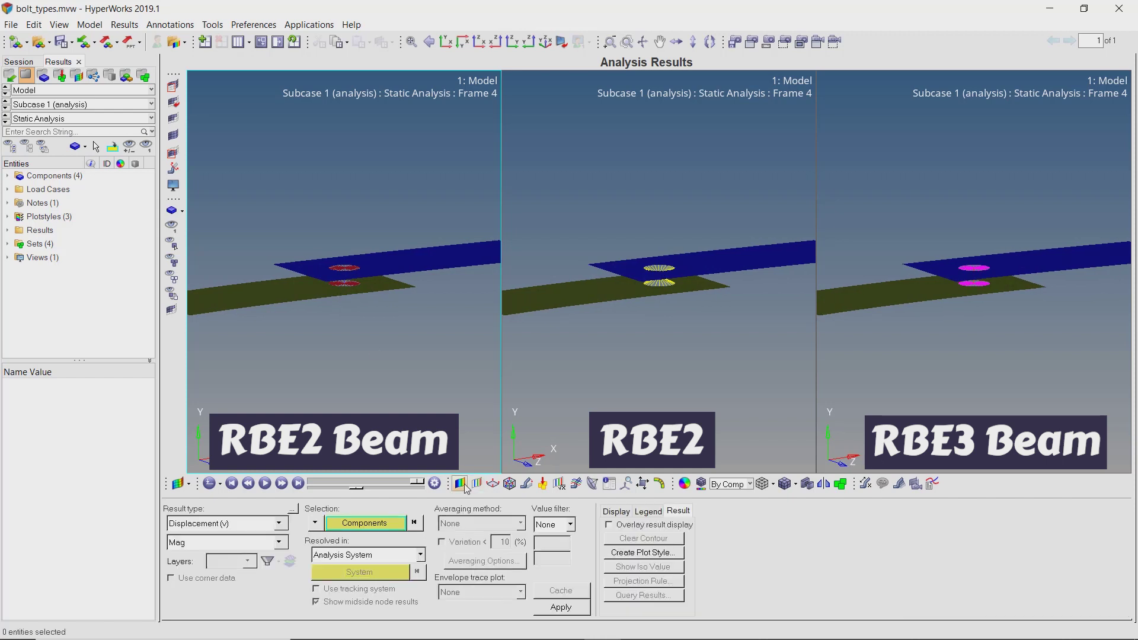
{"action": "left_click", "coordinate": [558, 608]}
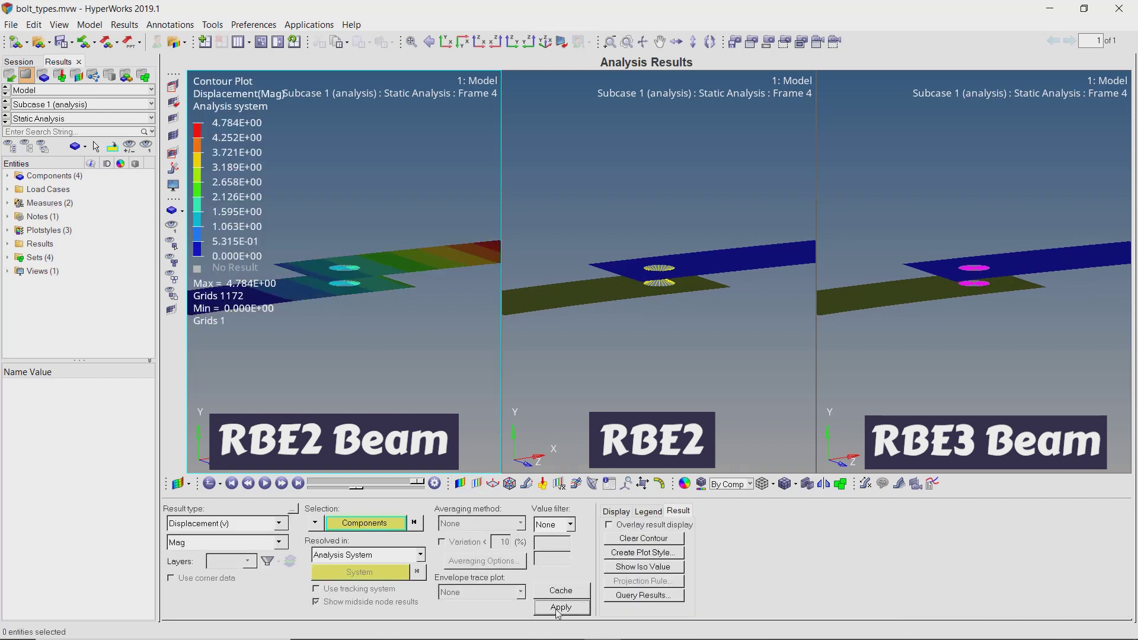
{"action": "left_click", "coordinate": [612, 351]}
{"action": "left_click", "coordinate": [561, 608]}
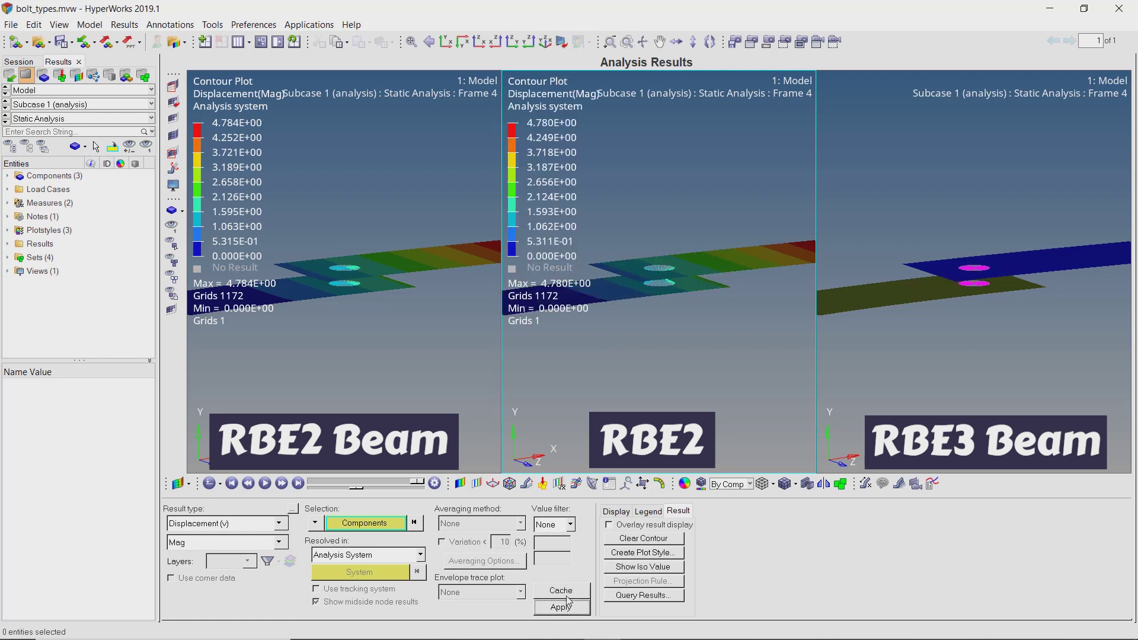
{"action": "left_click", "coordinate": [890, 372]}
{"action": "left_click", "coordinate": [579, 612]}
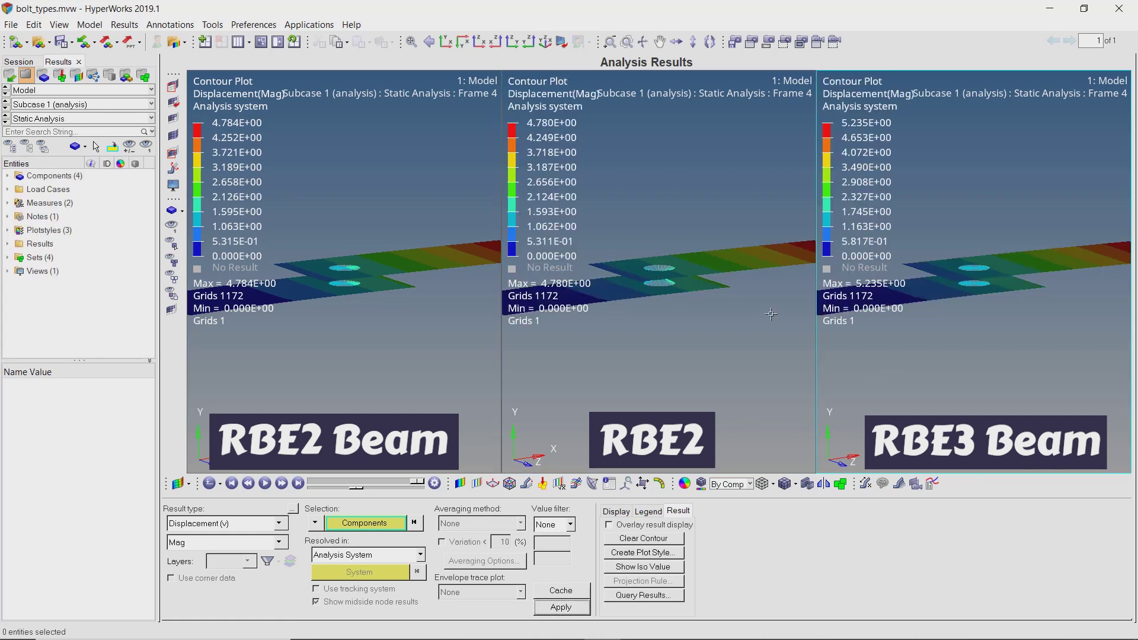
Step: Contour the RBE2 window with von Mises element stresses (2D & 3D) using the Simple averaging method
{"action": "left_click", "coordinate": [693, 299]}
{"action": "mouse_move", "coordinate": [694, 299]}
{"action": "left_mouse_down", "text": "ctrl"}
{"action": "mouse_move", "coordinate": [676, 326]}
{"action": "mouse_move", "coordinate": [687, 288]}
{"action": "left_mouse_up", "text": "ctrl"}
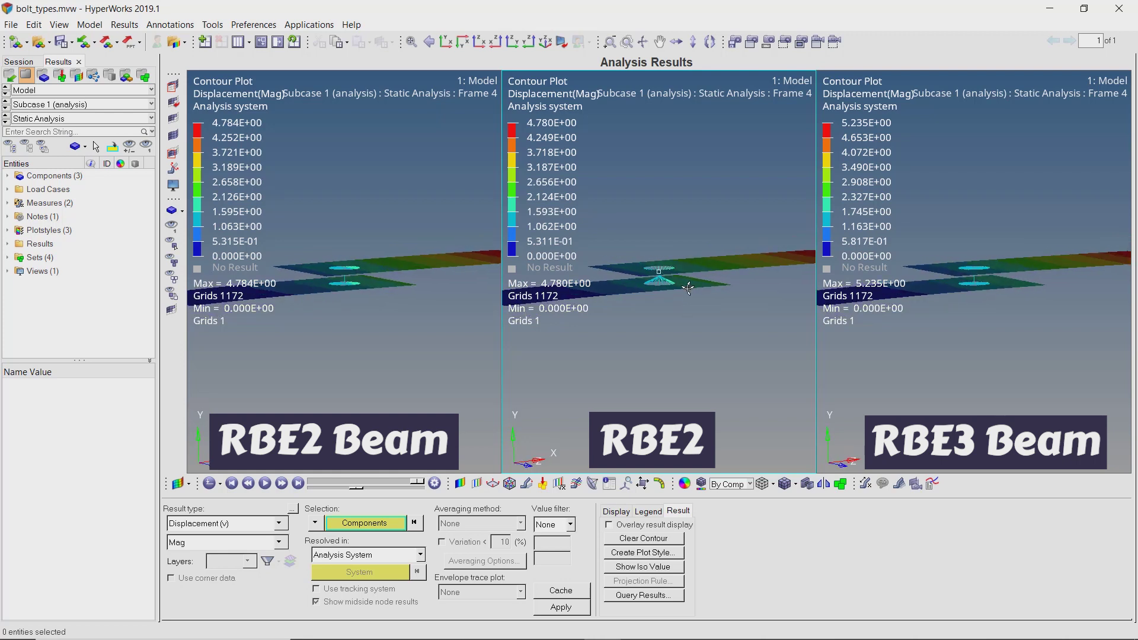
{"action": "left_click", "coordinate": [279, 524]}
{"action": "left_click", "coordinate": [278, 548]}
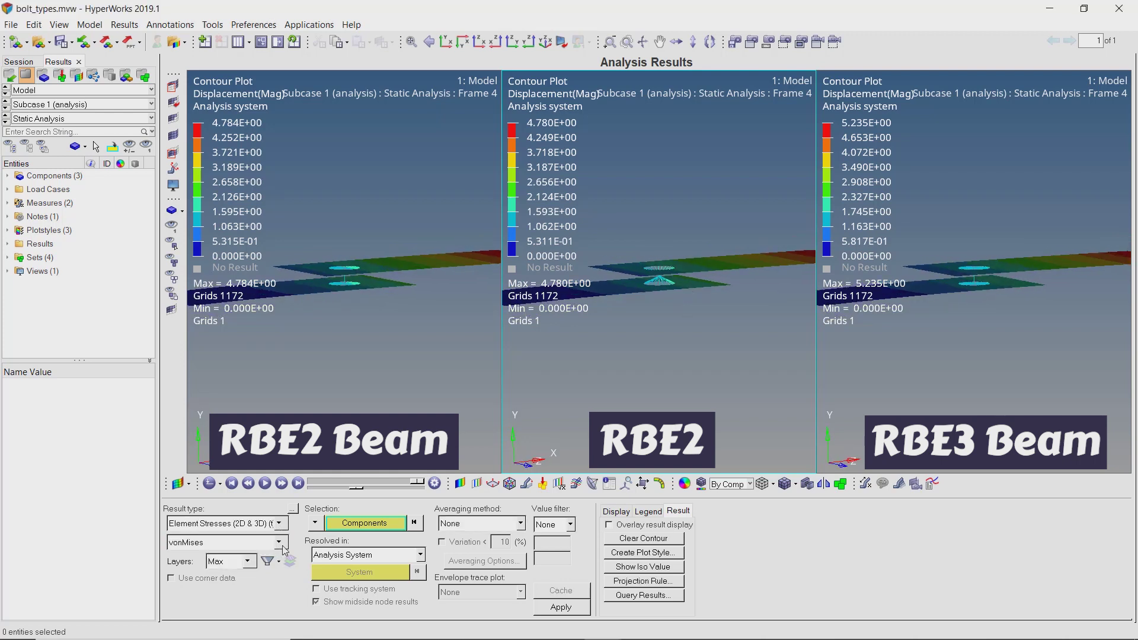
{"action": "left_click", "coordinate": [474, 525]}
{"action": "left_click", "coordinate": [473, 545]}
{"action": "left_click", "coordinate": [567, 608]}
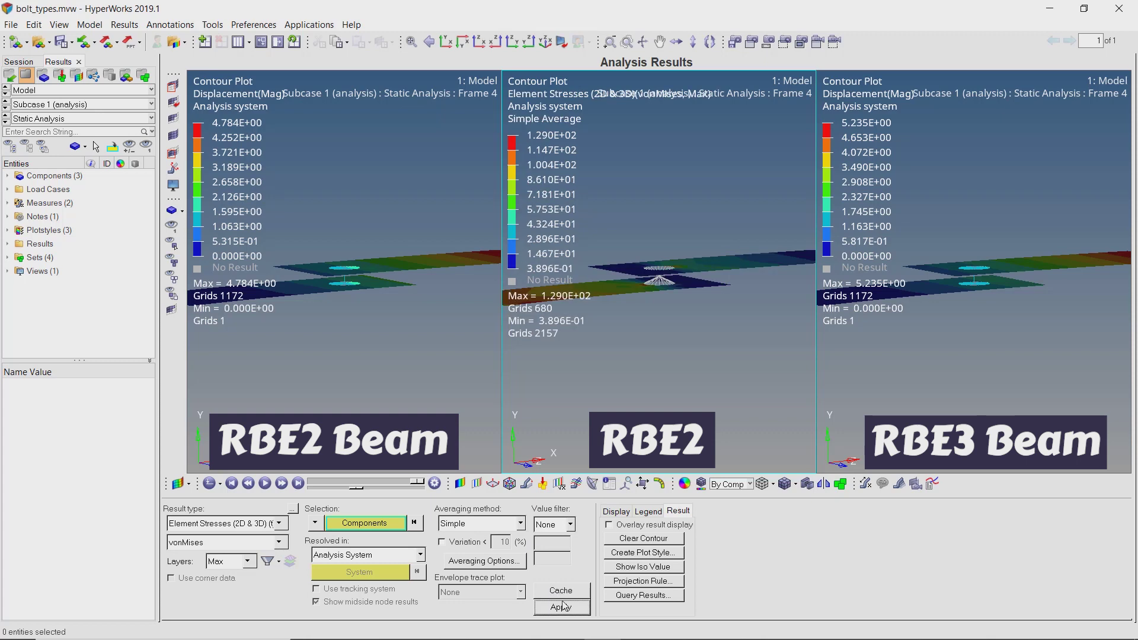
Step: Contour the RBE2 Beam window with von Mises element stresses (2D & 3D) using the Simple averaging method
{"action": "left_click", "coordinate": [396, 376]}
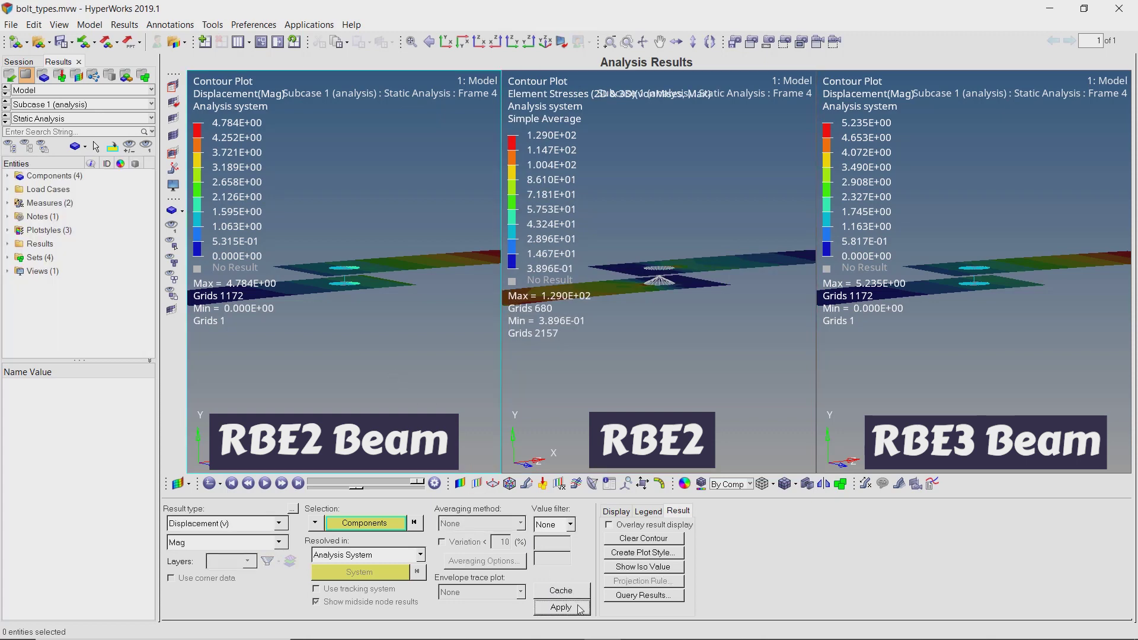
{"action": "left_click", "coordinate": [279, 523]}
{"action": "left_click", "coordinate": [285, 546]}
{"action": "left_click", "coordinate": [498, 524]}
{"action": "left_click", "coordinate": [498, 552]}
{"action": "left_click", "coordinate": [556, 608]}
Step: Contour the RBE3 Beam window with von Mises element stresses (2D & 3D) using the Simple averaging method
{"action": "left_click", "coordinate": [938, 394]}
{"action": "left_click", "coordinate": [278, 523]}
{"action": "left_click", "coordinate": [285, 546]}
{"action": "left_click", "coordinate": [520, 523]}
{"action": "left_click", "coordinate": [514, 547]}
{"action": "left_click", "coordinate": [561, 607]}
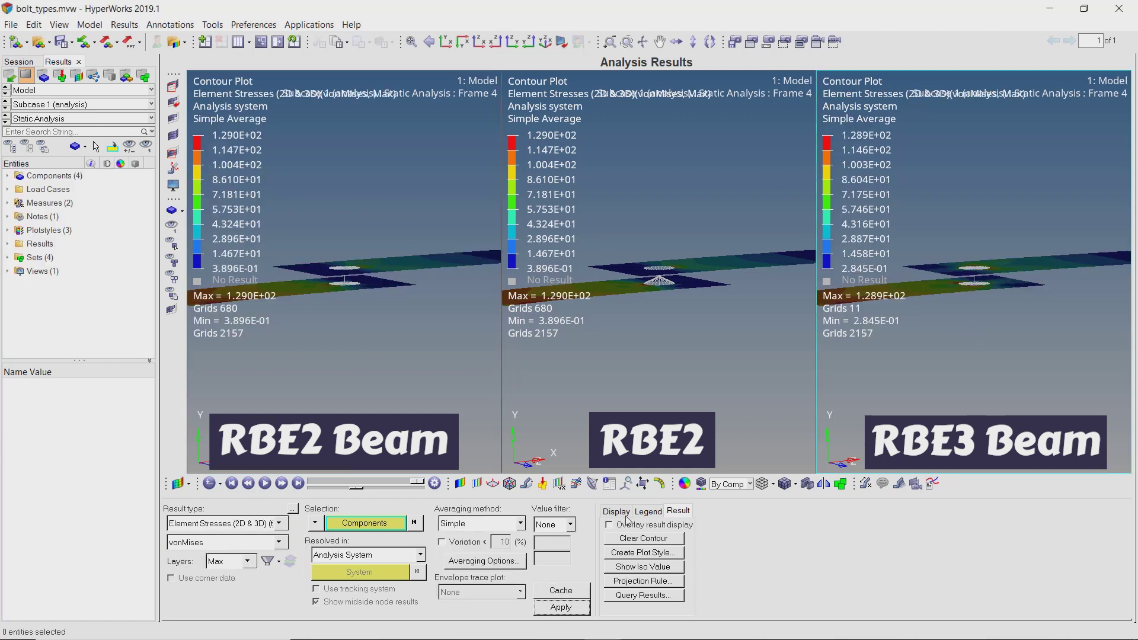
Step: Compare the von Mises stress distribution around the bolt hole across the three result windows
{"action": "left_click_drag", "start_coordinate": [652, 355], "coordinate": [685, 329], "text": "ctrl"}
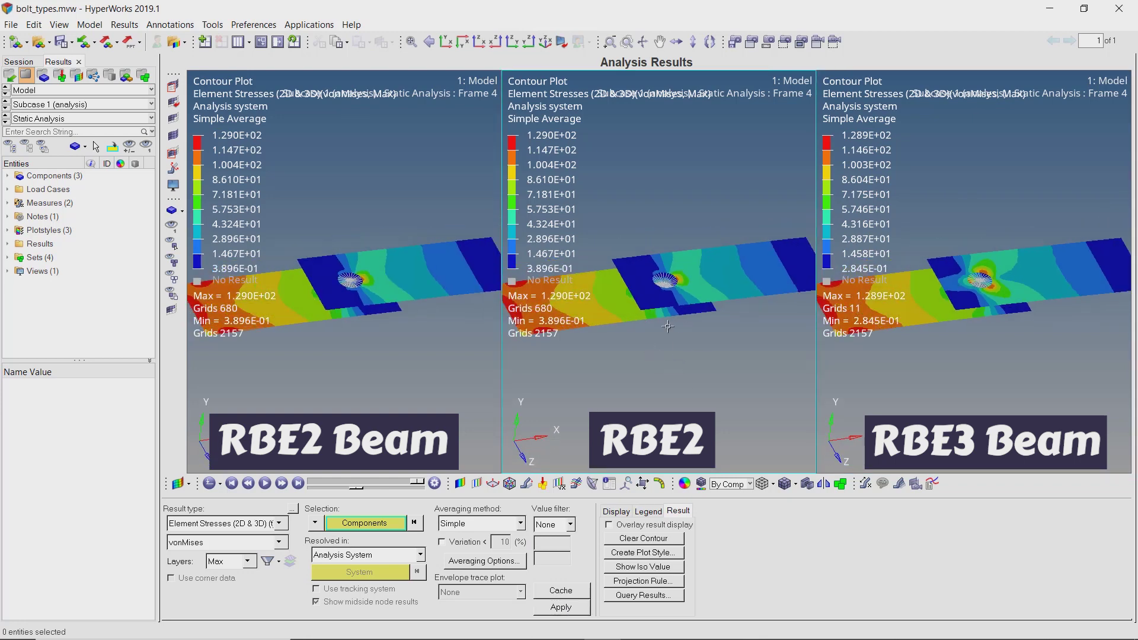
{"action": "scroll", "coordinate": [1019, 308], "scroll_direction": "up", "scroll_amount": 3}
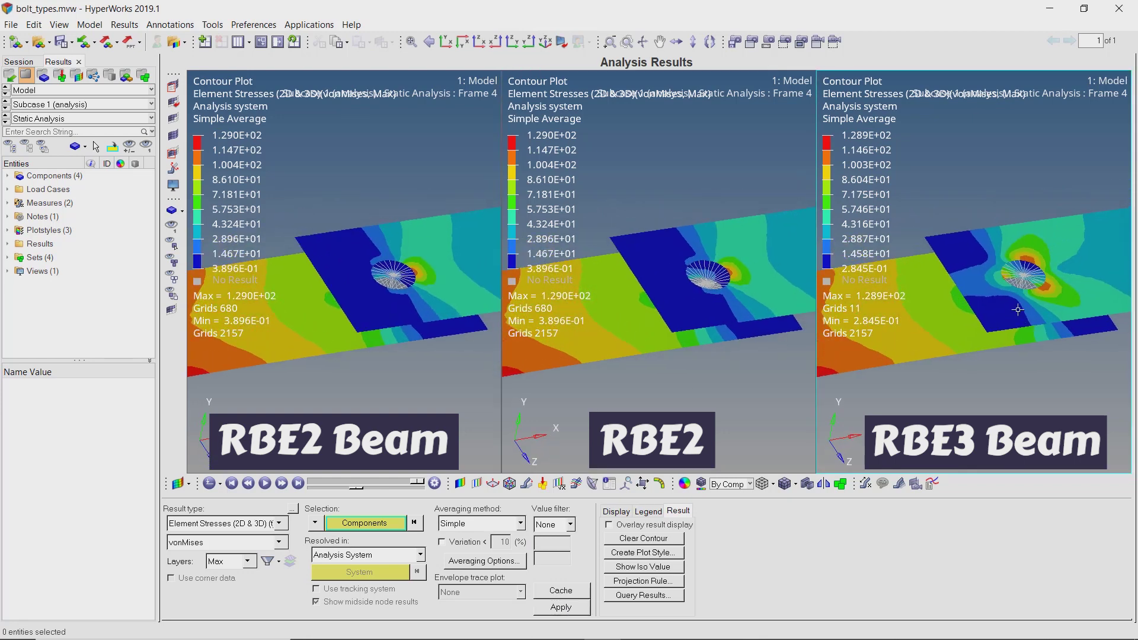
{"action": "scroll", "coordinate": [1018, 308], "scroll_direction": "down", "scroll_amount": 4}
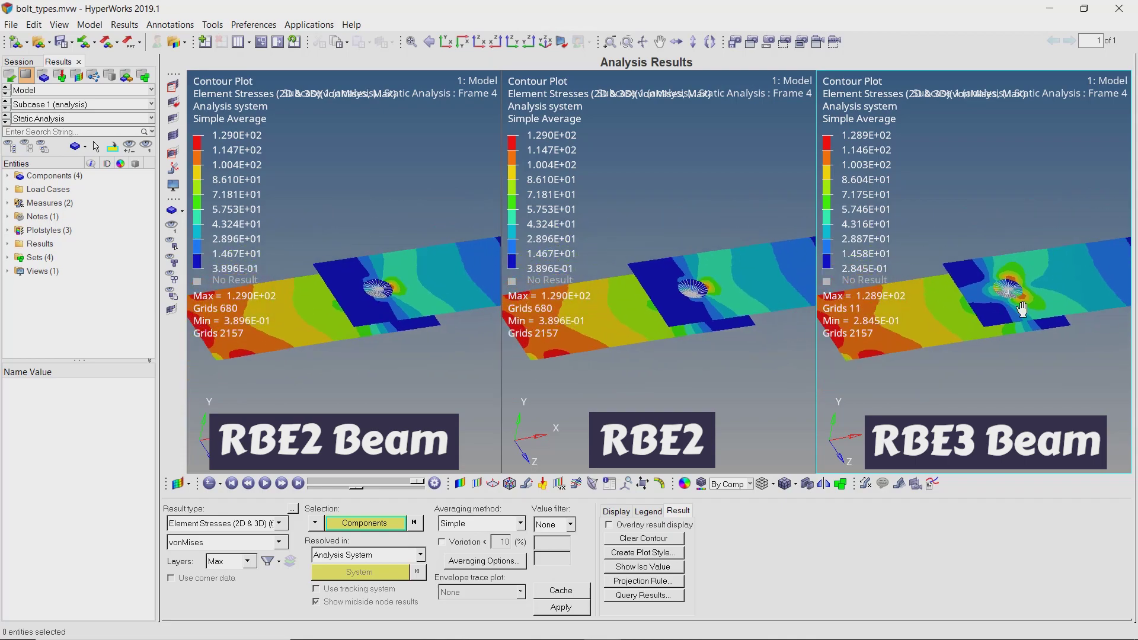